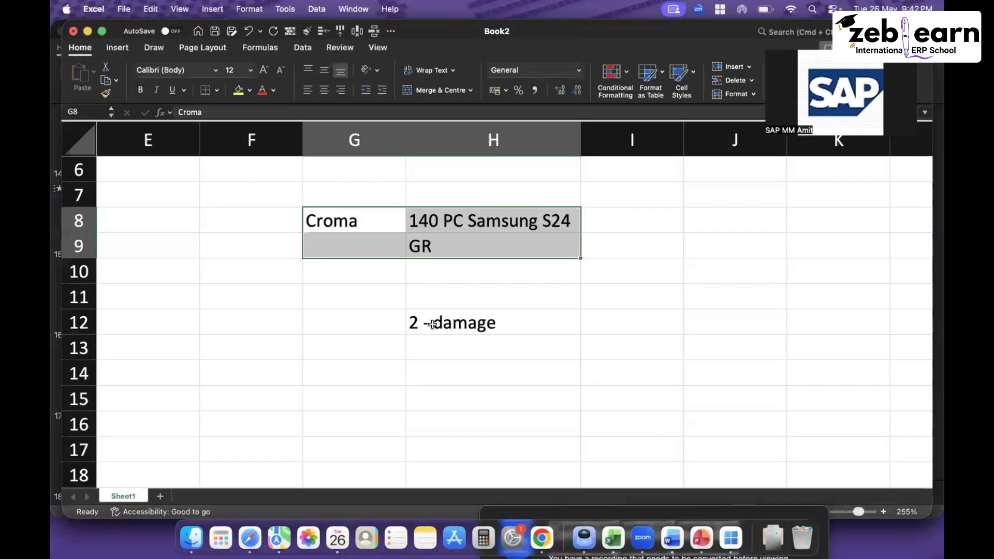
Enter PO in G15, Laptops in H15 and the quantity 400 PC in I15.
{"action": "scroll", "coordinate": [436, 328], "scroll_direction": "down", "scroll_amount": 2}
{"action": "left_click", "coordinate": [382, 351]}
{"action": "type", "text": "PO"}
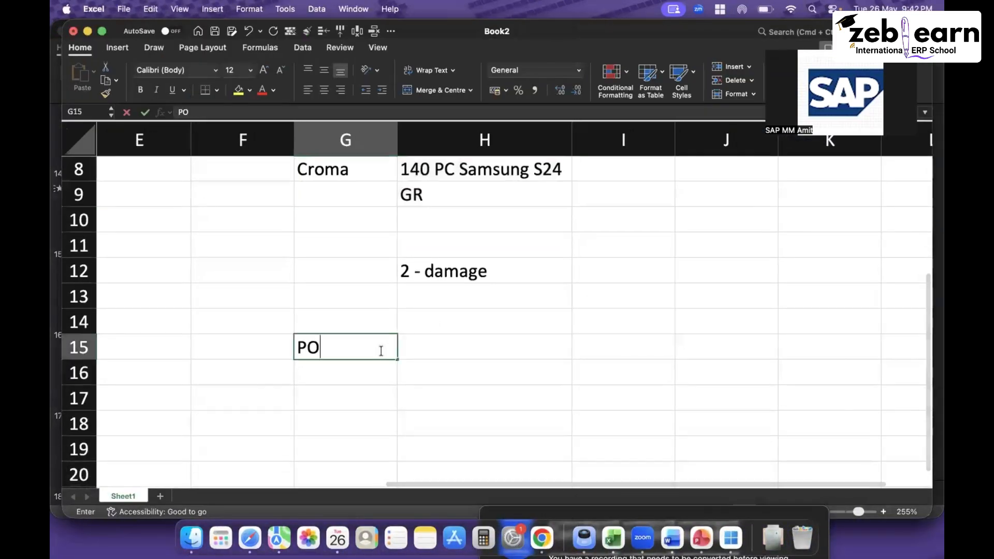
{"action": "key", "text": "Tab"}
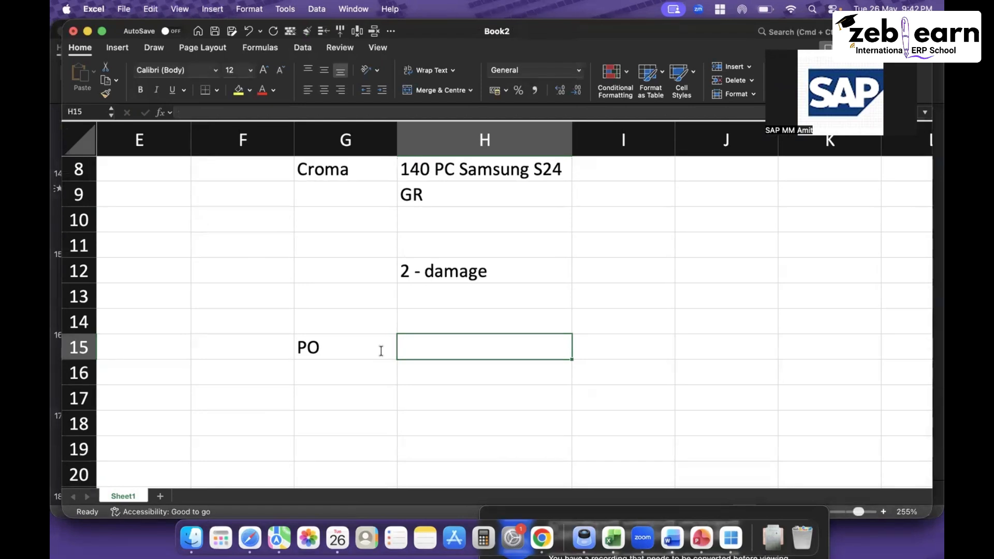
{"action": "type", "text": "Lapt"}
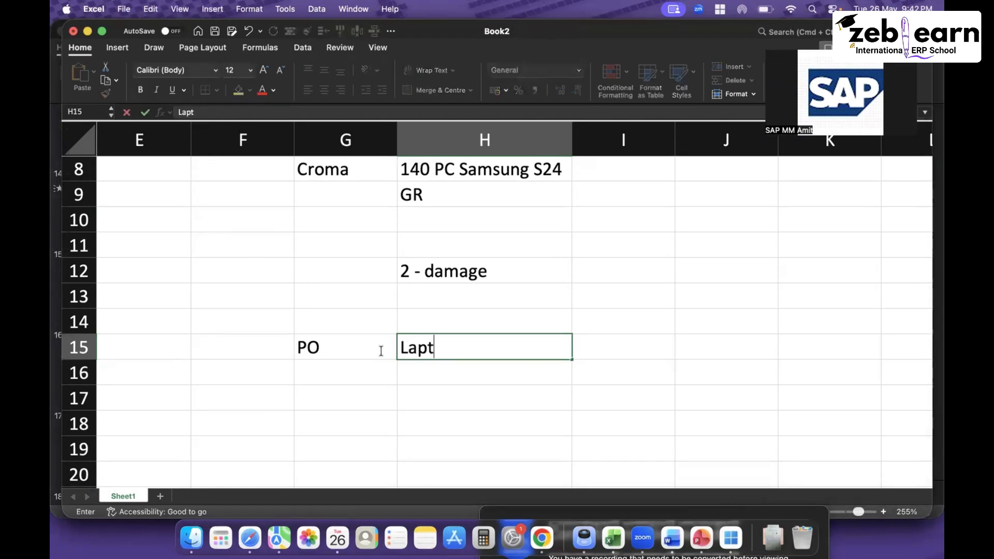
{"action": "type", "text": "ops"}
{"action": "key", "text": "Tab"}
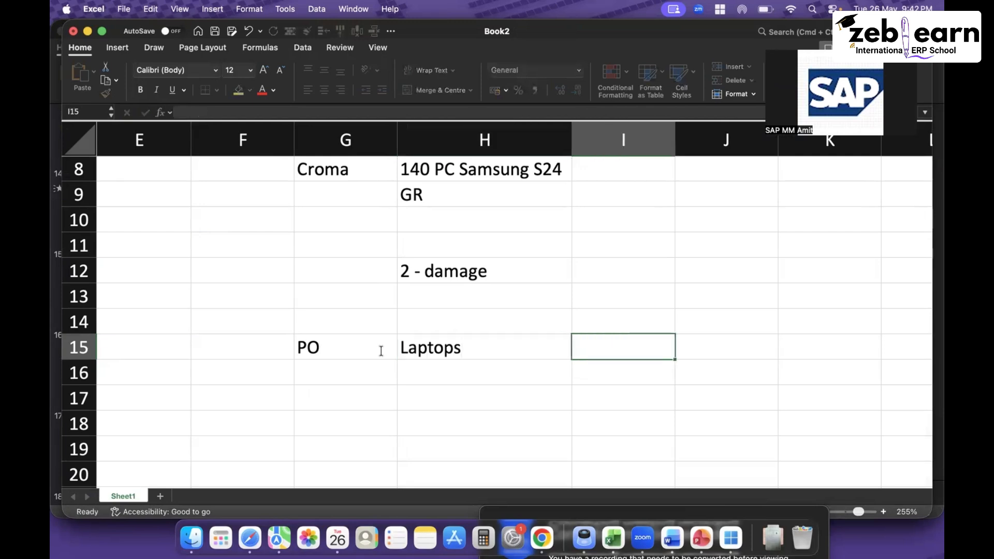
{"action": "type", "text": "400 PC"}
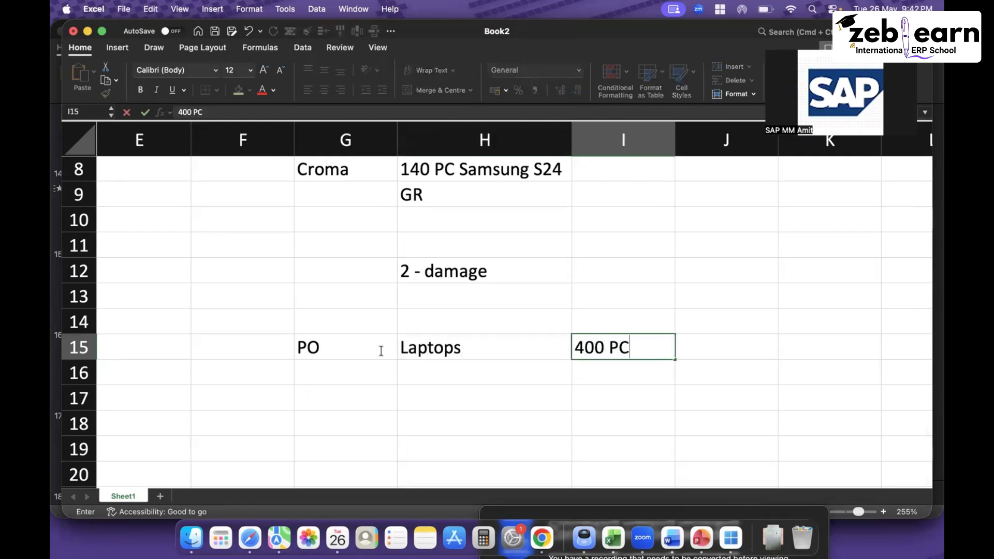
{"action": "key", "text": "Return"}
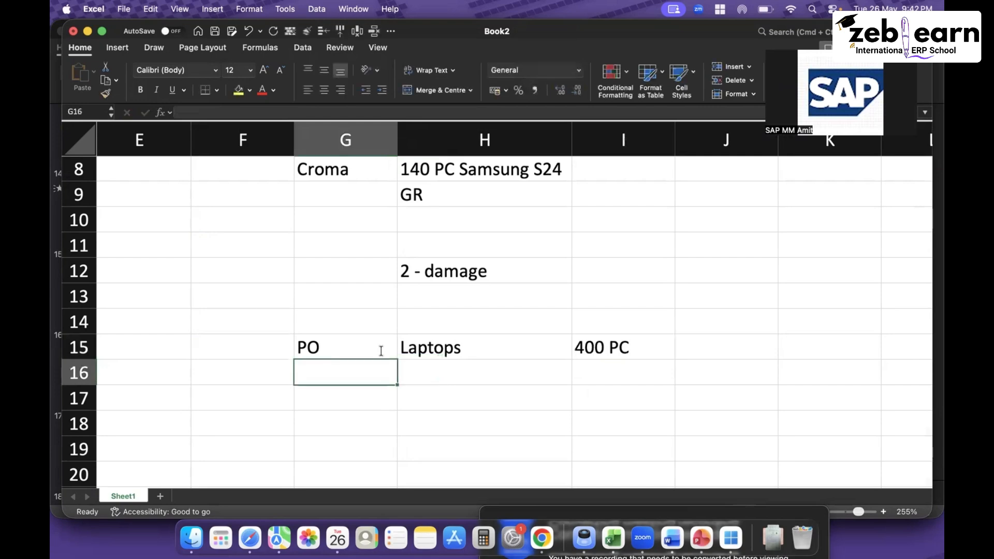
Enter 350 delivered in I16 and widen column I to fit its contents.
{"action": "left_click", "coordinate": [430, 373]}
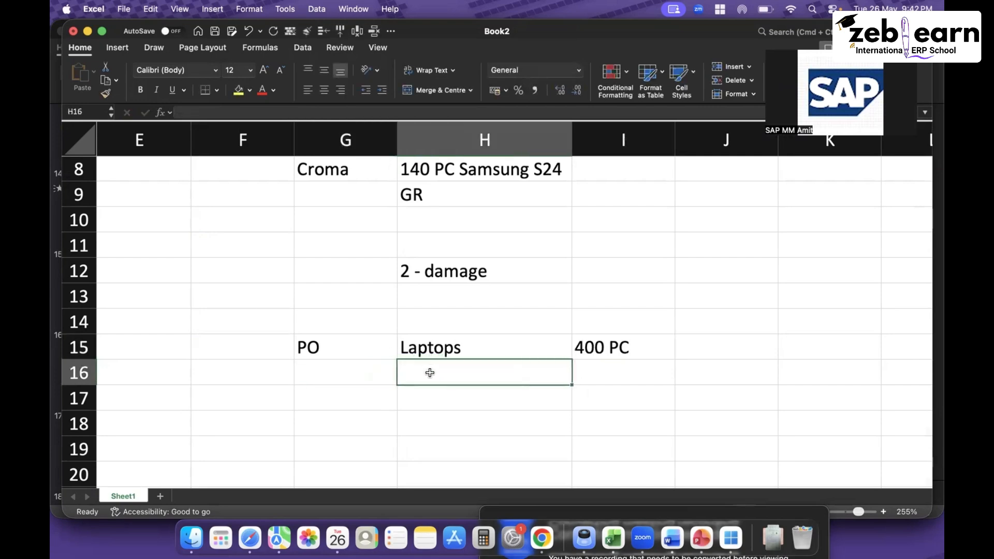
{"action": "key", "text": "Tab"}
{"action": "type", "text": "3"}
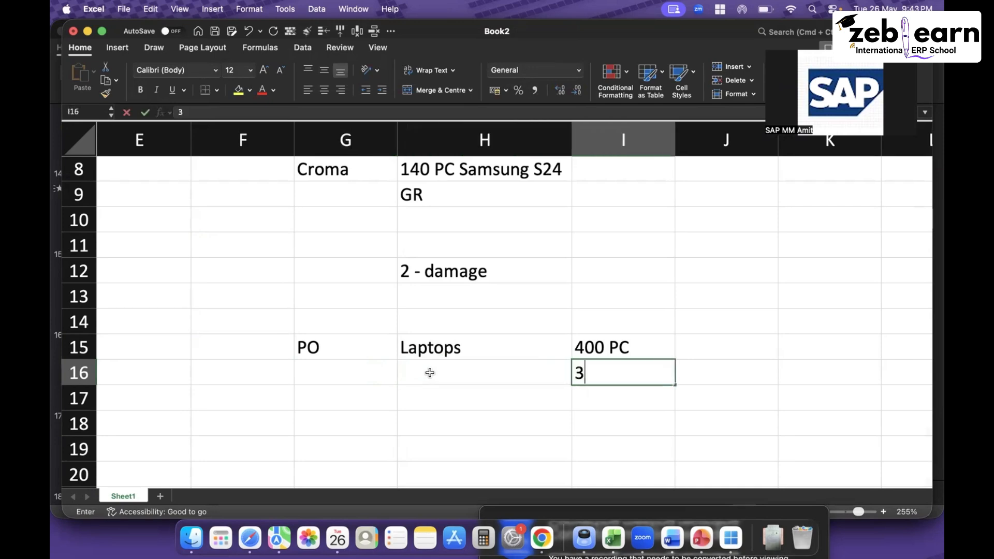
{"action": "type", "text": "50 delivered"}
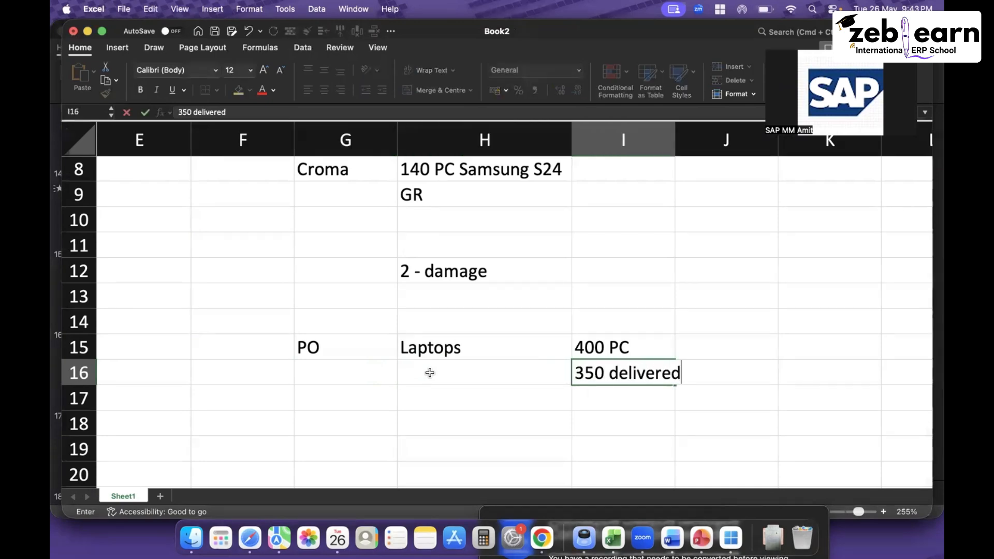
{"action": "key", "text": "Return"}
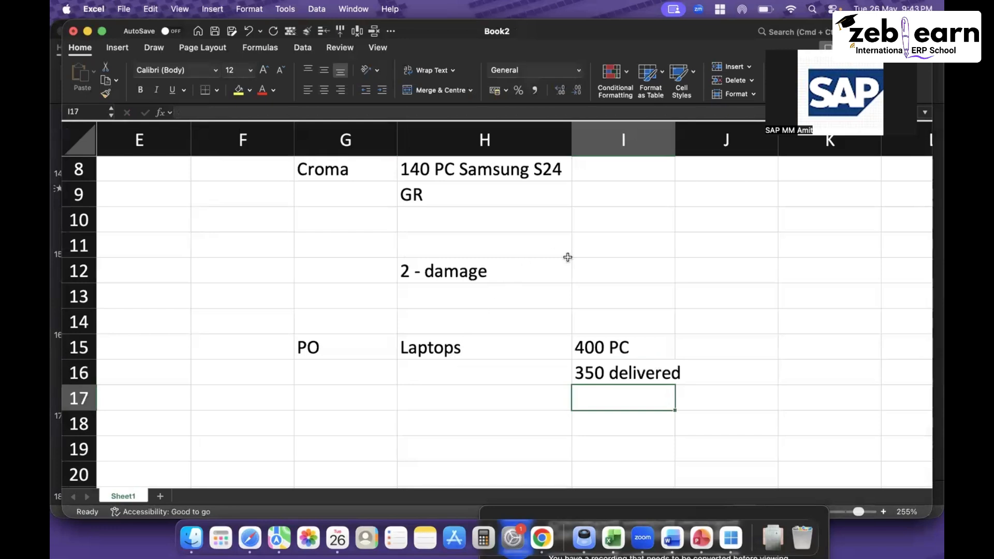
{"action": "double_click", "coordinate": [671, 146]}
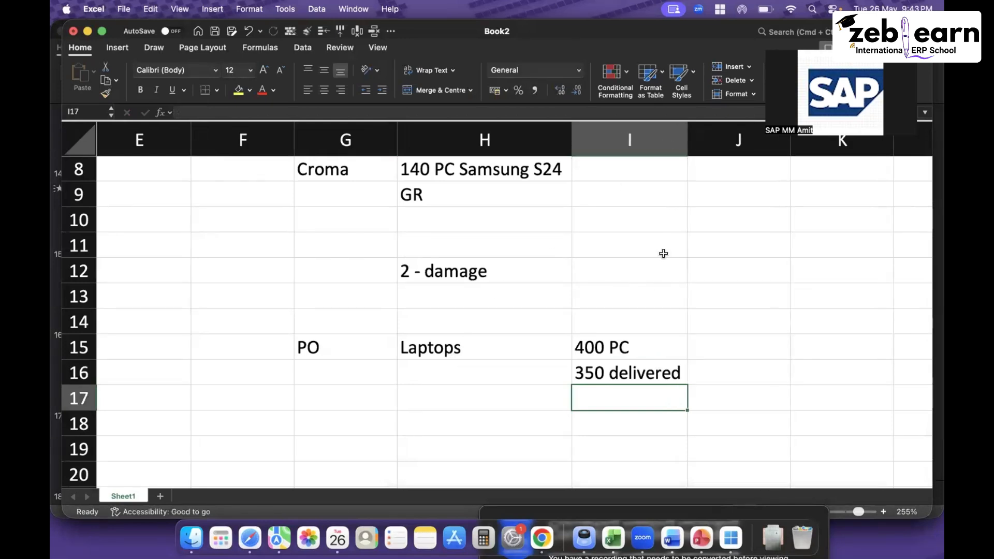
Label the two laptop quantities by entering Ord Qty in J15 and Delv qty in J16.
{"action": "left_click", "coordinate": [637, 356]}
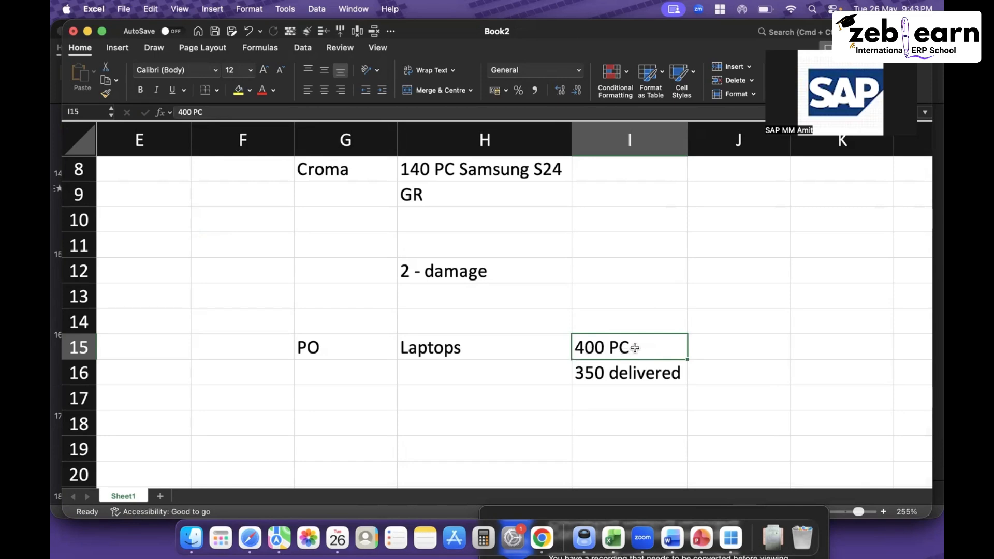
{"action": "left_click", "coordinate": [701, 347]}
{"action": "type", "text": "Ord"}
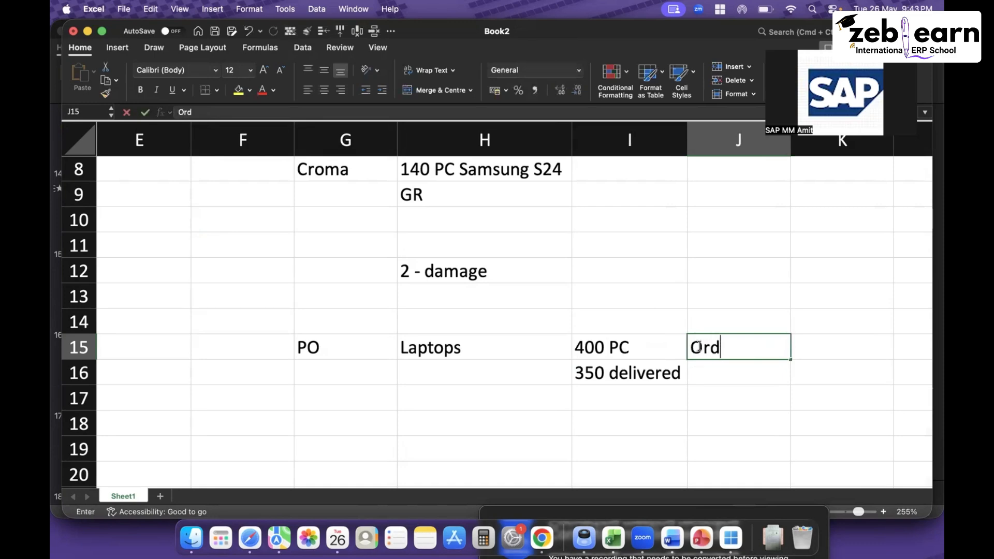
{"action": "type", "text": " Qty"}
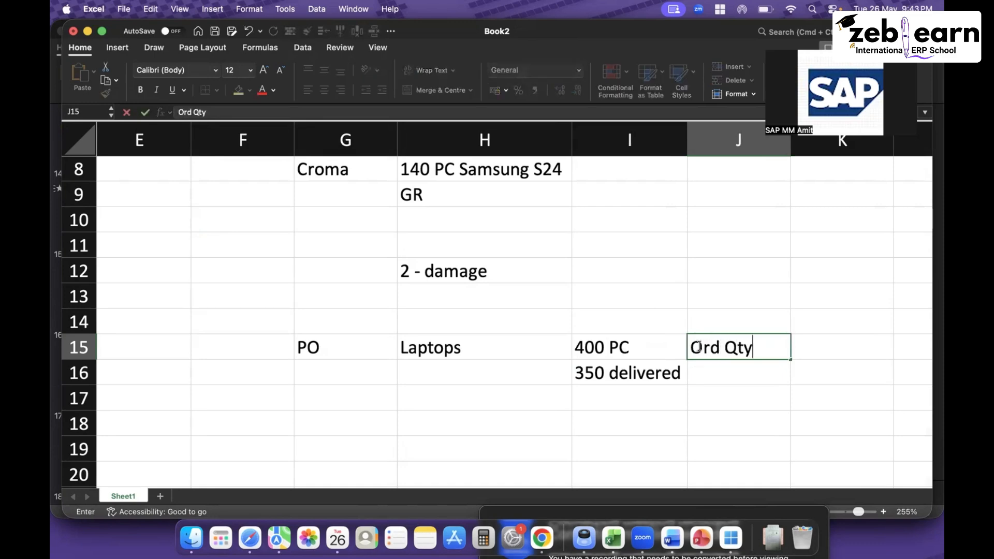
{"action": "key", "text": "Return"}
{"action": "type", "text": "Delv "}
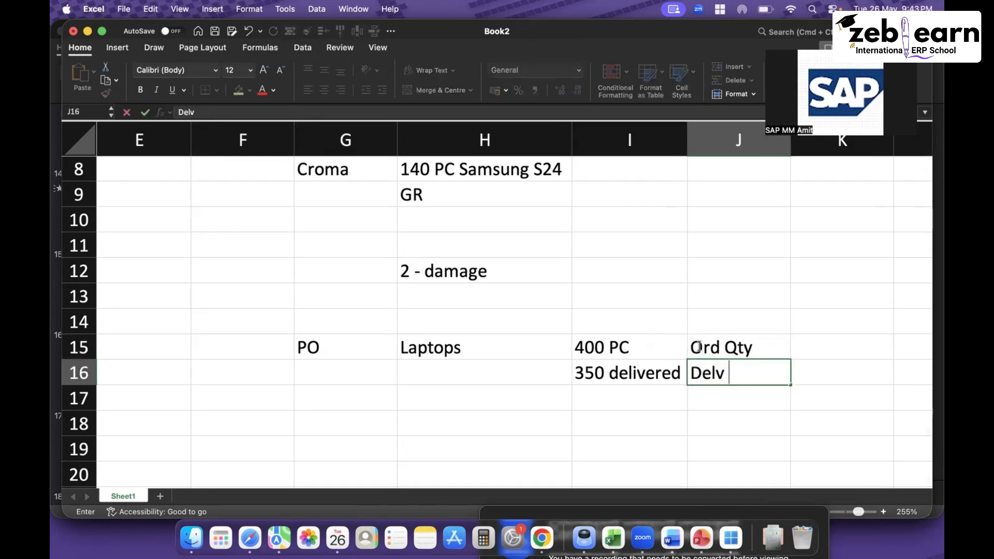
{"action": "type", "text": "qty"}
{"action": "key", "text": "Return"}
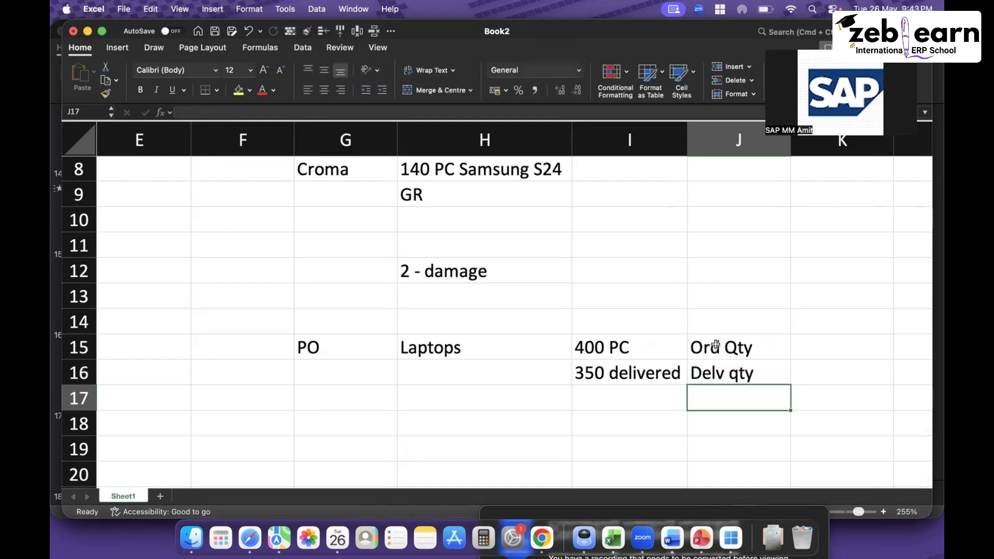
{"action": "left_click", "coordinate": [636, 343]}
{"action": "left_click", "coordinate": [695, 370]}
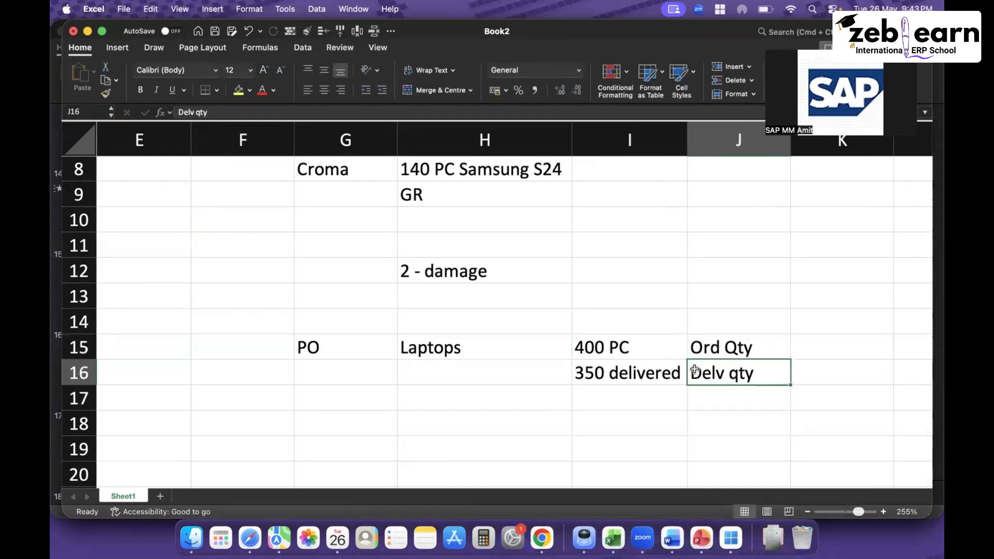
{"action": "left_click", "coordinate": [617, 370]}
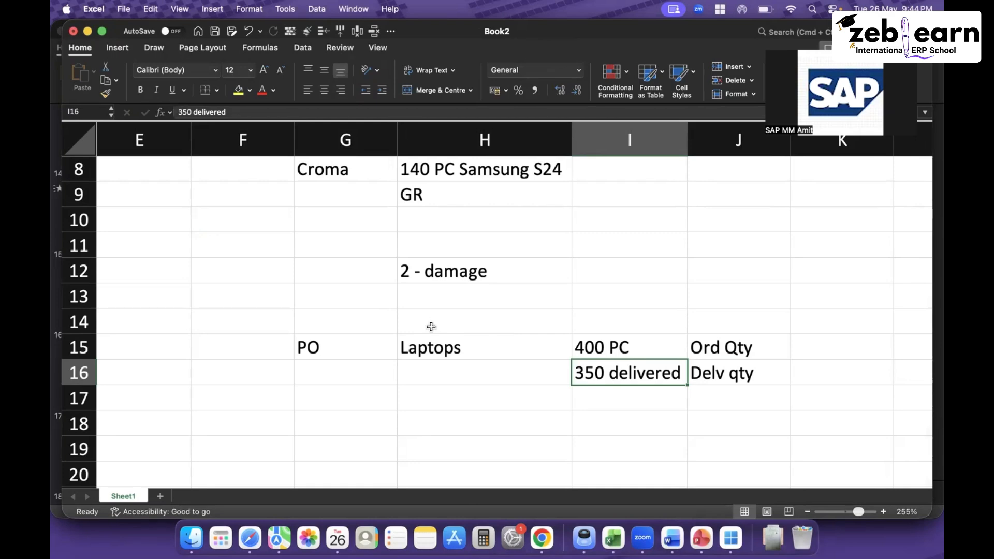
{"action": "key", "text": "ctrl+Right"}
{"action": "key", "text": "ctrl+Left"}
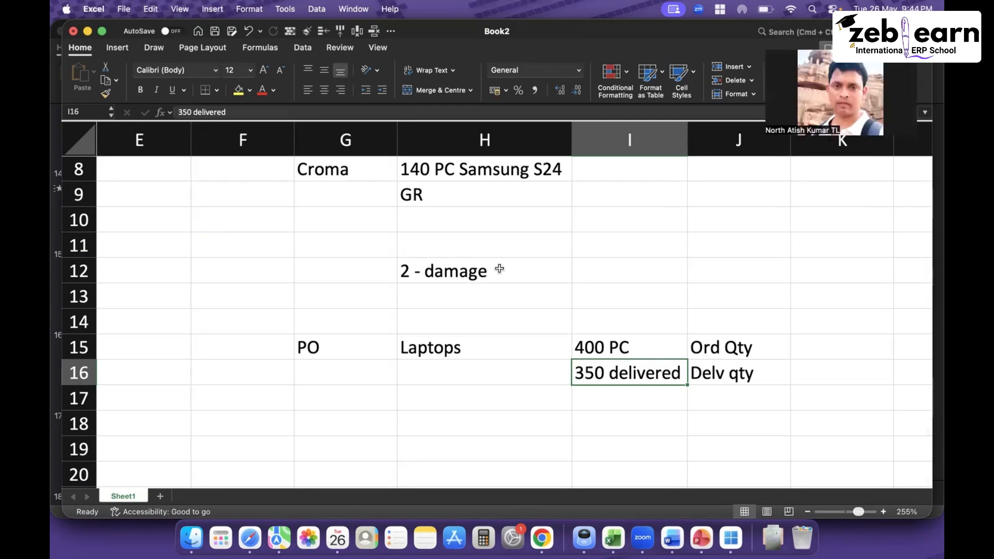
Enter the heading PRE - CLOSURE of PO in H14, above the Laptops entry.
{"action": "left_click", "coordinate": [484, 320]}
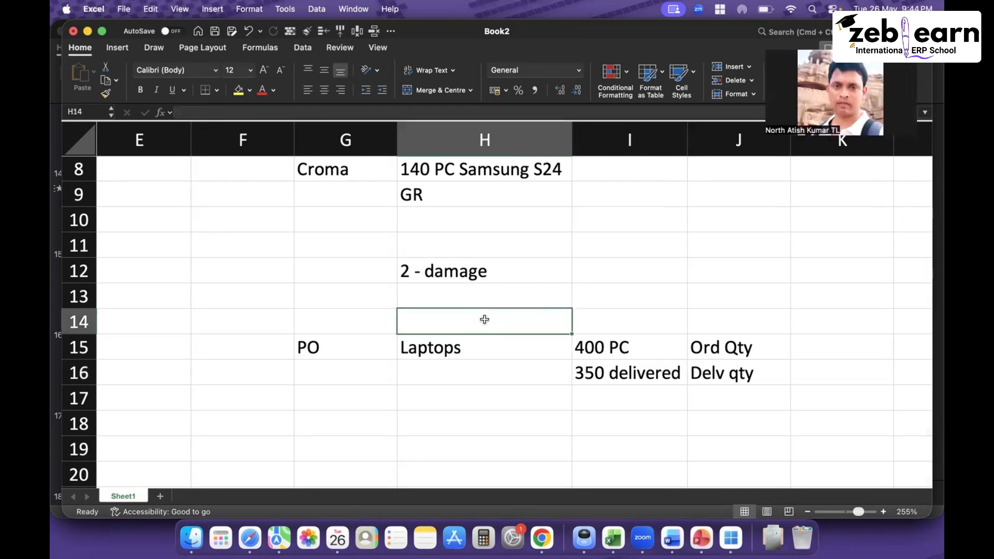
{"action": "type", "text": "PRE "}
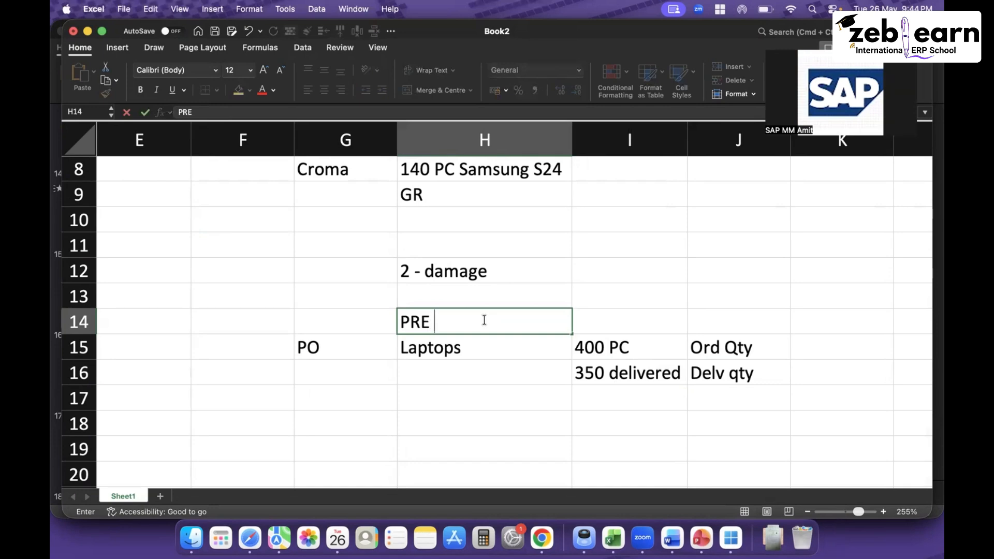
{"action": "type", "text": "- CLOSURE "}
{"action": "type", "text": "of (PO"}
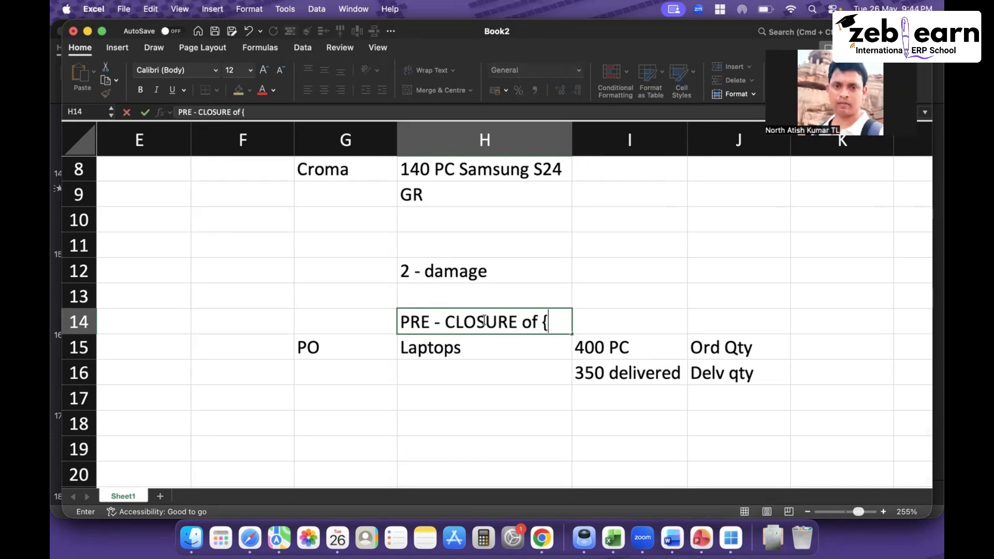
{"action": "key", "text": "BackSpace"}
{"action": "key", "text": "BackSpace"}
{"action": "key", "text": "BackSpace"}
{"action": "type", "text": "PO"}
{"action": "key", "text": "Return"}
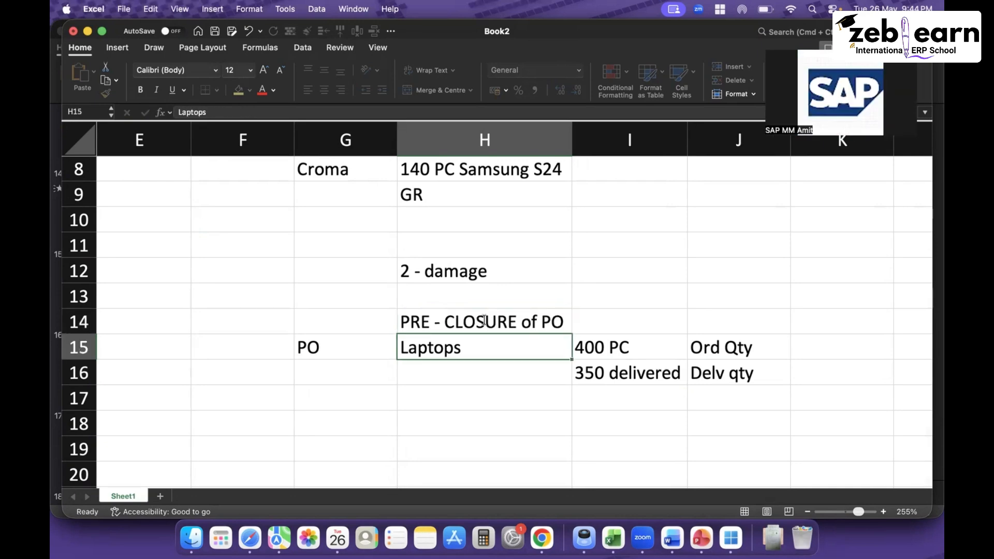
{"action": "left_click", "coordinate": [502, 323]}
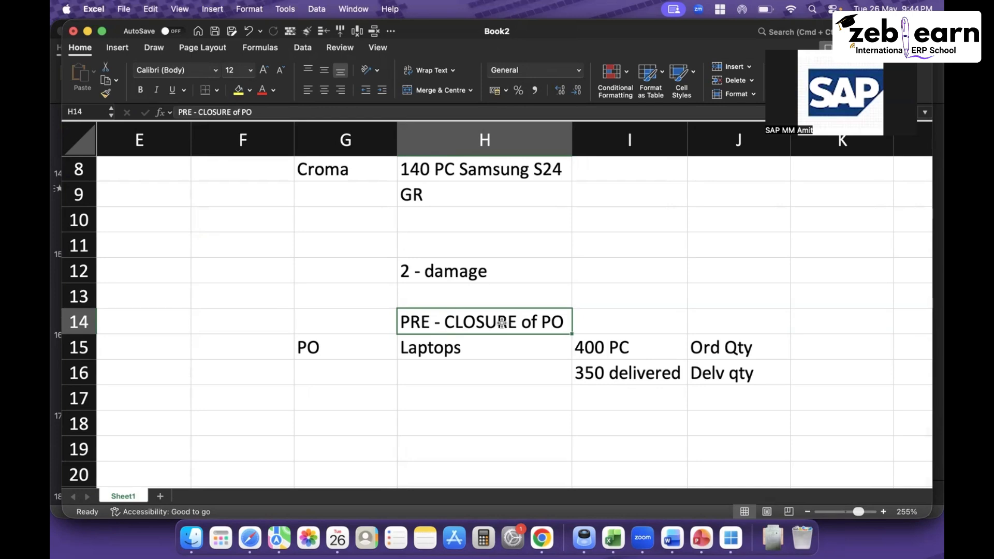
Switch to the SAP window and start the Create Material transaction MM01.
{"action": "key", "text": "ctrl+Right"}
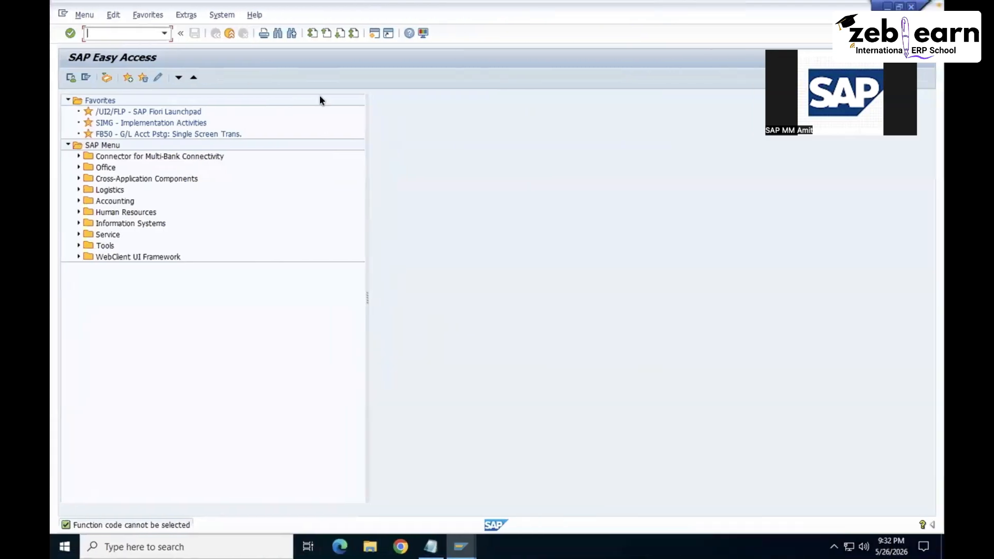
{"action": "type", "text": "MM01"}
{"action": "key", "text": "Return"}
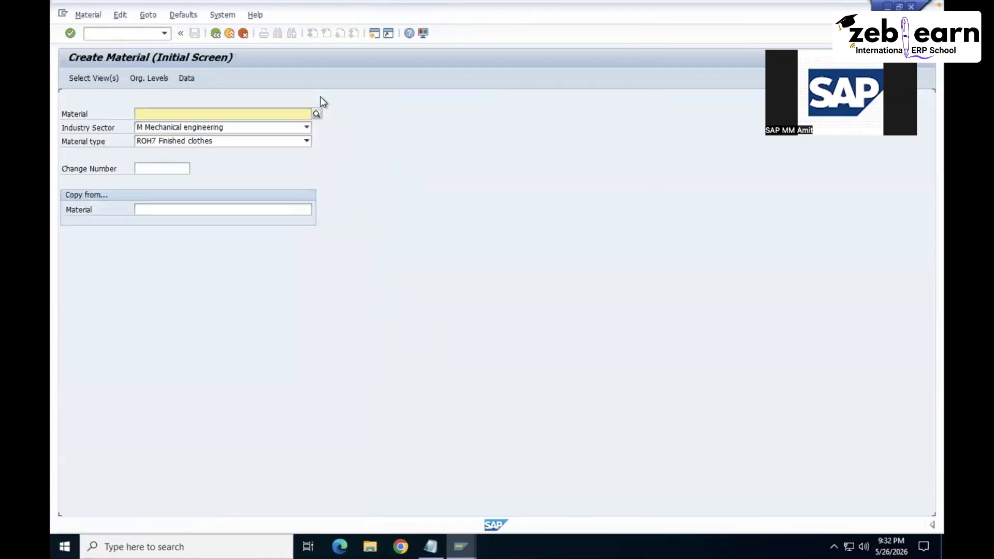
Start a new ROH7 Finished clothes material for plant 1710 with storage location 171A.
{"action": "key", "text": "Tab"}
{"action": "key", "text": "F4"}
{"action": "key", "text": "Return"}
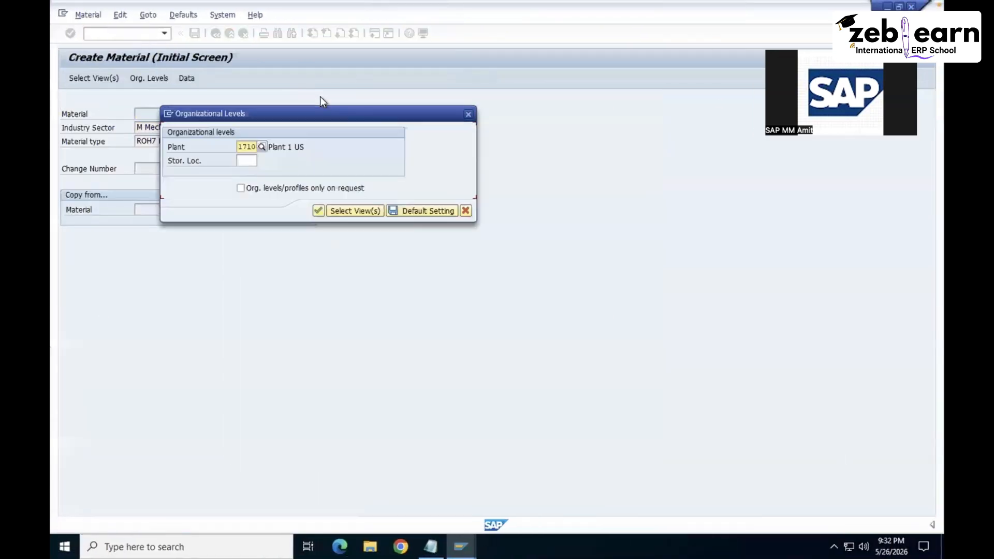
{"action": "key", "text": "Tab"}
{"action": "type", "text": "171A"}
{"action": "key", "text": "Tab"}
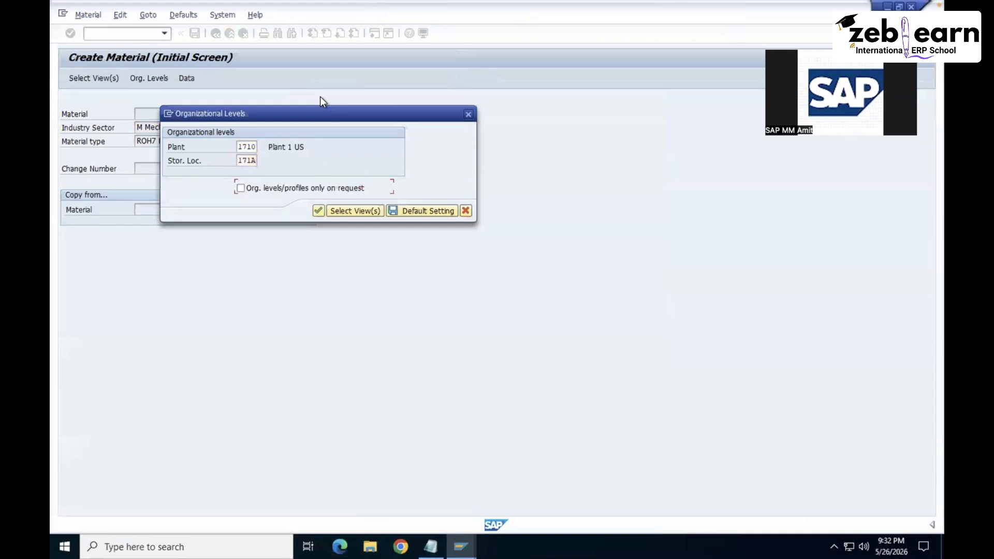
{"action": "left_click", "coordinate": [318, 211]}
Fill in the basic data with description TEST Material, base unit of measure PC, material group 01 and division 00.
{"action": "type", "text": "TEST Material"}
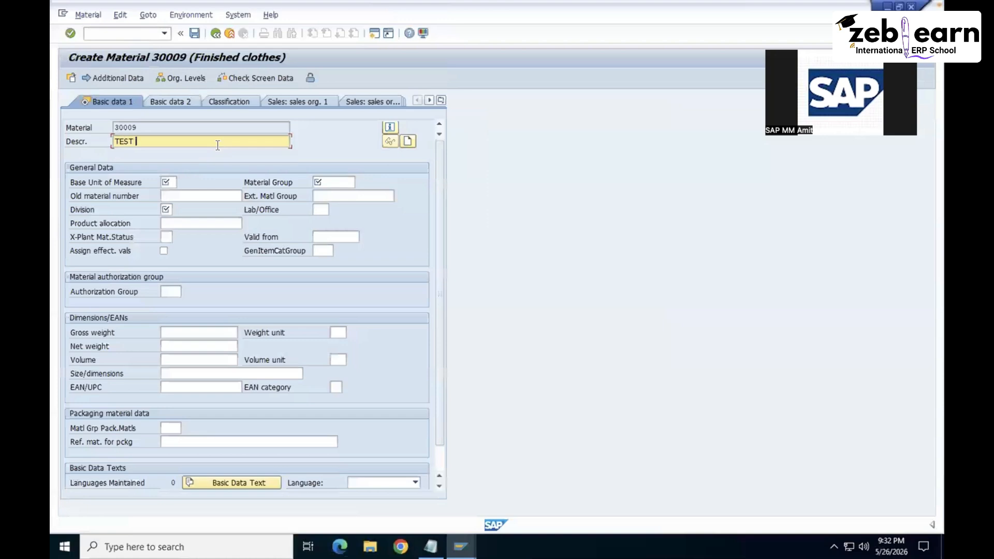
{"action": "left_click", "coordinate": [173, 182]}
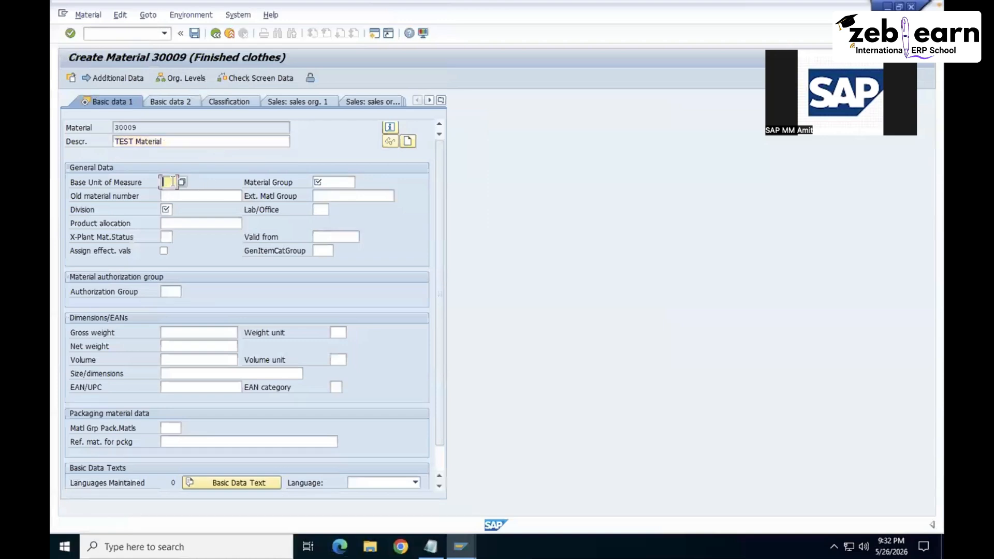
{"action": "type", "text": "PC"}
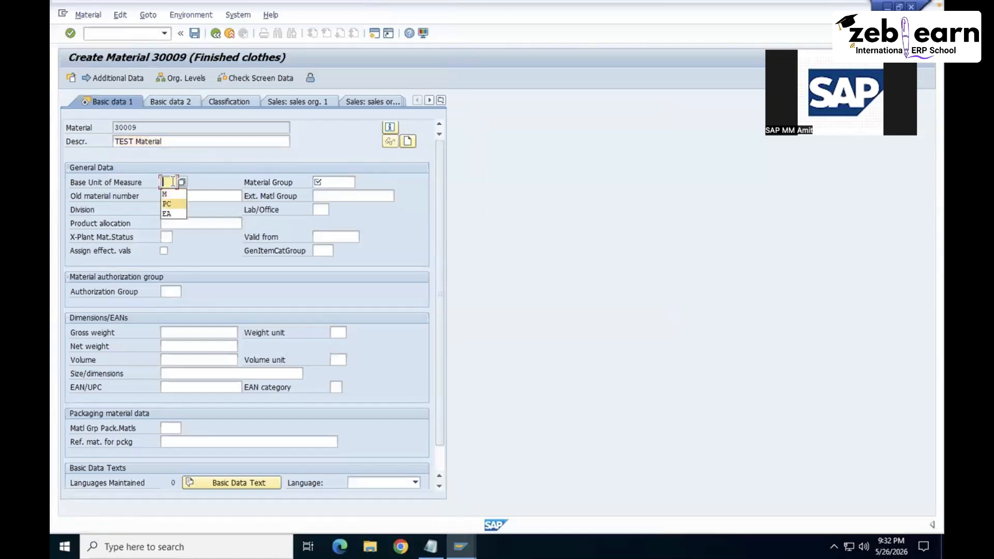
{"action": "key", "text": "Tab"}
{"action": "type", "text": "01"}
{"action": "key", "text": "Return"}
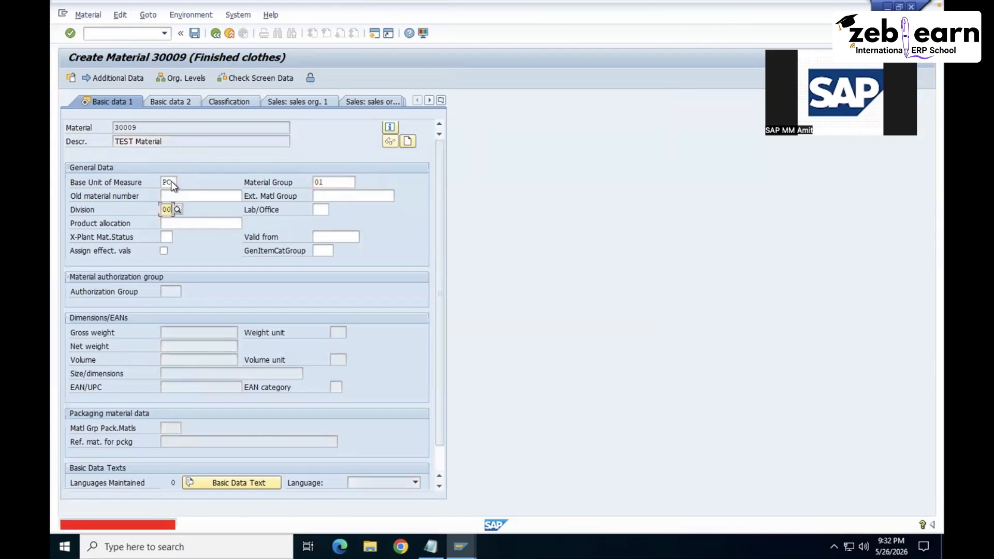
{"action": "key", "text": "Return"}
Fill in the purchasing group in the Purchasing view and proceed through the plant data views to Accounting 1.
{"action": "left_click", "coordinate": [173, 208]}
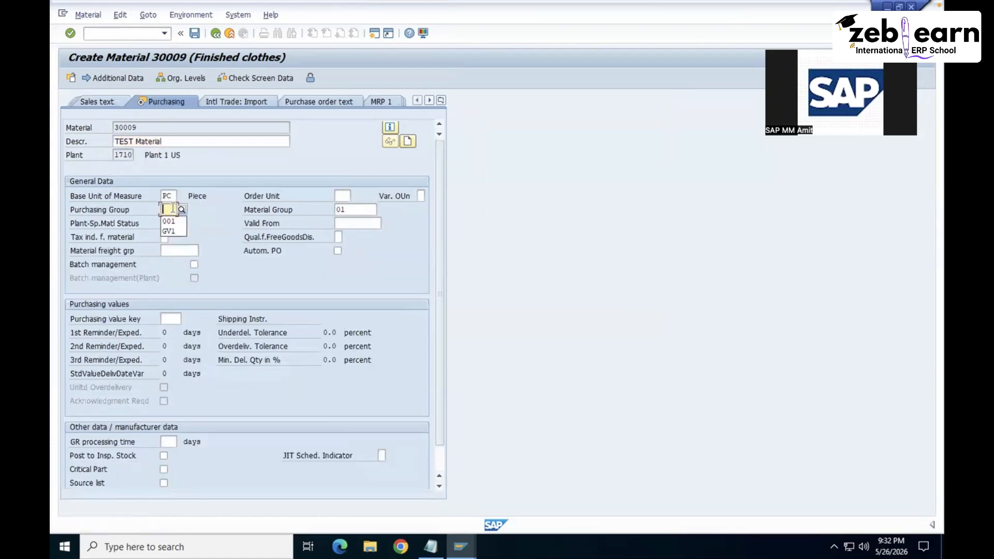
{"action": "key", "text": "Return"}
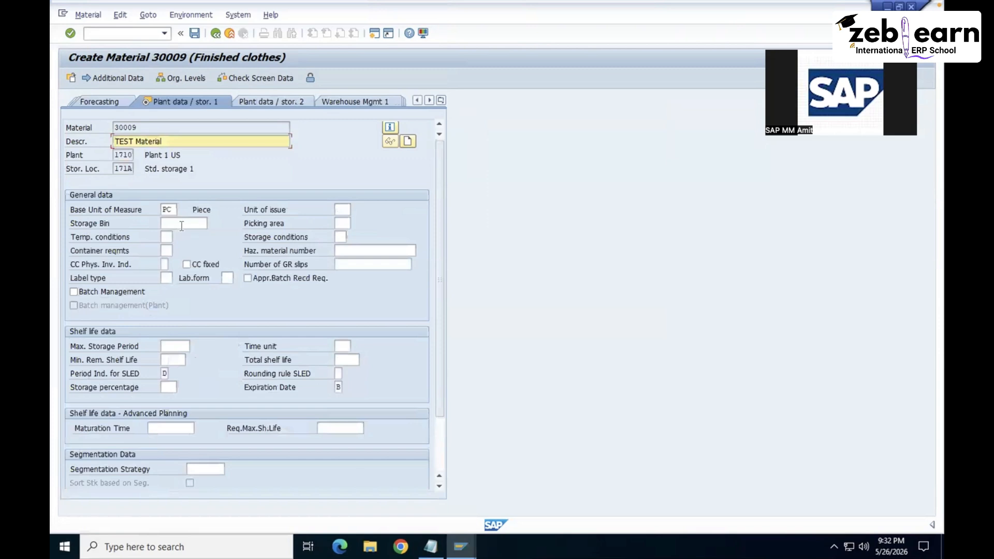
{"action": "key", "text": "Return"}
Set valuation class 3000 in the Accounting 1 view and save the new material.
{"action": "left_click", "coordinate": [167, 251]}
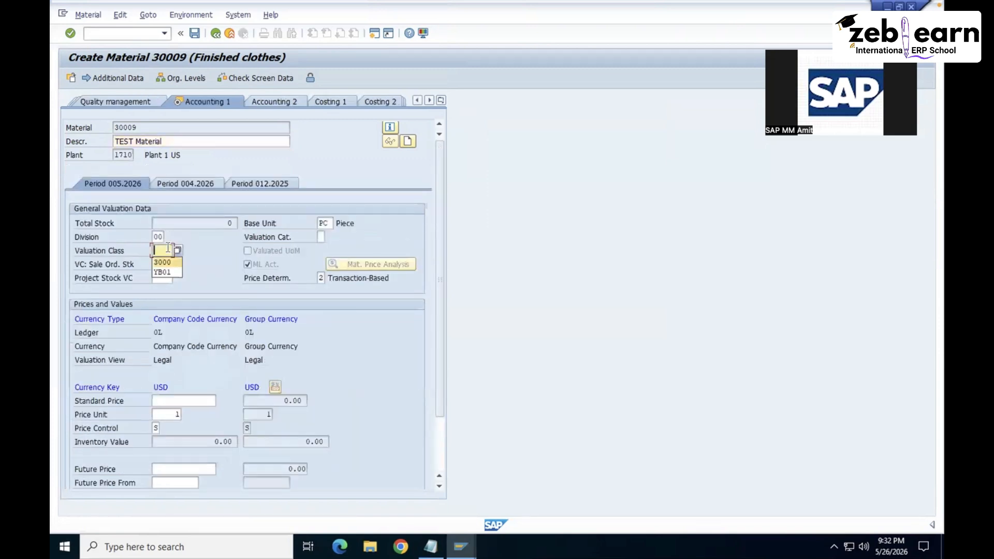
{"action": "key", "text": "Return"}
{"action": "key", "text": "Return"}
{"action": "key", "text": "Return"}
{"action": "key", "text": "Return"}
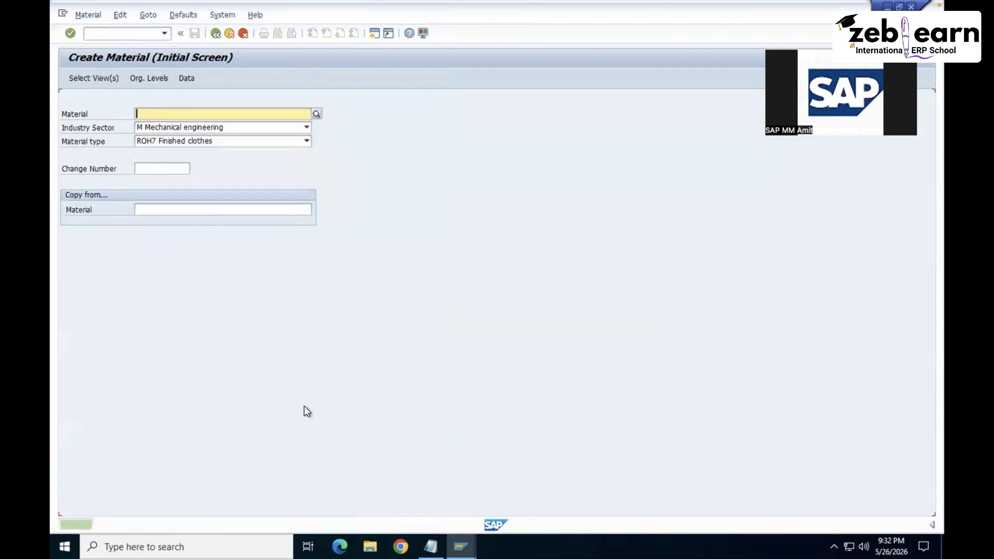
Add the note "Mat - 30009" in the Notepad file and return to the SAP window.
{"action": "left_click", "coordinate": [430, 547]}
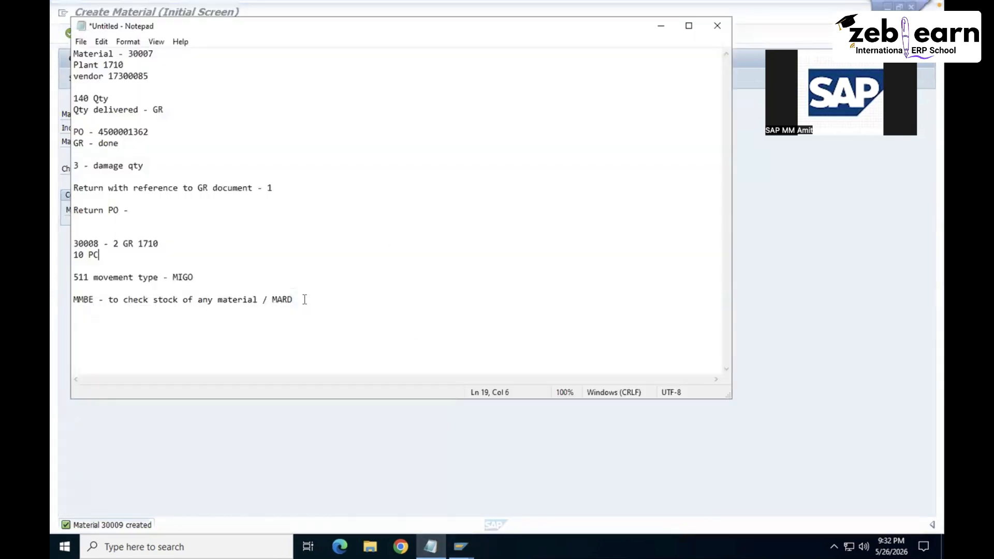
{"action": "key", "text": "ctrl+End"}
{"action": "type", "text": "Mat - 30009"}
{"action": "left_click", "coordinate": [235, 471]}
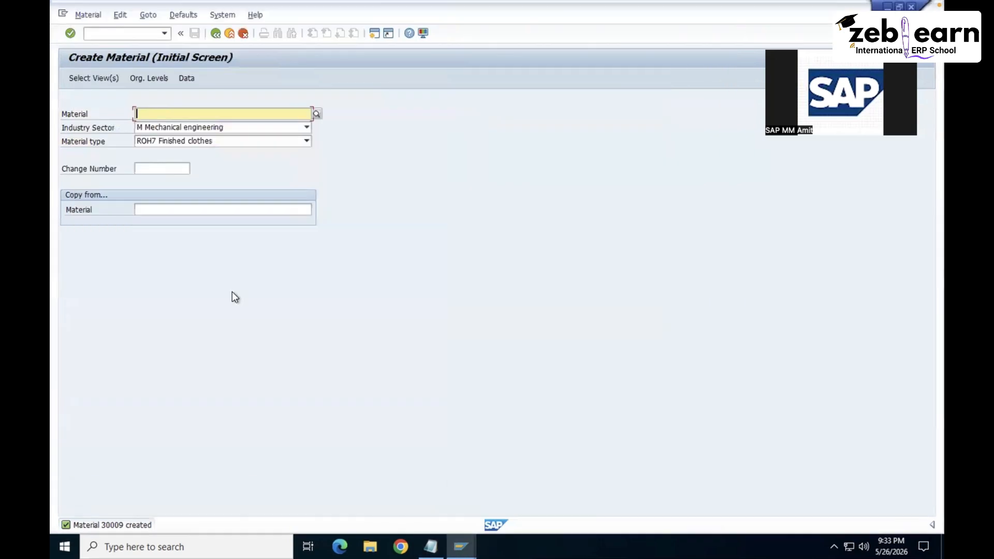
Start the Create Purchase Order transaction ME21N and enter supplier 17300085 for a standard PO.
{"action": "key", "text": "F3"}
{"action": "type", "text": "me21n"}
{"action": "key", "text": "Return"}
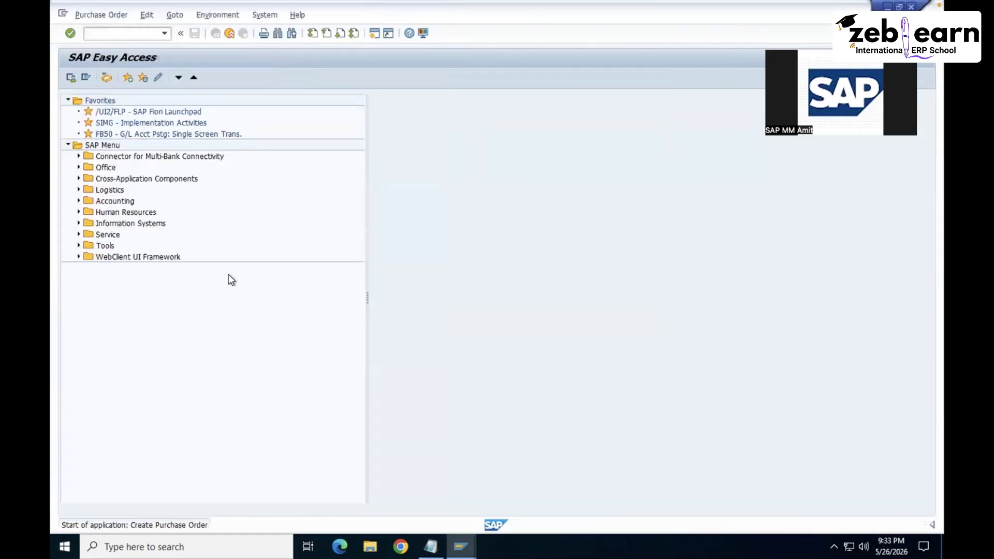
{"action": "left_click", "coordinate": [325, 102]}
{"action": "key", "text": "Down"}
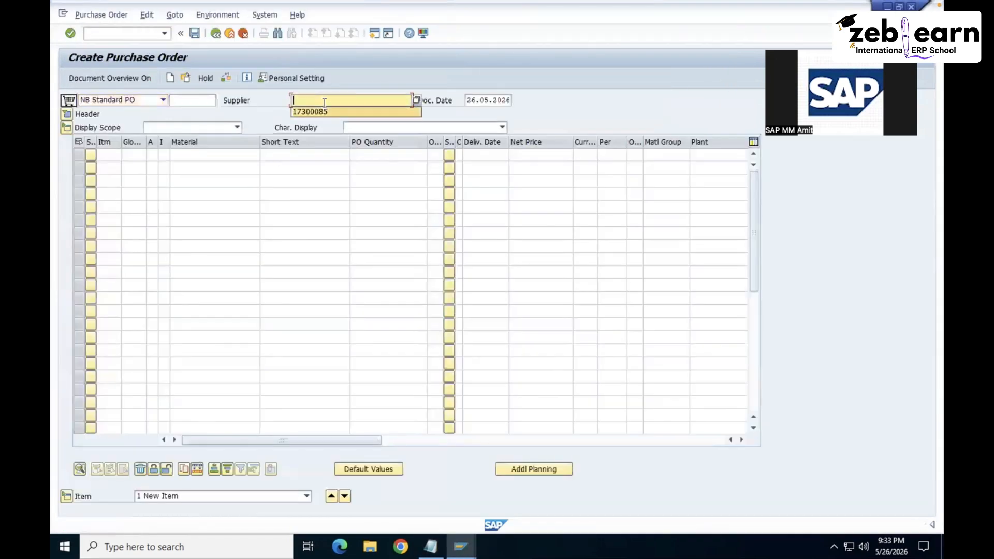
{"action": "key", "text": "Return"}
{"action": "key", "text": "Return"}
Fill in the order's organizational data with purchasing organization 1710 and purchasing group 001.
{"action": "key", "text": "Down"}
{"action": "key", "text": "Return"}
{"action": "key", "text": "Return"}
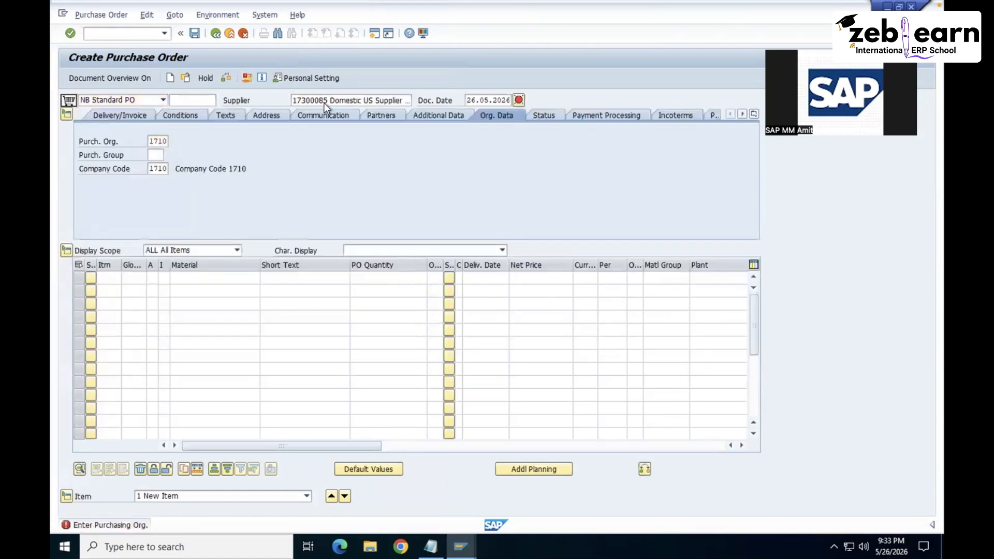
{"action": "type", "text": "001"}
{"action": "key", "text": "Return"}
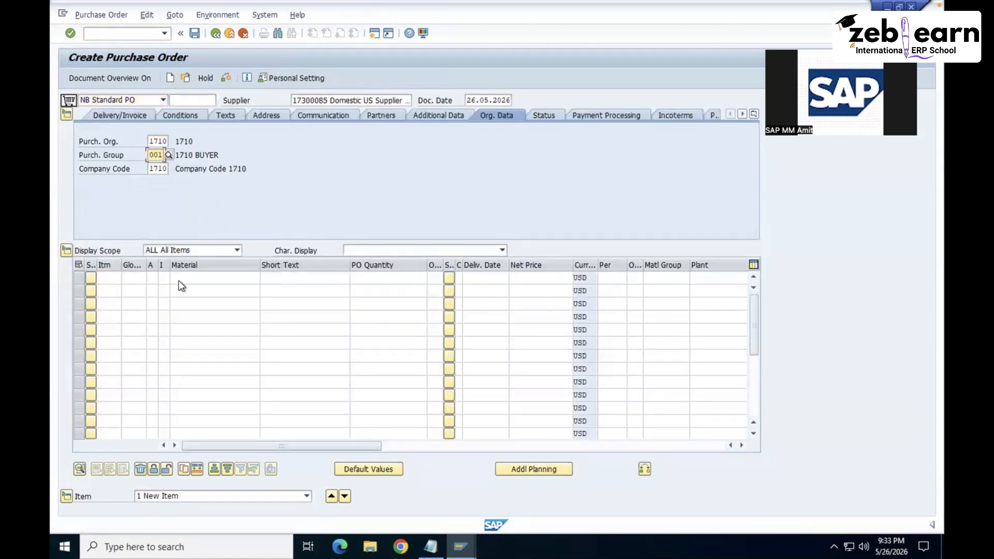
Enter material 30009 with a PO quantity of 90 in the first item row.
{"action": "left_click", "coordinate": [187, 279]}
{"action": "key", "text": "Down"}
{"action": "key", "text": "Return"}
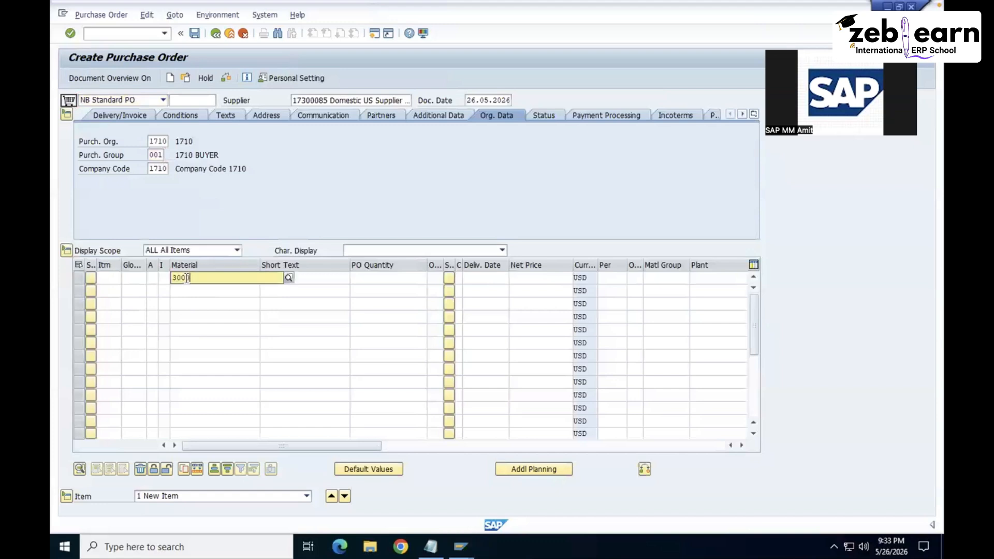
{"action": "key", "text": "Tab"}
{"action": "key", "text": "Tab"}
{"action": "type", "text": "90"}
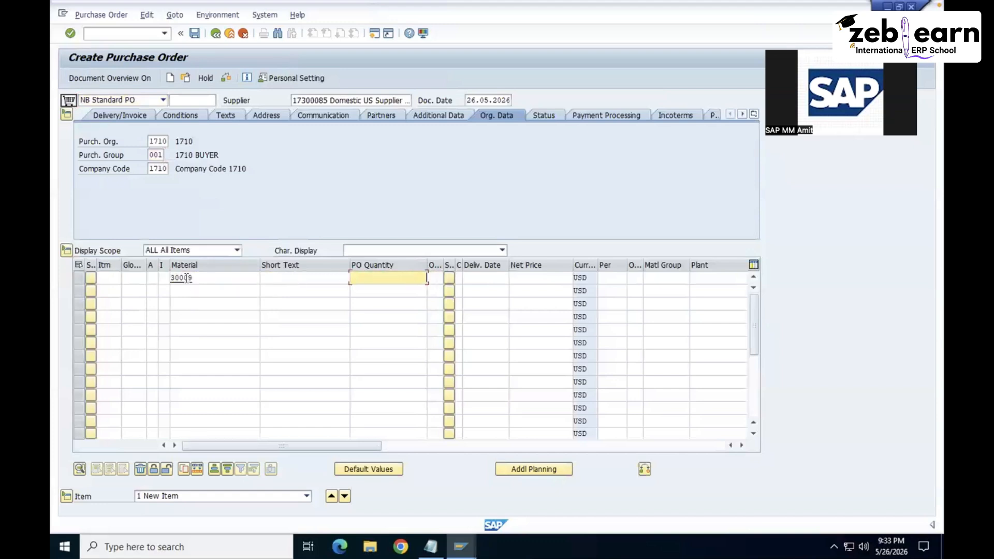
{"action": "key", "text": "Tab"}
{"action": "key", "text": "Tab"}
{"action": "key", "text": "Tab"}
{"action": "key", "text": "Tab"}
{"action": "key", "text": "Tab"}
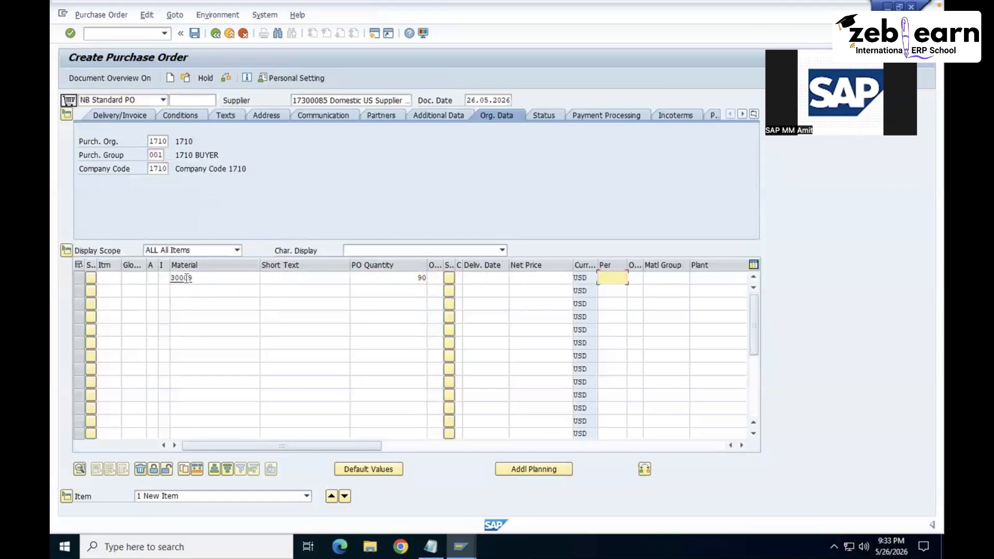
{"action": "key", "text": "shift+Tab"}
{"action": "key", "text": "Down"}
{"action": "key", "text": "Down"}
{"action": "key", "text": "Return"}
{"action": "key", "text": "Tab"}
{"action": "key", "text": "shift+Tab"}
{"action": "key", "text": "shift+Tab"}
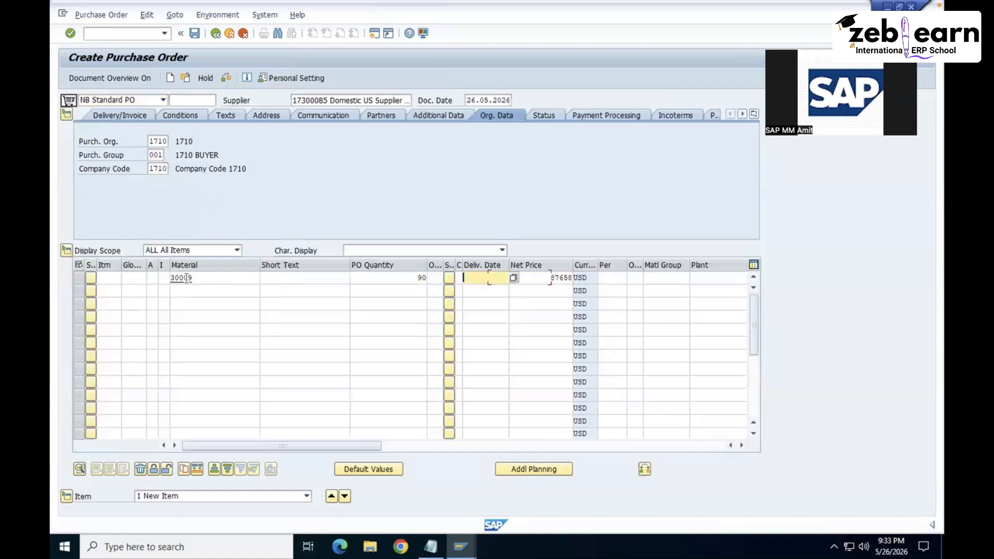
Set the item's net price to 122.
{"action": "key", "text": "Tab"}
{"action": "type", "text": "12"}
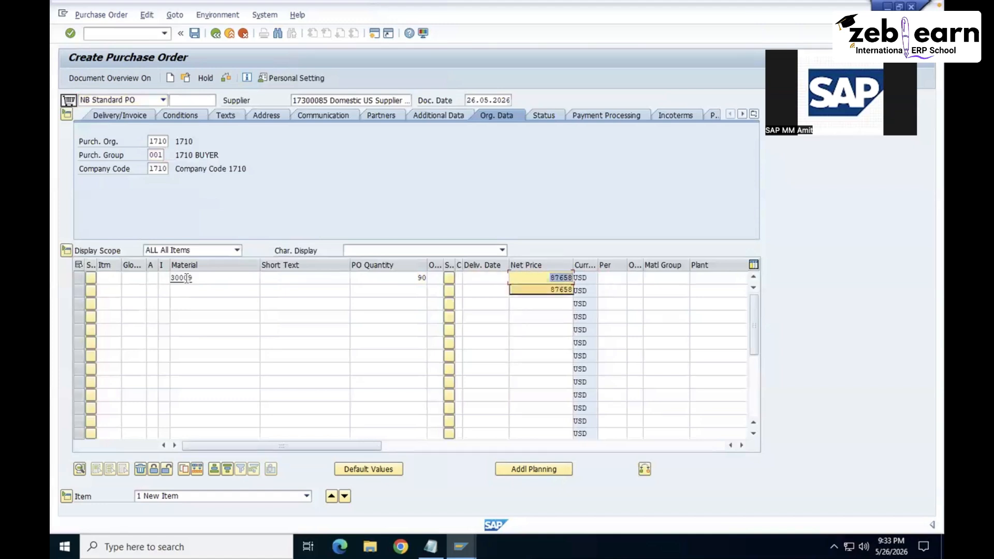
{"action": "type", "text": "2"}
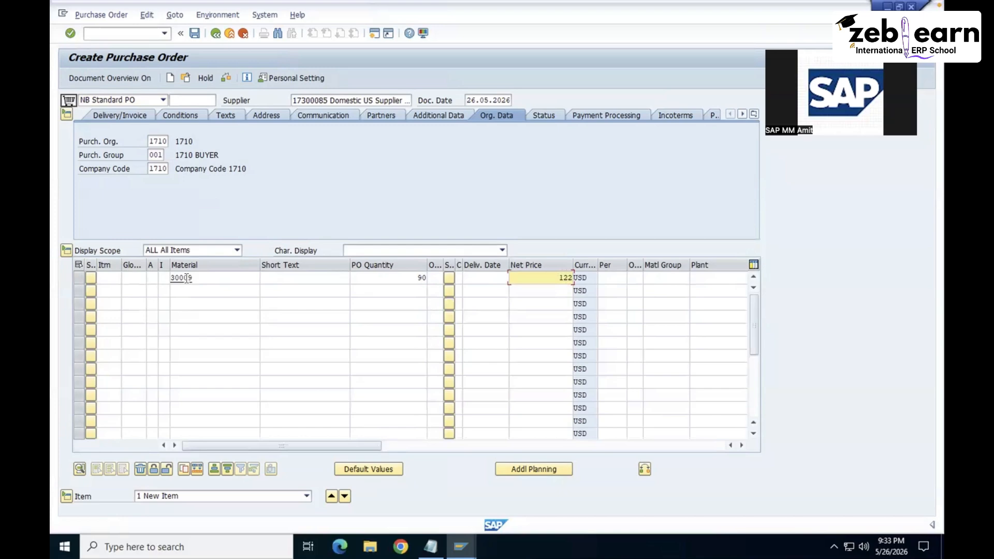
Set the item's plant to 1710 and storage location to 171A, and confirm the item.
{"action": "key", "text": "Tab"}
{"action": "key", "text": "Tab"}
{"action": "key", "text": "Tab"}
{"action": "key", "text": "Tab"}
{"action": "key", "text": "Tab"}
{"action": "type", "text": "1710"}
{"action": "key", "text": "Tab"}
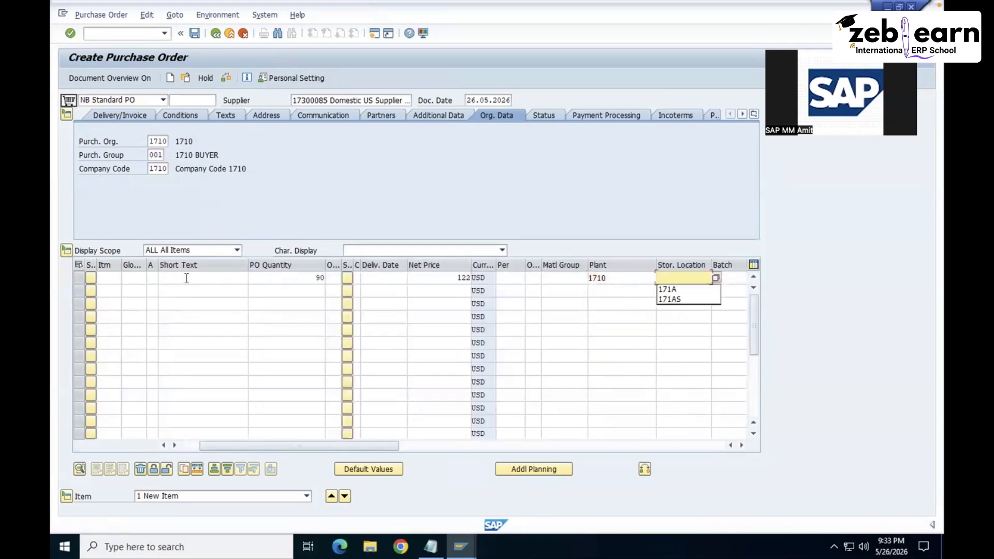
{"action": "key", "text": "Down"}
{"action": "key", "text": "Return"}
{"action": "key", "text": "Return"}
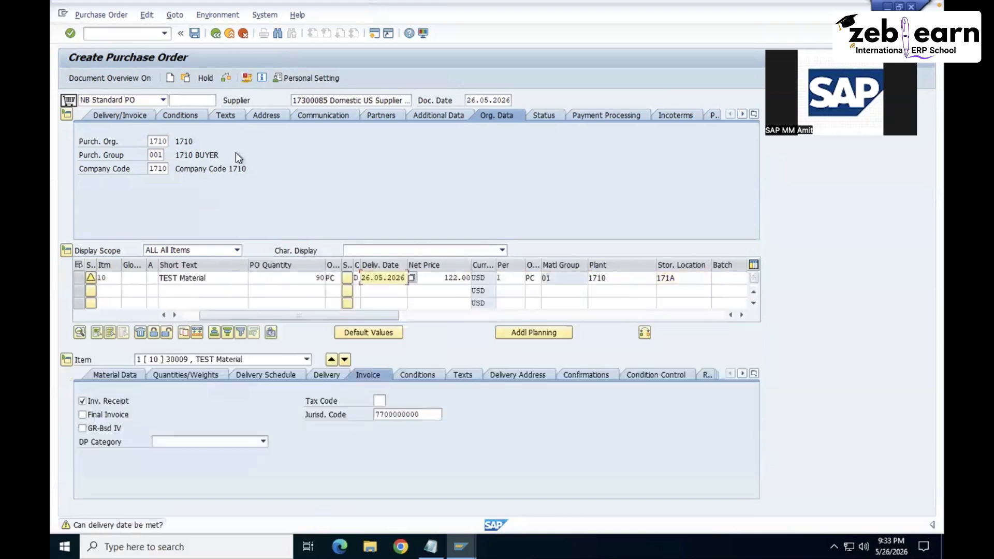
Save the purchase order and view the details of the creation message.
{"action": "left_click", "coordinate": [196, 33]}
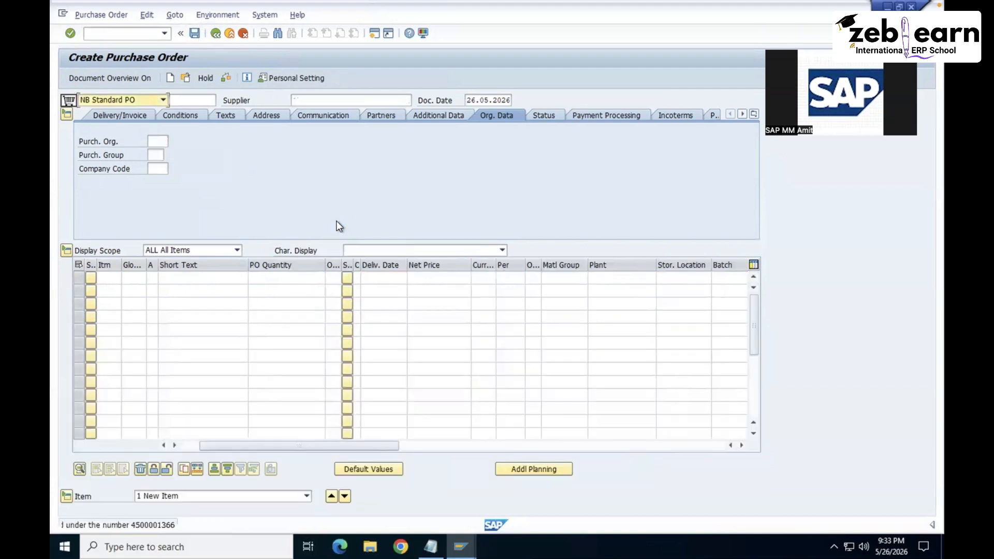
{"action": "double_click", "coordinate": [233, 524]}
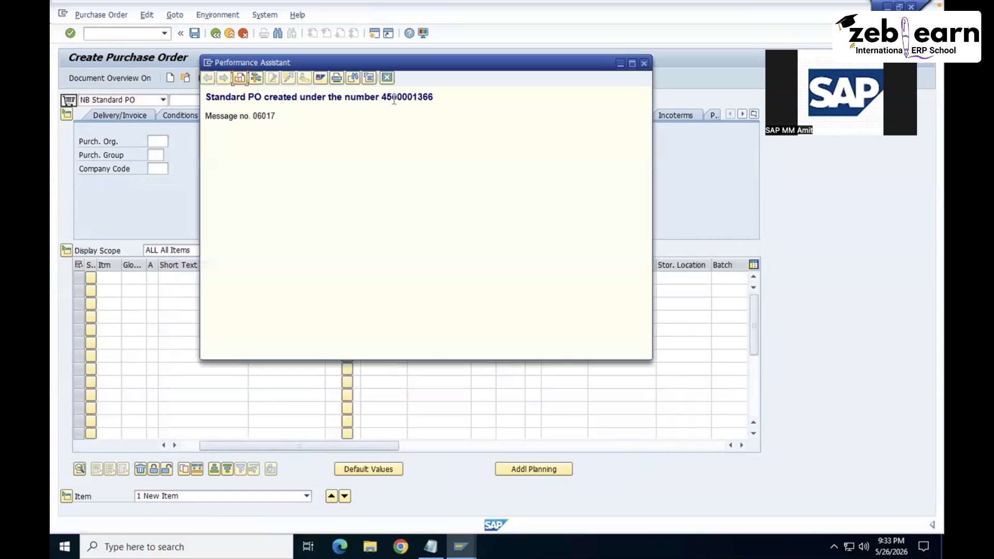
{"action": "key", "text": "Escape"}
Display the saved purchase order in ME23N and examine the scheduled, GR and open quantities in its delivery schedule.
{"action": "left_click", "coordinate": [230, 33]}
{"action": "type", "text": "me23n"}
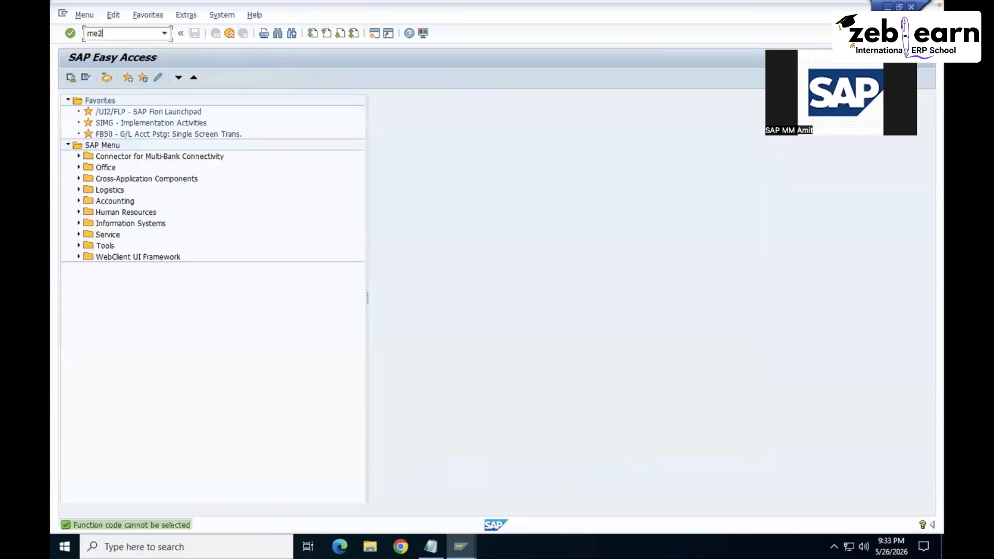
{"action": "key", "text": "Return"}
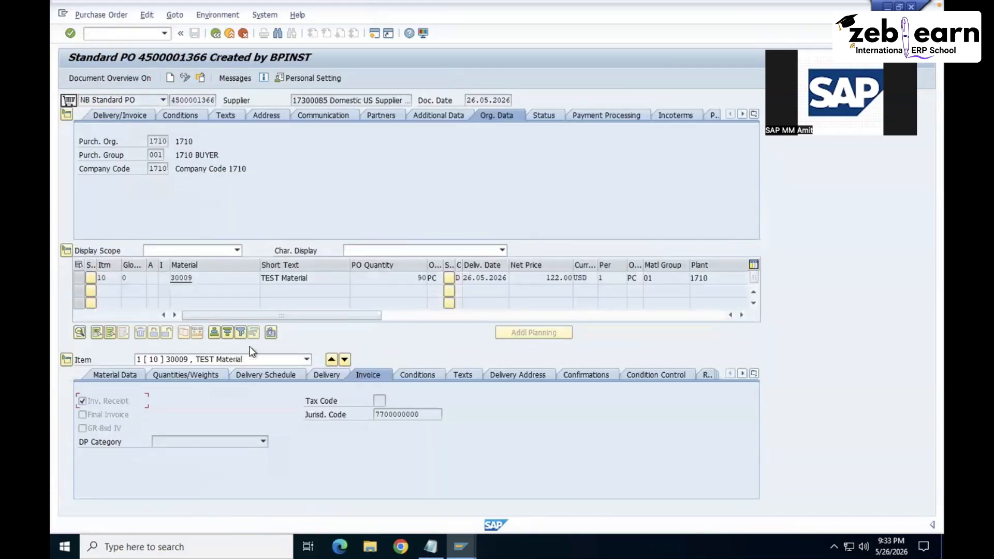
{"action": "left_click", "coordinate": [252, 371]}
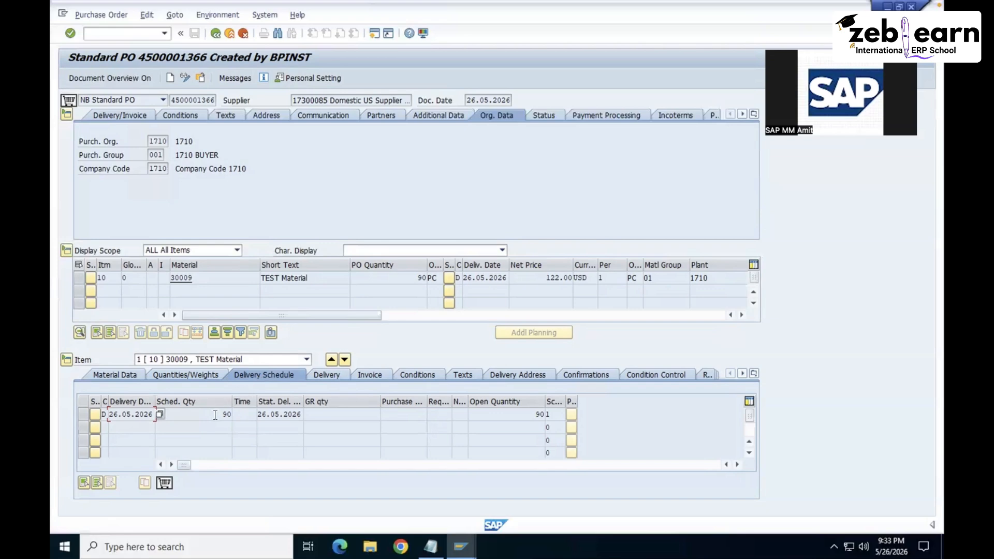
{"action": "left_click_drag", "start_coordinate": [215, 415], "coordinate": [234, 417]}
{"action": "left_click", "coordinate": [215, 416]}
{"action": "double_click", "coordinate": [227, 415]}
{"action": "left_click", "coordinate": [365, 416]}
{"action": "left_click", "coordinate": [536, 415]}
{"action": "left_click_drag", "start_coordinate": [537, 414], "coordinate": [543, 416]}
Show the item's Delivery data and read the help on the Delivery Completed indicator.
{"action": "left_click", "coordinate": [335, 377]}
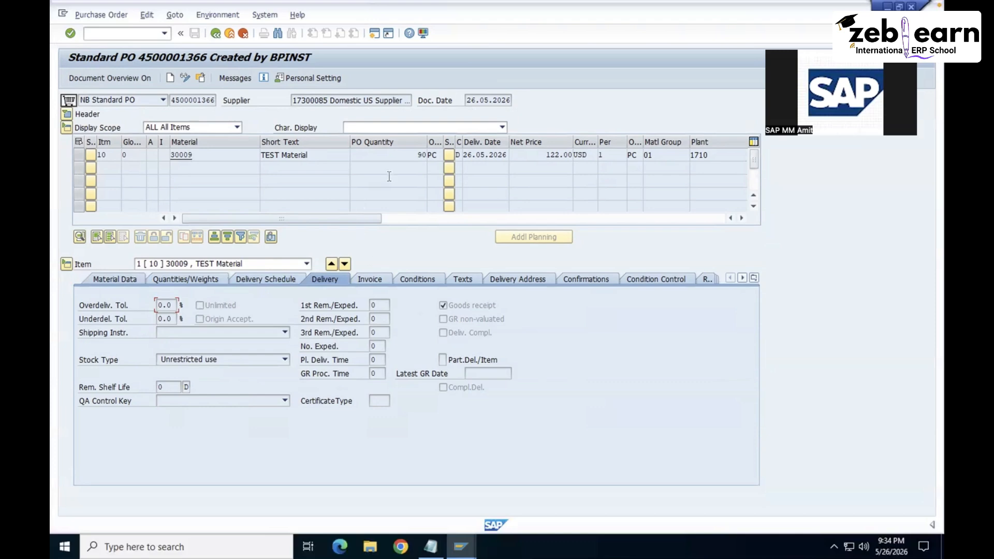
{"action": "left_click", "coordinate": [405, 156]}
{"action": "key", "text": "F1"}
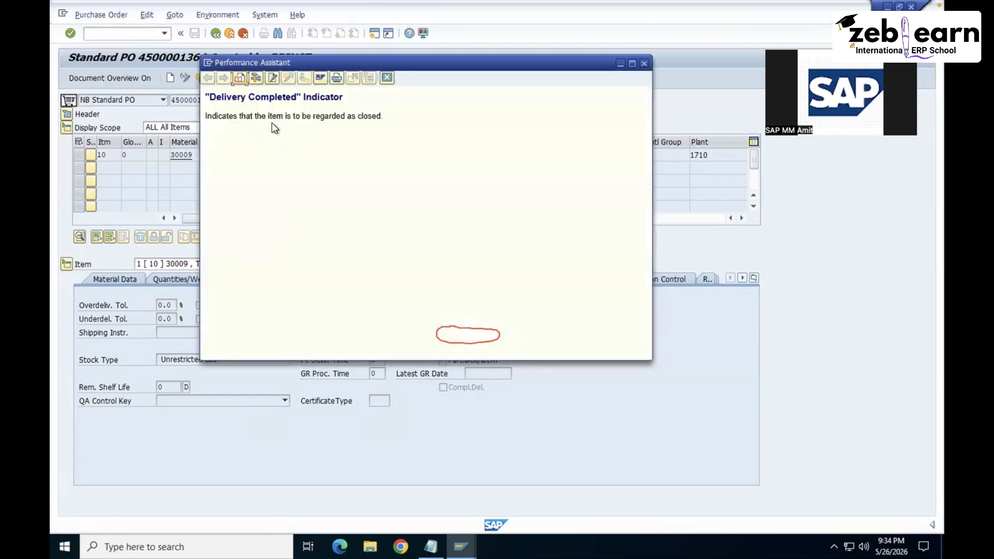
{"action": "left_click", "coordinate": [646, 63]}
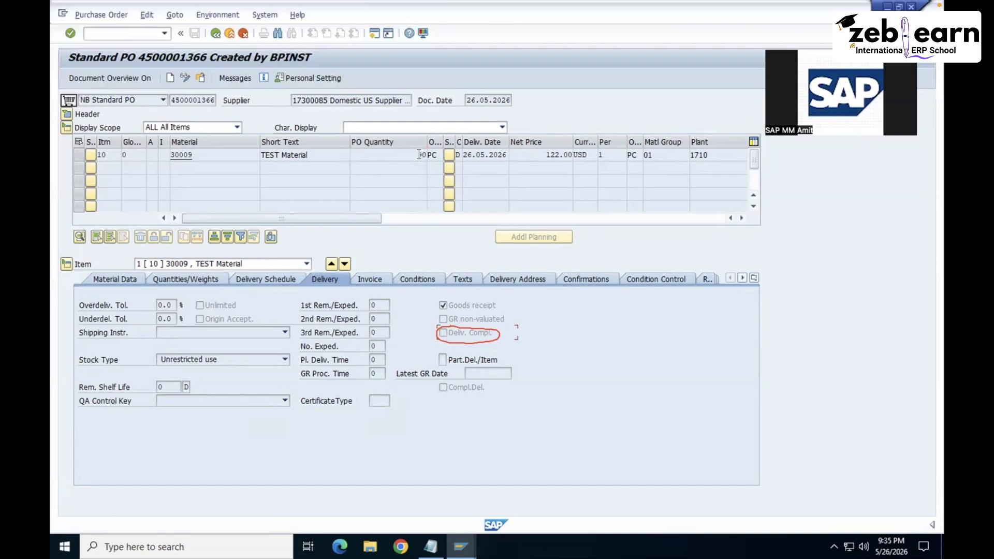
{"action": "left_click", "coordinate": [215, 101]}
Start MIGO and load the new purchase order for a goods receipt with movement type 101.
{"action": "left_click", "coordinate": [215, 33]}
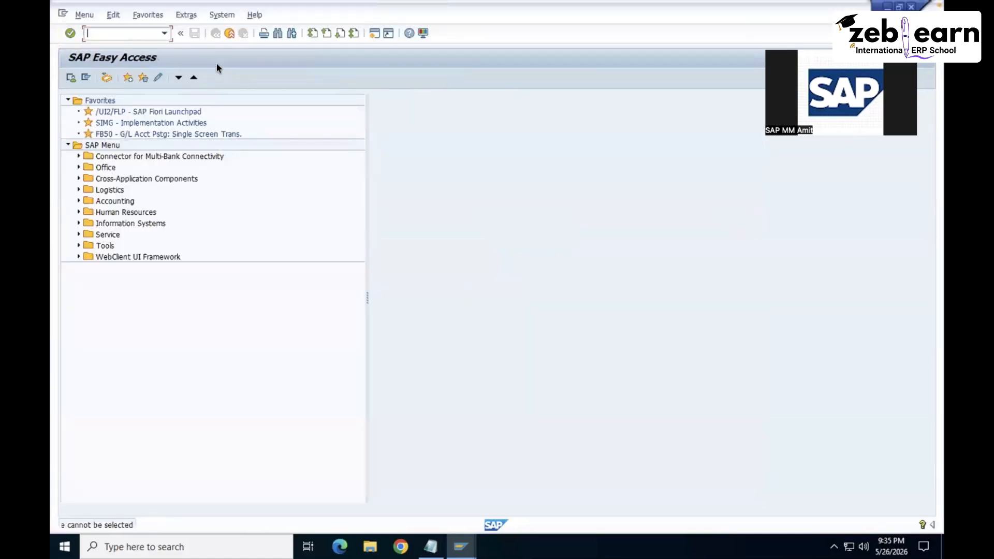
{"action": "type", "text": "migo"}
{"action": "key", "text": "Return"}
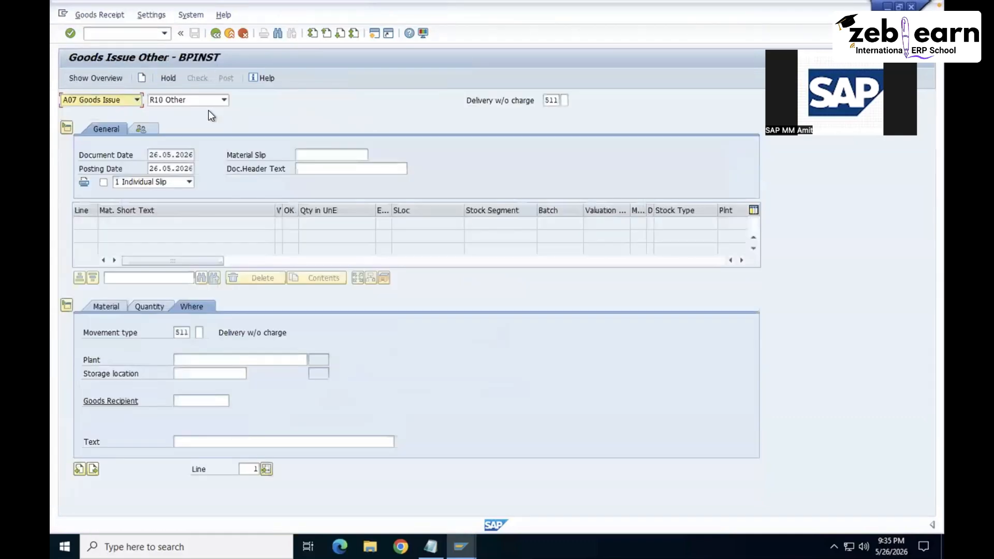
{"action": "left_click", "coordinate": [103, 100]}
{"action": "left_click", "coordinate": [93, 138]}
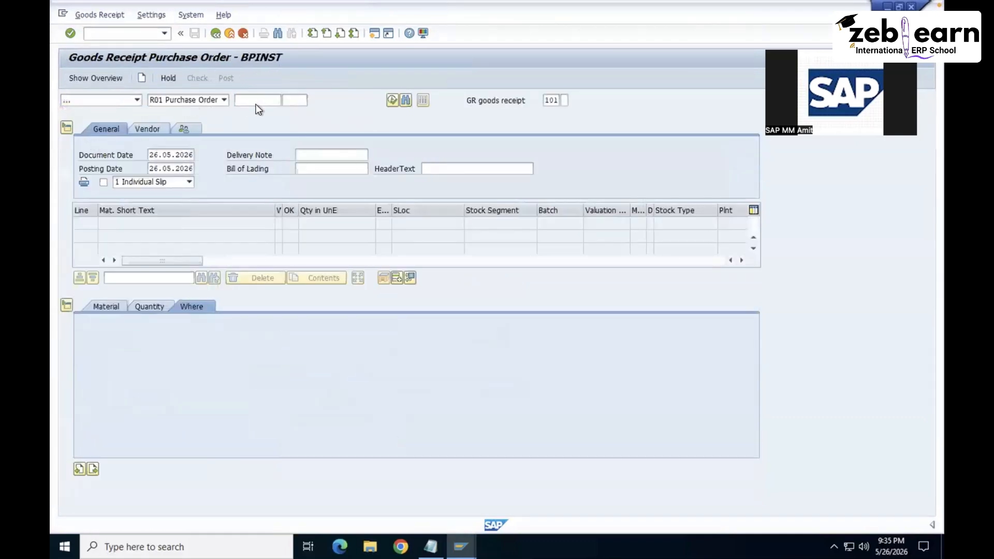
{"action": "key", "text": "Return"}
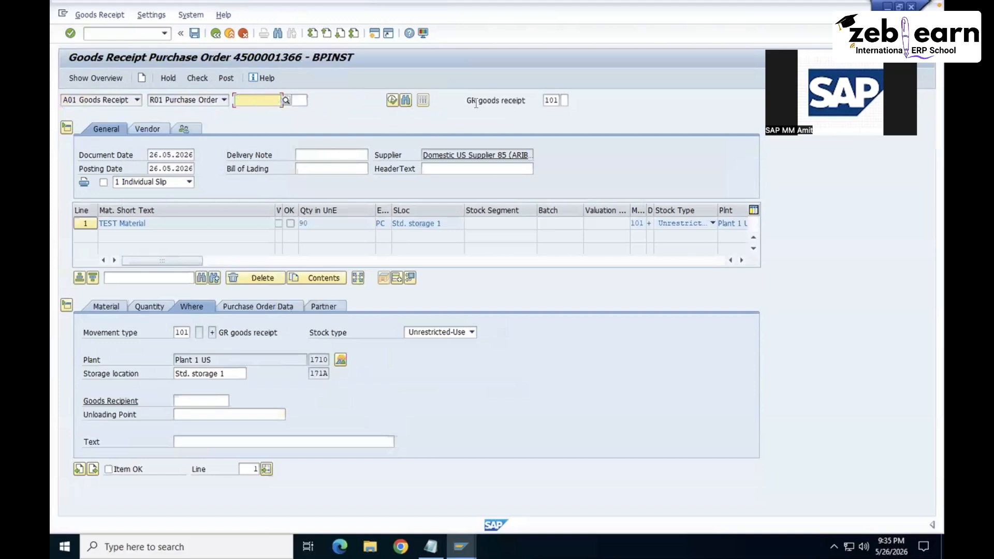
Review the item's material and quantity, mark it as OK, and check and post the goods receipt for 90 PC.
{"action": "left_click", "coordinate": [102, 309]}
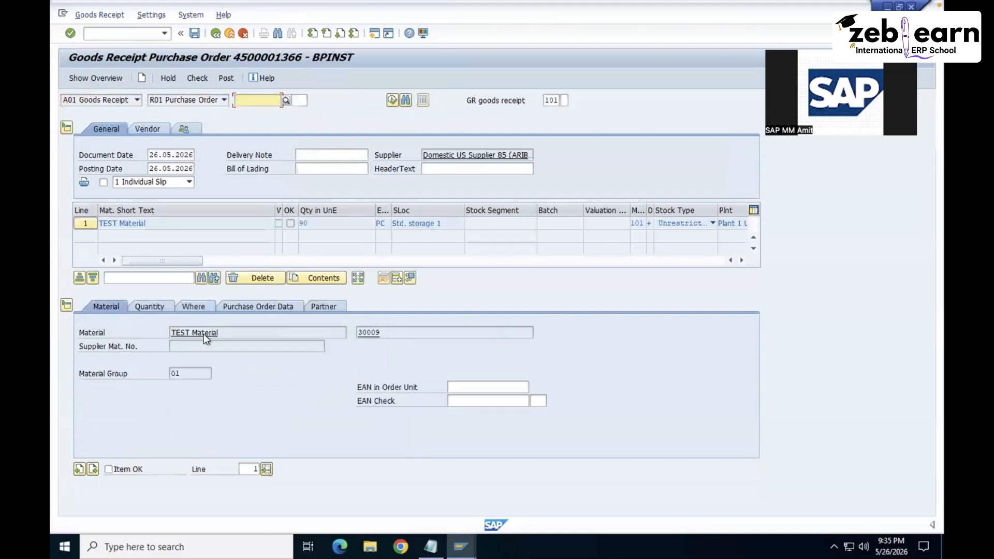
{"action": "left_click", "coordinate": [155, 305]}
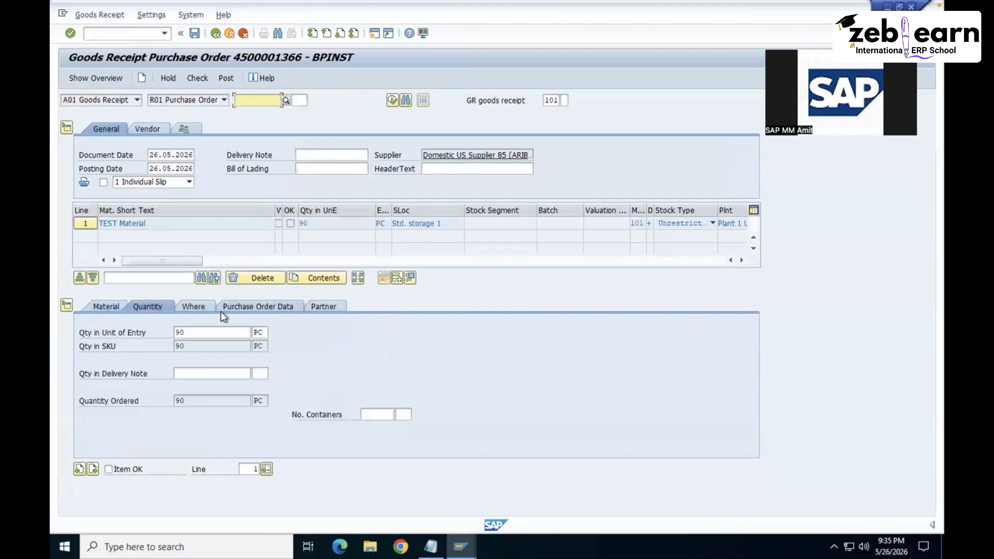
{"action": "left_click", "coordinate": [109, 470]}
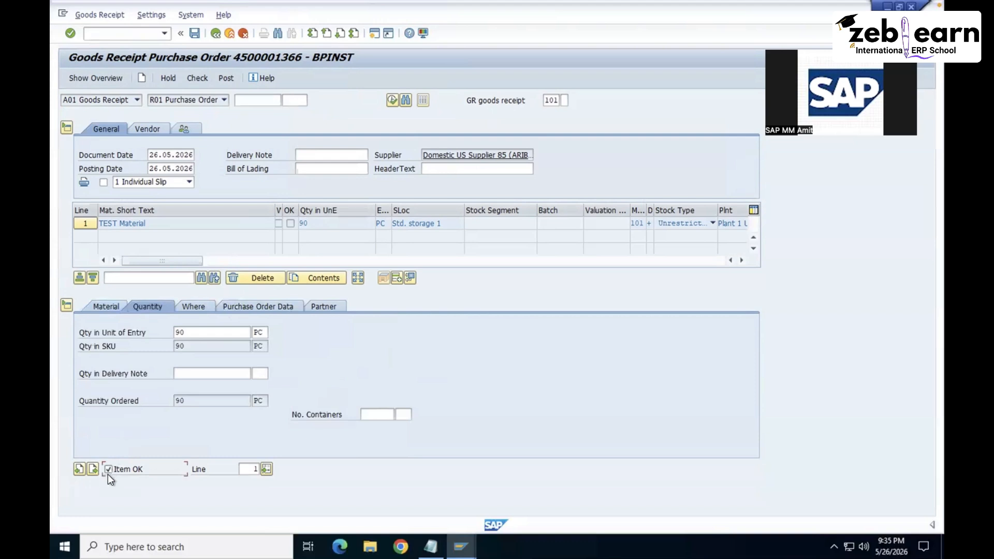
{"action": "left_click", "coordinate": [195, 77]}
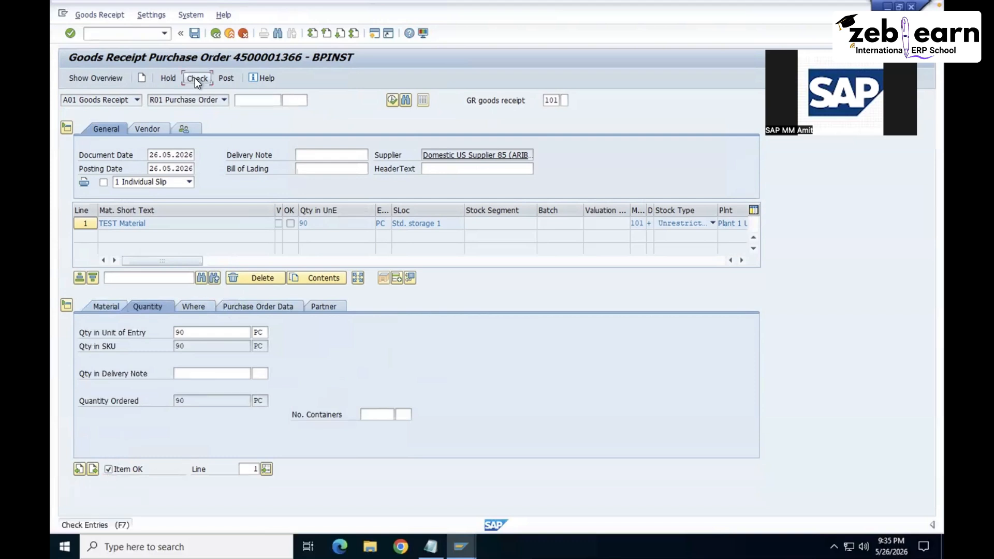
{"action": "left_click", "coordinate": [228, 78]}
Redisplay the purchase order in ME23N and examine its delivery schedule following the goods receipt.
{"action": "left_click", "coordinate": [215, 34]}
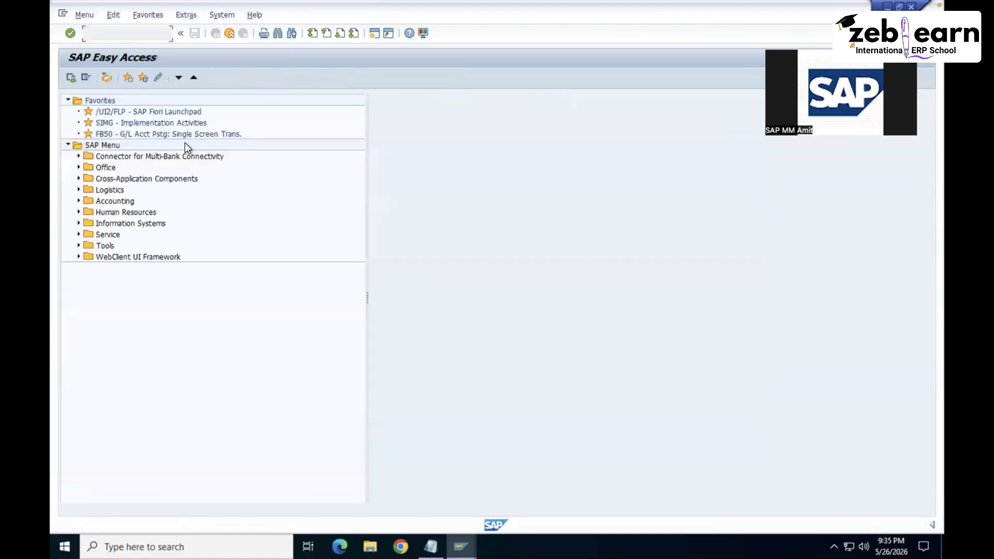
{"action": "type", "text": "me23n"}
{"action": "key", "text": "Return"}
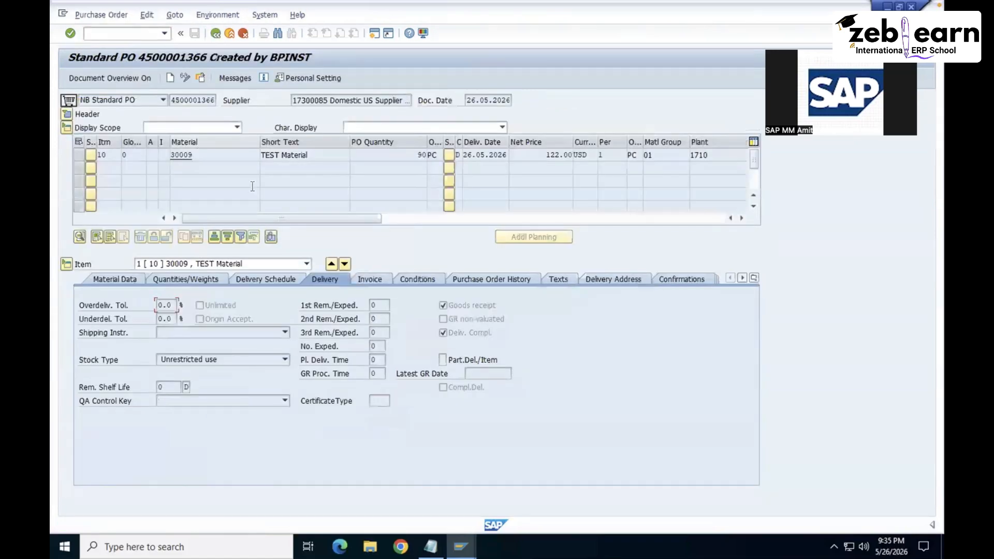
{"action": "left_click", "coordinate": [254, 278]}
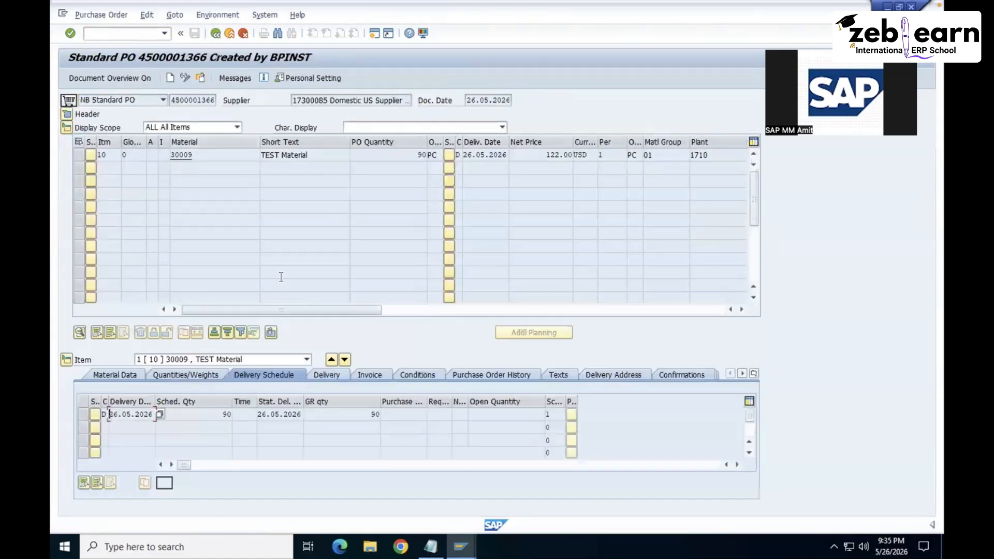
Compare the scheduled, received and open quantities in the item's delivery schedule, and inspect the Deliv. Compl. indicator in its Delivery data.
{"action": "left_click", "coordinate": [216, 416]}
{"action": "left_click", "coordinate": [326, 401]}
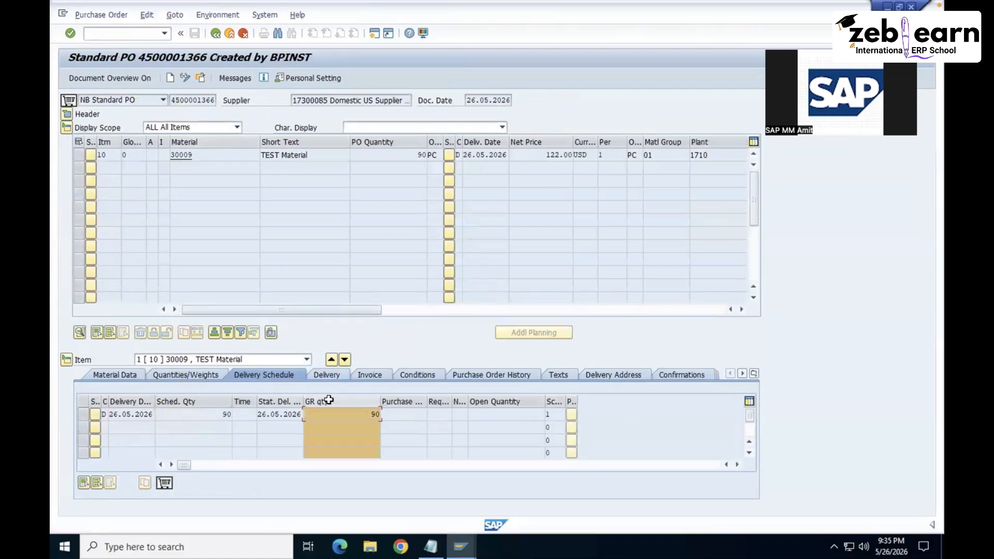
{"action": "left_click", "coordinate": [370, 414]}
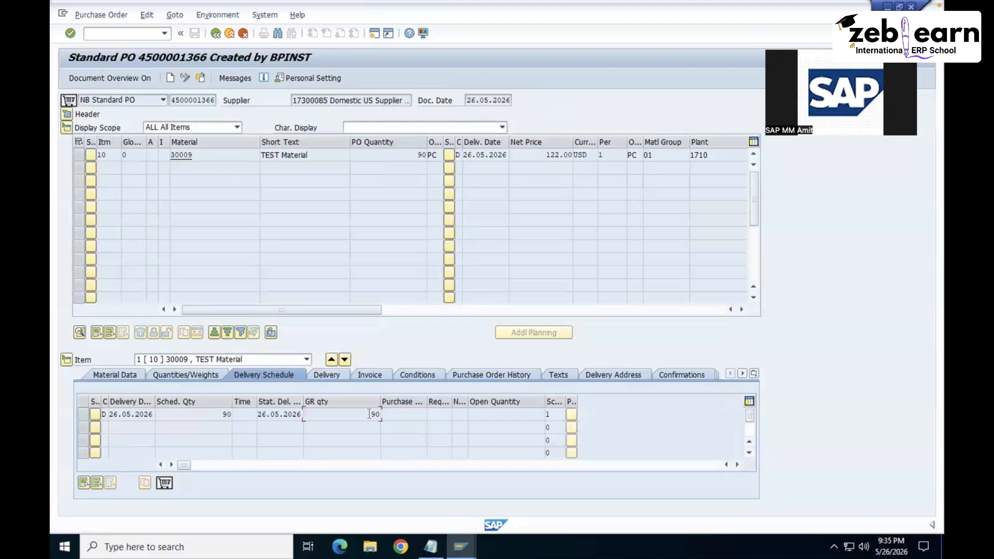
{"action": "left_click", "coordinate": [514, 415]}
{"action": "left_click", "coordinate": [328, 377]}
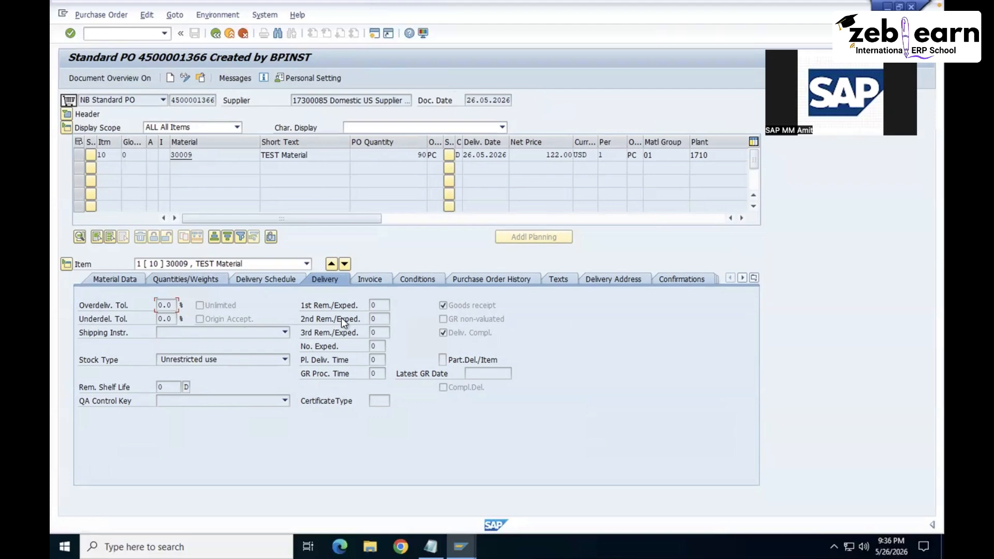
{"action": "double_click", "coordinate": [422, 155]}
{"action": "left_click", "coordinate": [216, 33]}
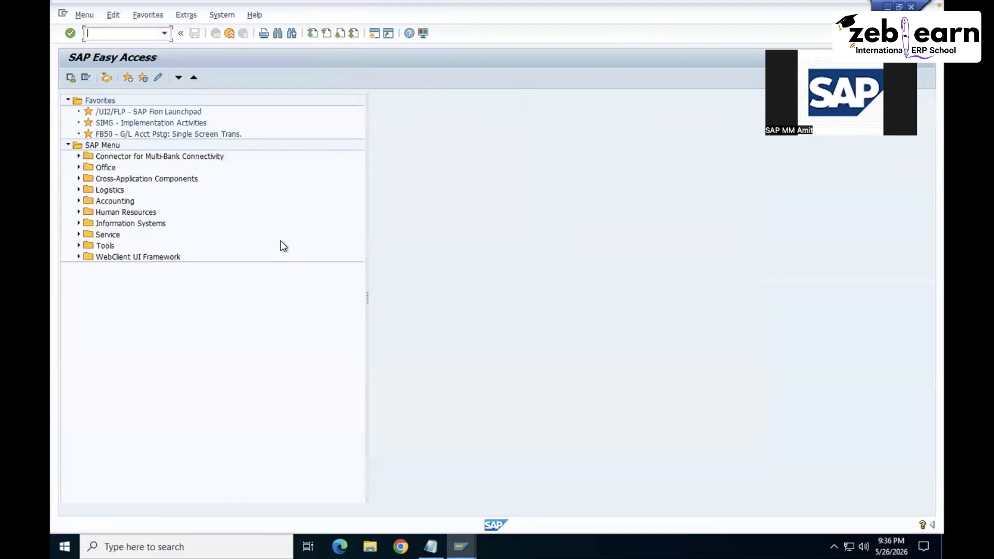
Start a purchase order in ME21N for the previously used domestic US supplier, with purchasing group 001.
{"action": "type", "text": "ME21N"}
{"action": "key", "text": "Return"}
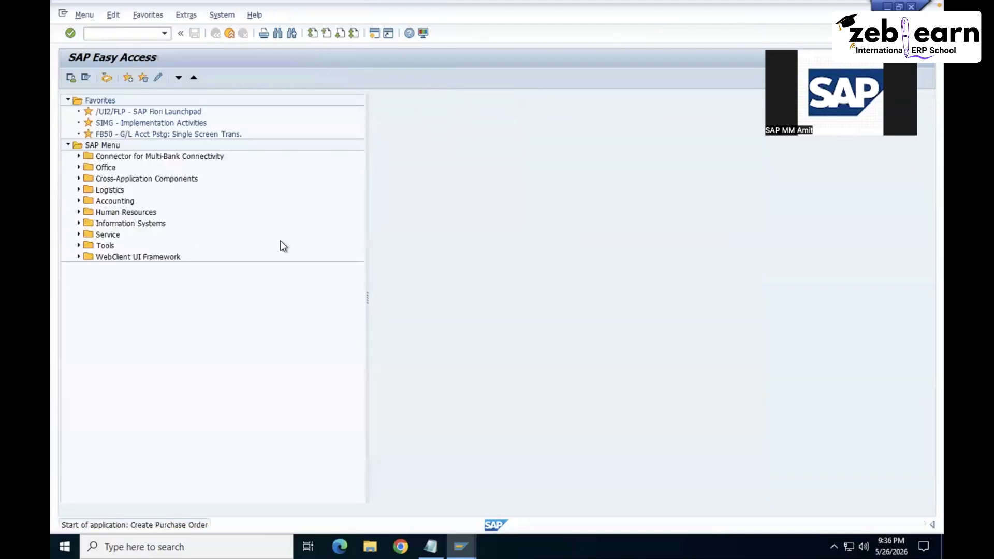
{"action": "left_click", "coordinate": [338, 100]}
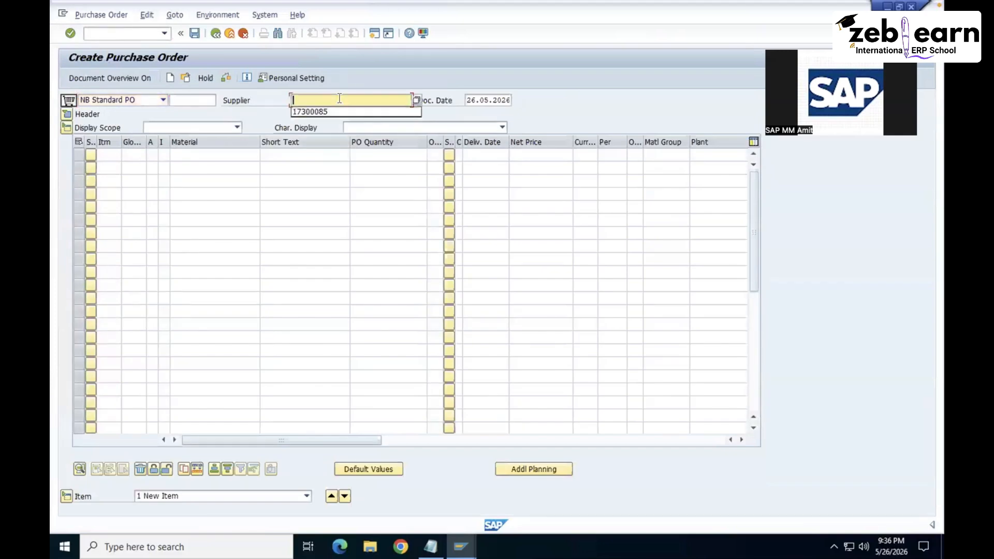
{"action": "key", "text": "Down"}
{"action": "key", "text": "Return"}
{"action": "key", "text": "Return"}
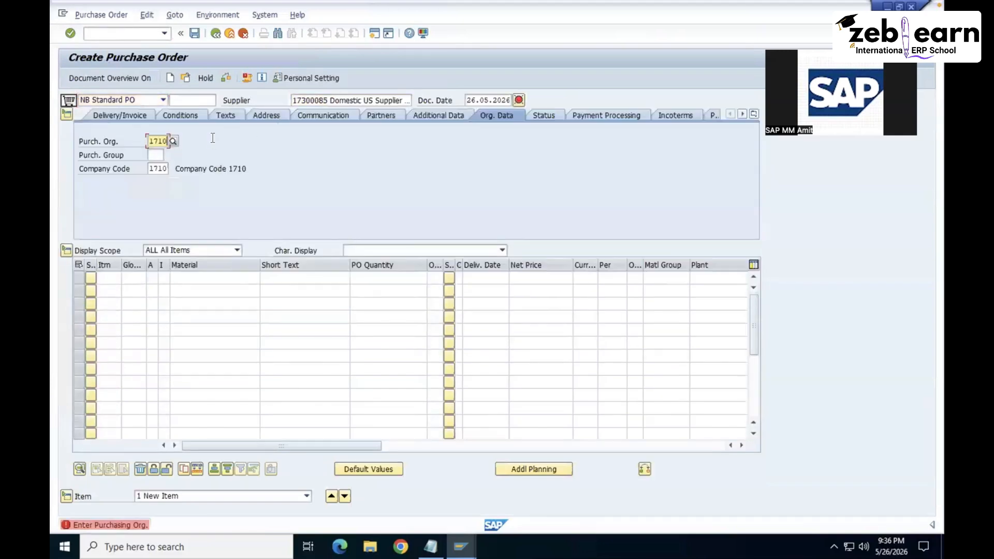
{"action": "type", "text": "001"}
{"action": "key", "text": "Return"}
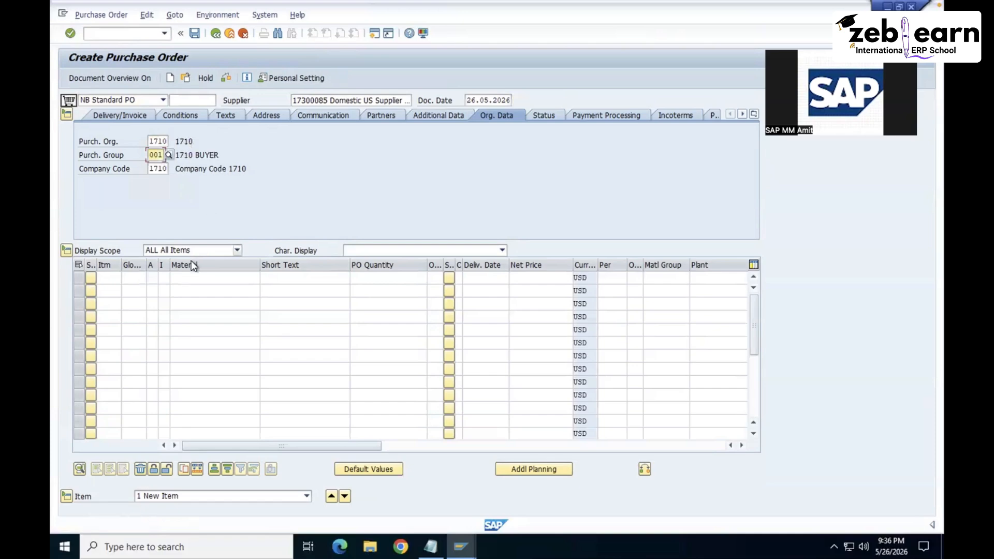
Enter material 30009 in the first item row with a PO quantity of 75 and a net price of 122.
{"action": "left_click", "coordinate": [191, 277]}
{"action": "type", "text": "30001"}
{"action": "key", "text": "Tab"}
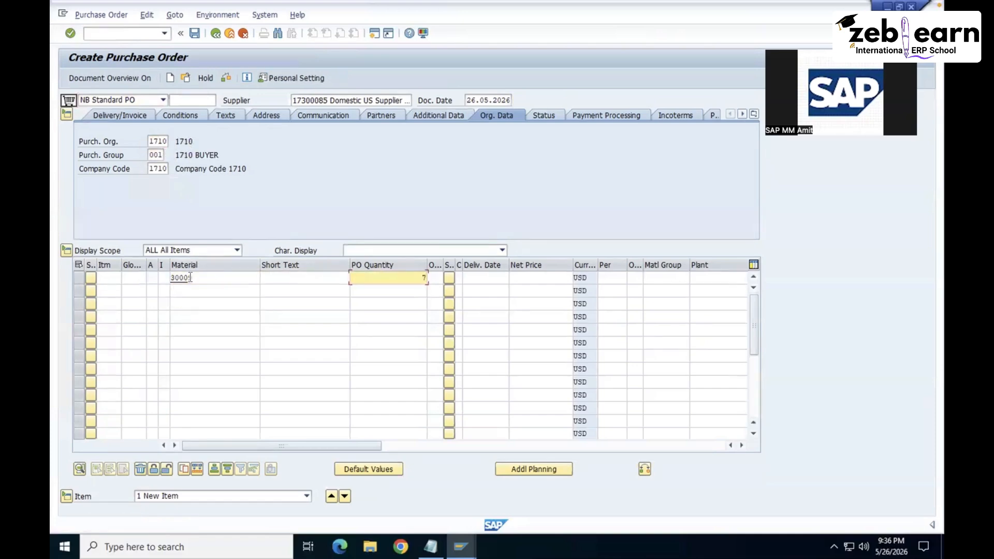
{"action": "type", "text": "75"}
{"action": "key", "text": "Tab"}
{"action": "key", "text": "Tab"}
{"action": "key", "text": "Tab"}
{"action": "type", "text": "122"}
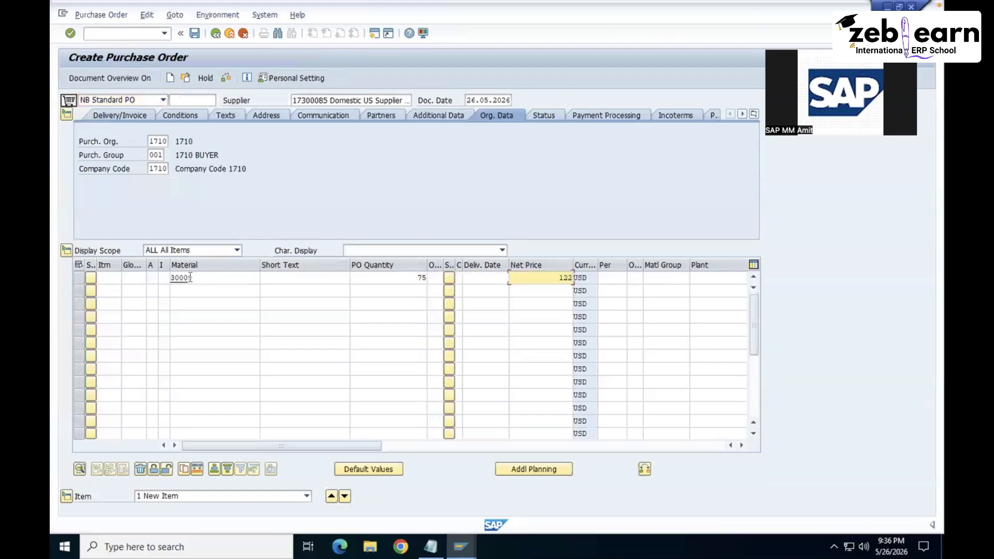
Set the item's plant to 1710 and storage location to 171A, and save the purchase order.
{"action": "key", "text": "Tab"}
{"action": "key", "text": "Tab"}
{"action": "key", "text": "Tab"}
{"action": "key", "text": "Tab"}
{"action": "type", "text": "1710"}
{"action": "key", "text": "Tab"}
{"action": "key", "text": "Return"}
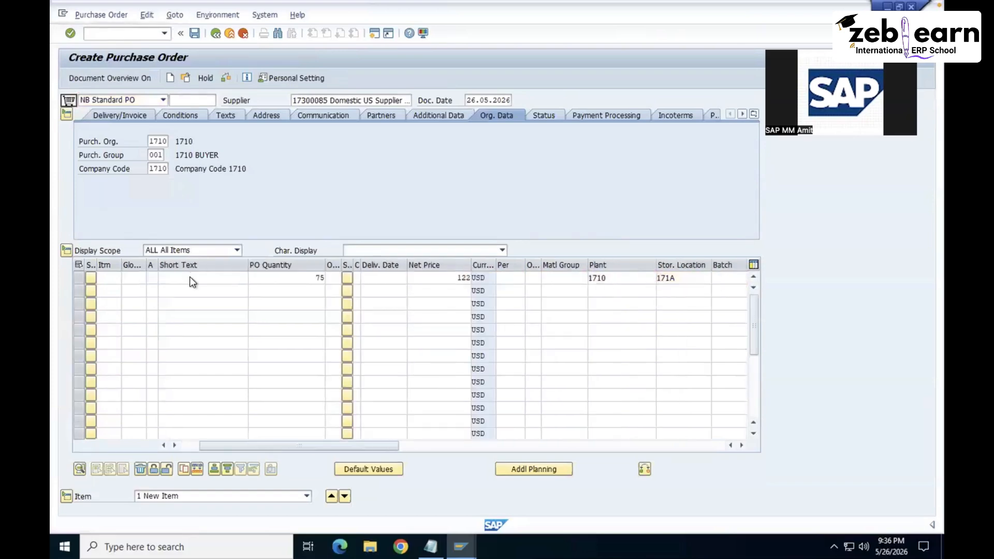
{"action": "key", "text": "Return"}
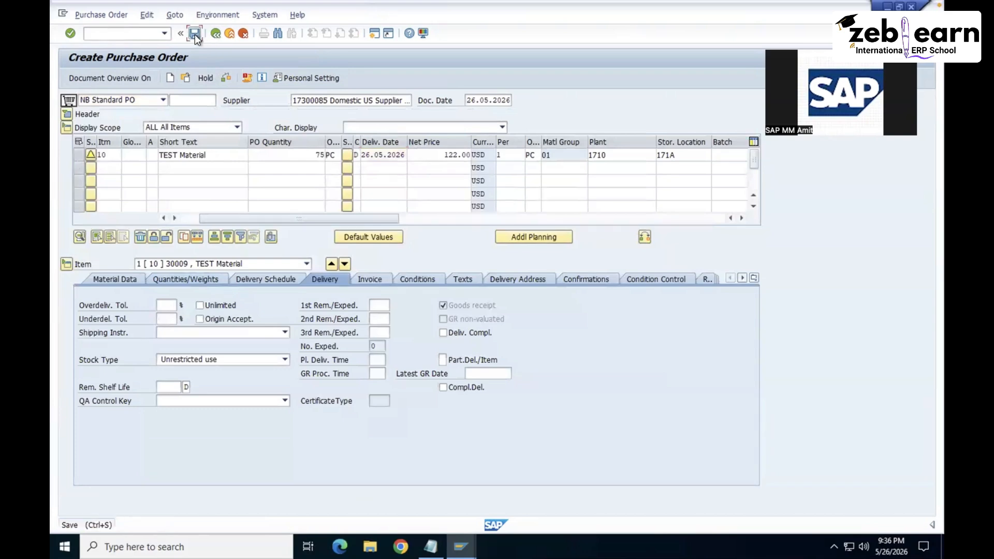
{"action": "left_click", "coordinate": [195, 33]}
{"action": "key", "text": "F3"}
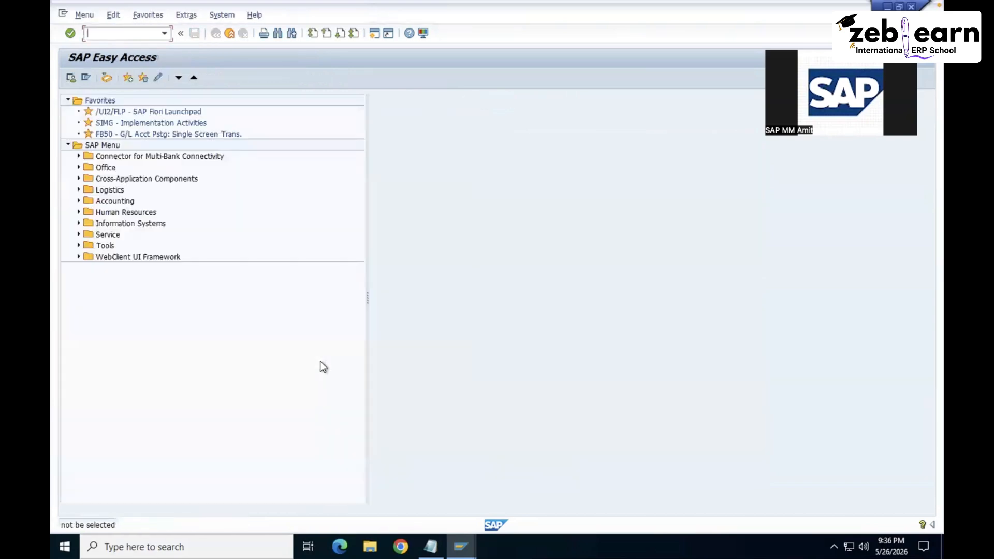
Display the new purchase order in ME23N and compare the ordered and open quantities in its delivery schedule.
{"action": "type", "text": "me23n"}
{"action": "key", "text": "Return"}
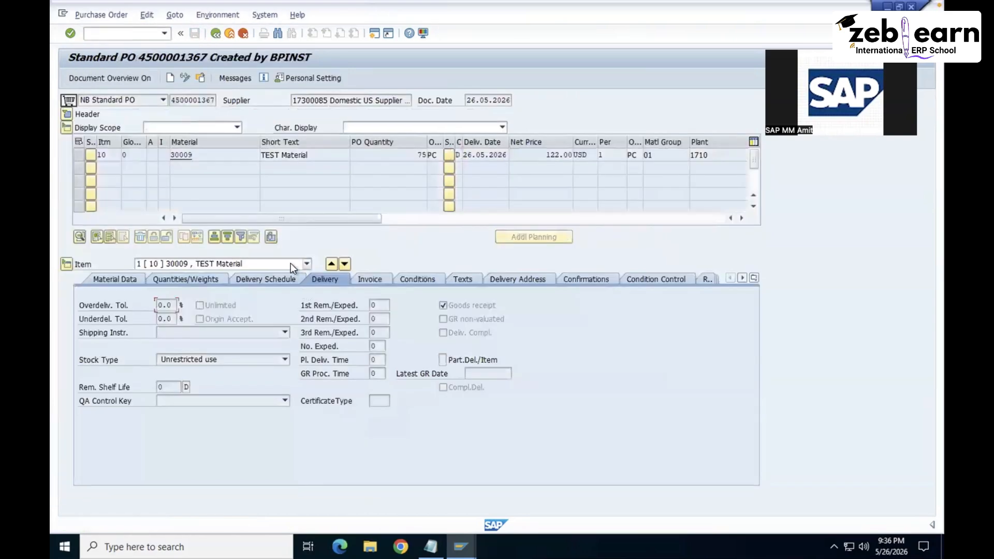
{"action": "left_click", "coordinate": [272, 279]}
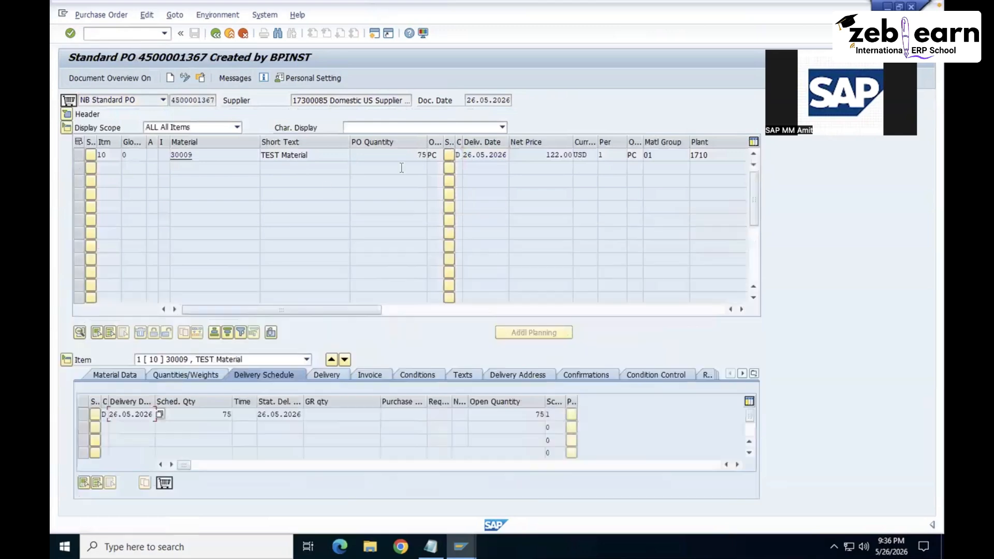
{"action": "left_click", "coordinate": [410, 155]}
{"action": "left_click", "coordinate": [539, 414]}
{"action": "double_click", "coordinate": [540, 414]}
{"action": "left_click", "coordinate": [215, 33]}
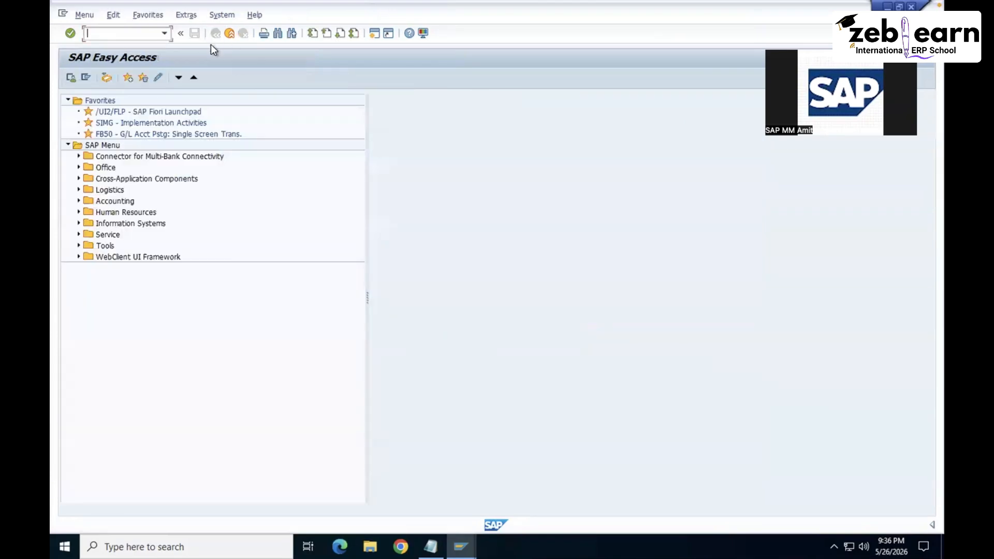
{"action": "key", "text": "F3"}
{"action": "key", "text": "F3"}
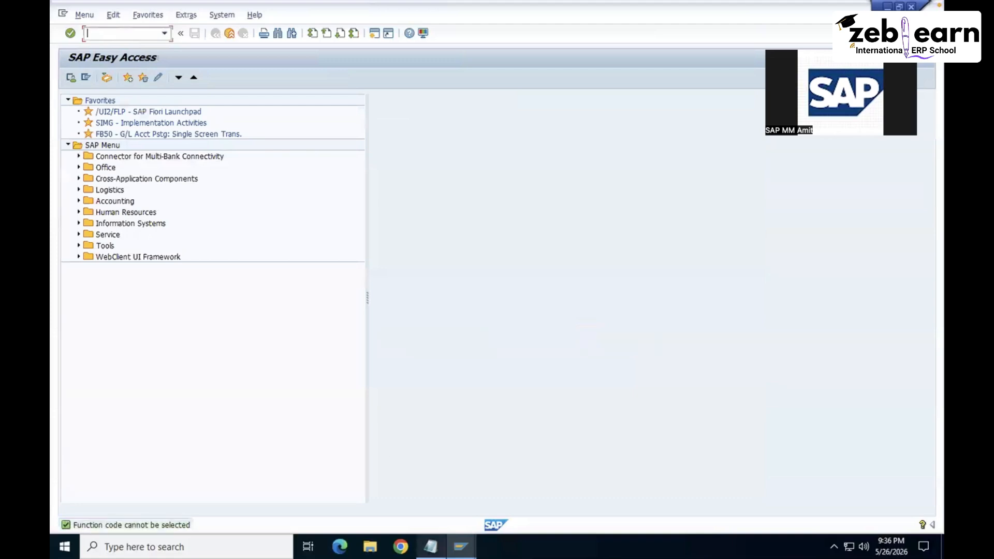
Switch to Notepad and add the lines "ORD - 75" and "40 - delivered" below the material note.
{"action": "key", "text": "alt+Tab"}
{"action": "key", "text": "Return"}
{"action": "key", "text": "Return"}
{"action": "type", "text": "Q"}
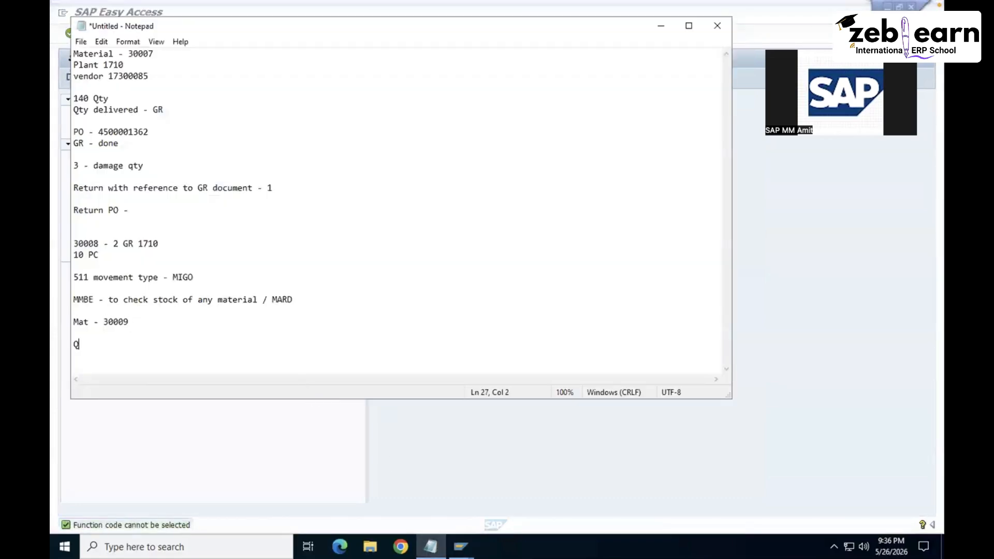
{"action": "type", "text": "RD -"}
{"action": "key", "text": "BackSpace"}
{"action": "key", "text": "BackSpace"}
{"action": "key", "text": "BackSpace"}
{"action": "key", "text": "BackSpace"}
{"action": "key", "text": "BackSpace"}
{"action": "type", "text": "ORD - 75"}
{"action": "key", "text": "Return"}
{"action": "type", "text": "40 - delivered"}
{"action": "key", "text": "Return"}
{"action": "key", "text": "Return"}
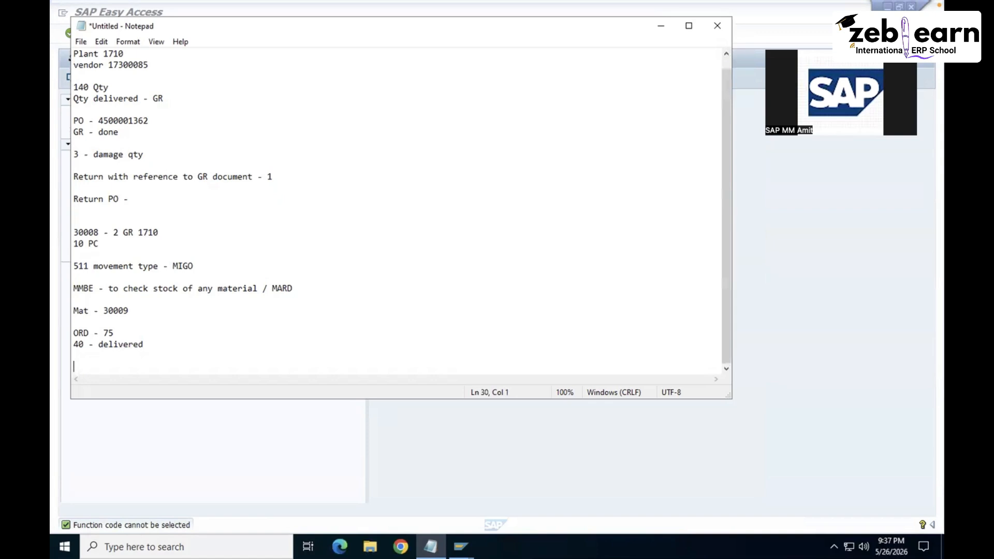
Return to SAP, start MIGO and load the newly created purchase order for a goods receipt with movement type 101.
{"action": "key", "text": "alt+Tab"}
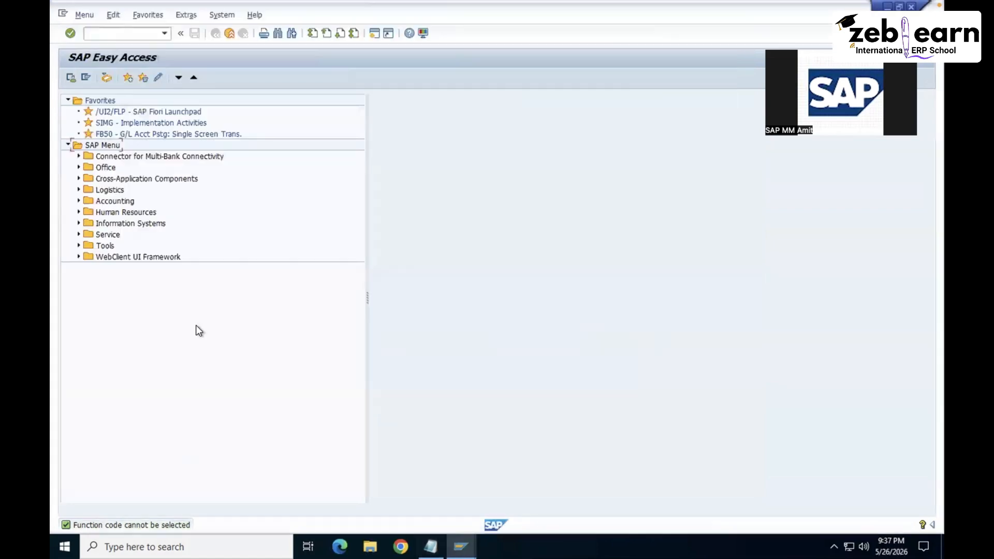
{"action": "type", "text": "migo"}
{"action": "key", "text": "Return"}
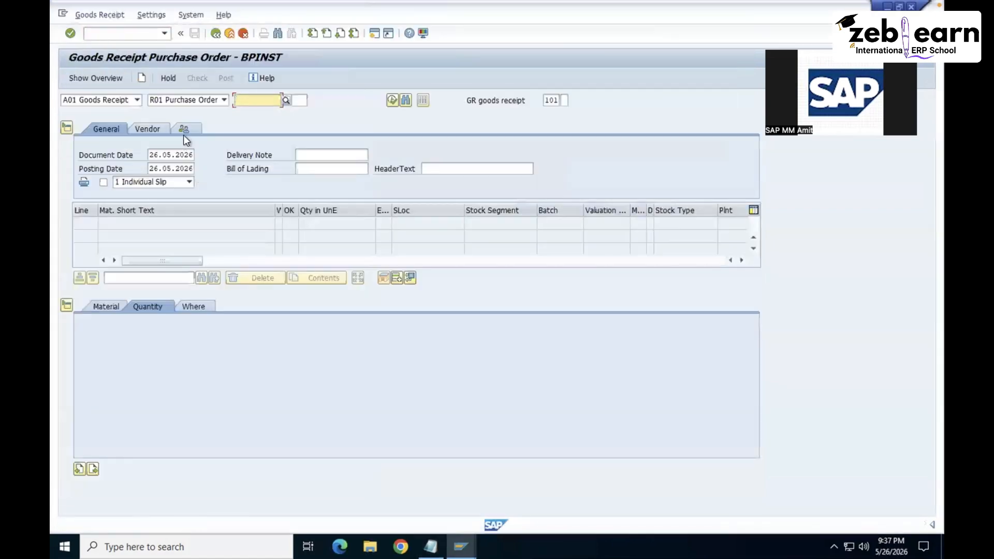
{"action": "left_click", "coordinate": [268, 101]}
{"action": "key", "text": "Down"}
{"action": "key", "text": "Return"}
{"action": "key", "text": "Return"}
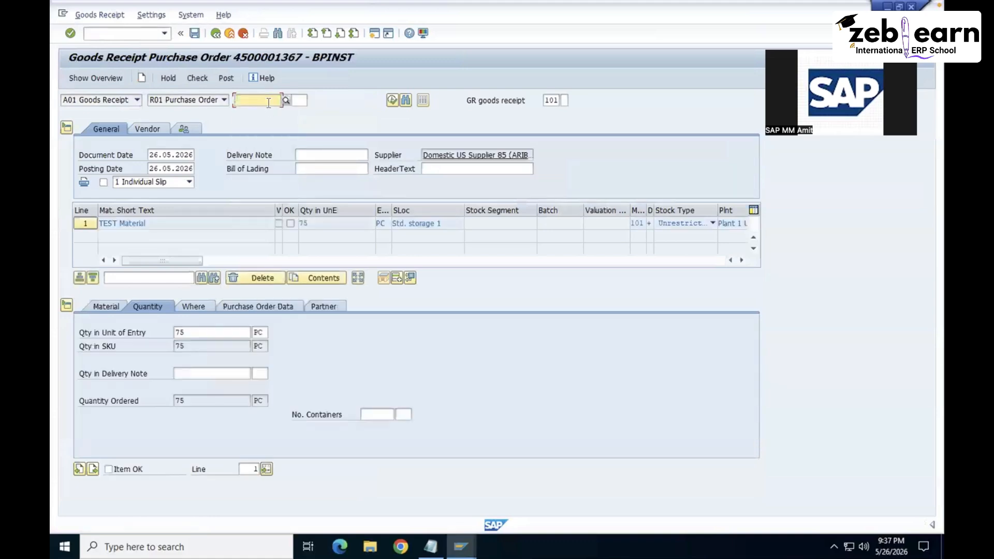
Set the item's quantity in unit of entry to 40 PC and mark the item as OK.
{"action": "left_click", "coordinate": [193, 332]}
{"action": "key", "text": "BackSpace"}
{"action": "key", "text": "BackSpace"}
{"action": "type", "text": "40"}
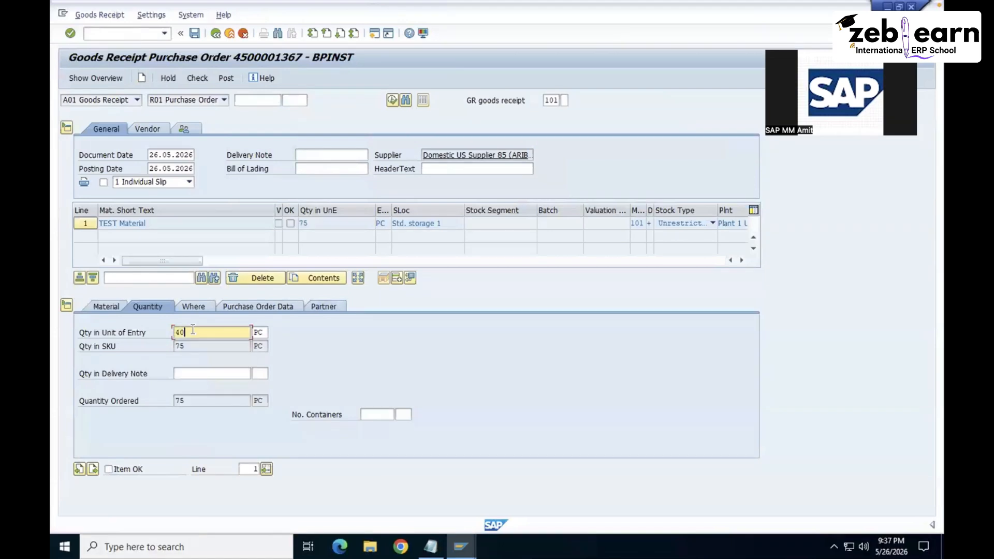
{"action": "key", "text": "Return"}
{"action": "left_click", "coordinate": [108, 469]}
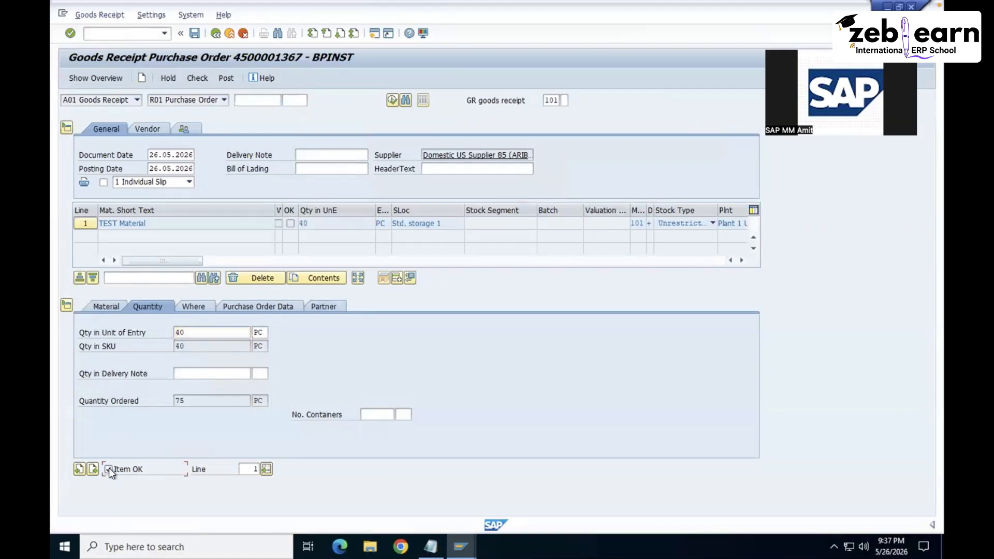
Check the partial goods receipt, review and accept the message log, and post the receipt.
{"action": "left_click", "coordinate": [201, 80]}
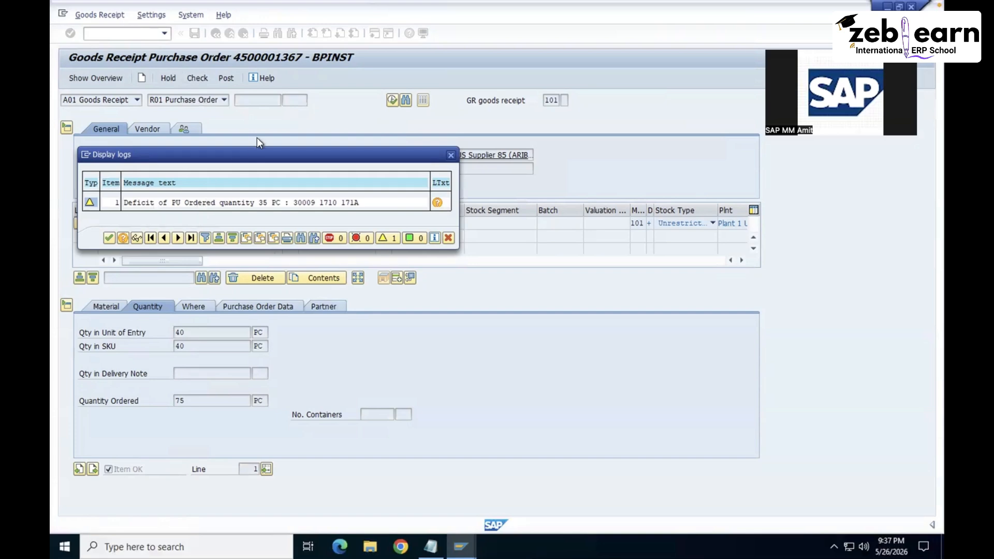
{"action": "left_click_drag", "start_coordinate": [251, 154], "coordinate": [489, 109]}
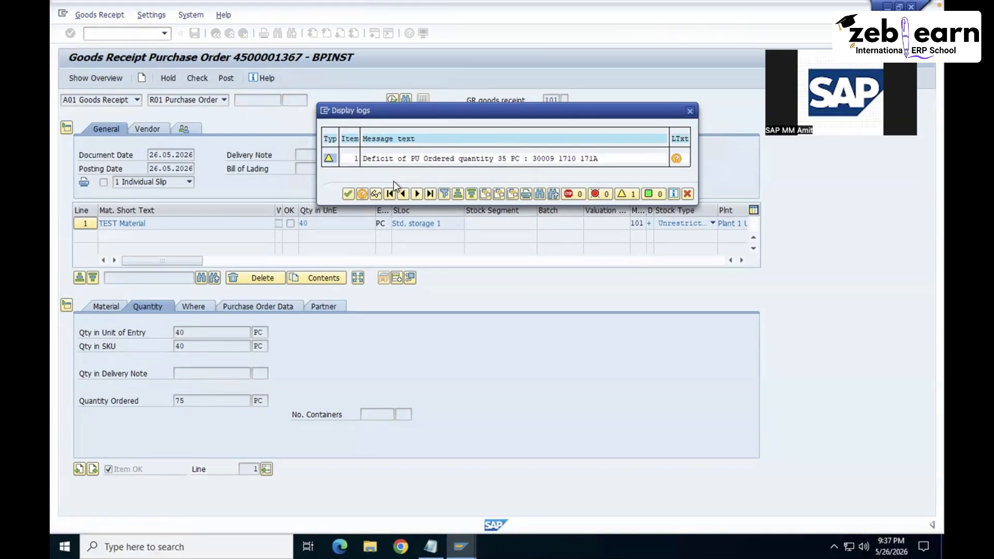
{"action": "left_click", "coordinate": [347, 195]}
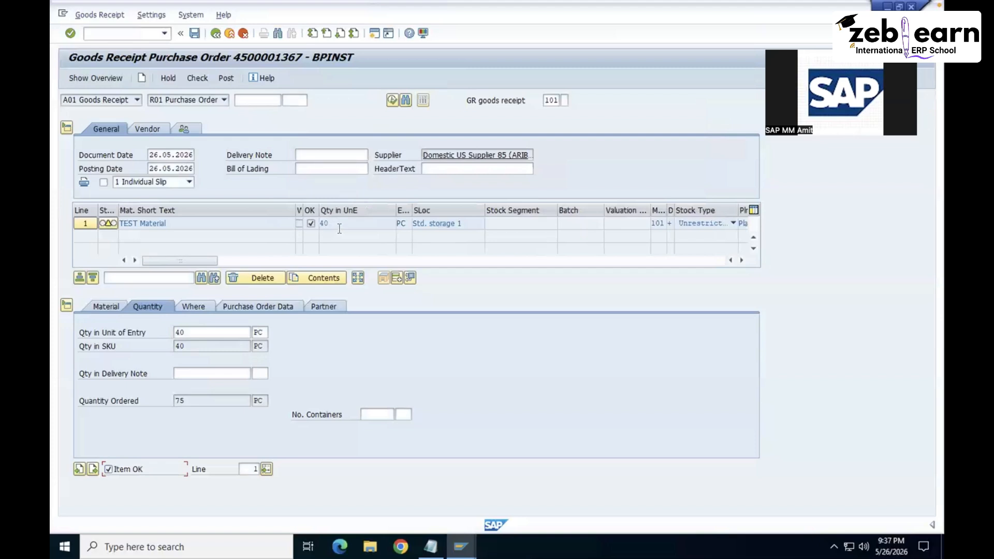
{"action": "left_click", "coordinate": [187, 332]}
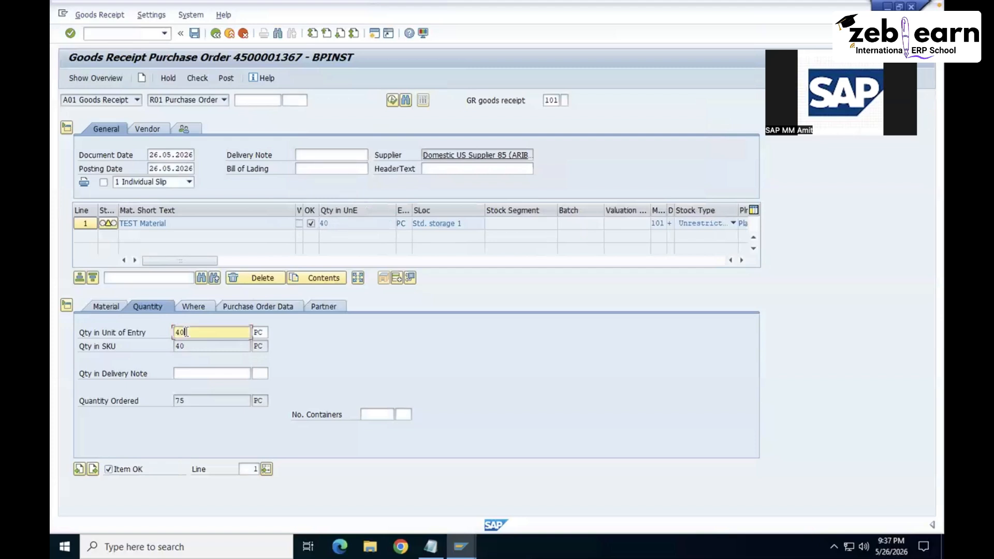
{"action": "left_click", "coordinate": [197, 76]}
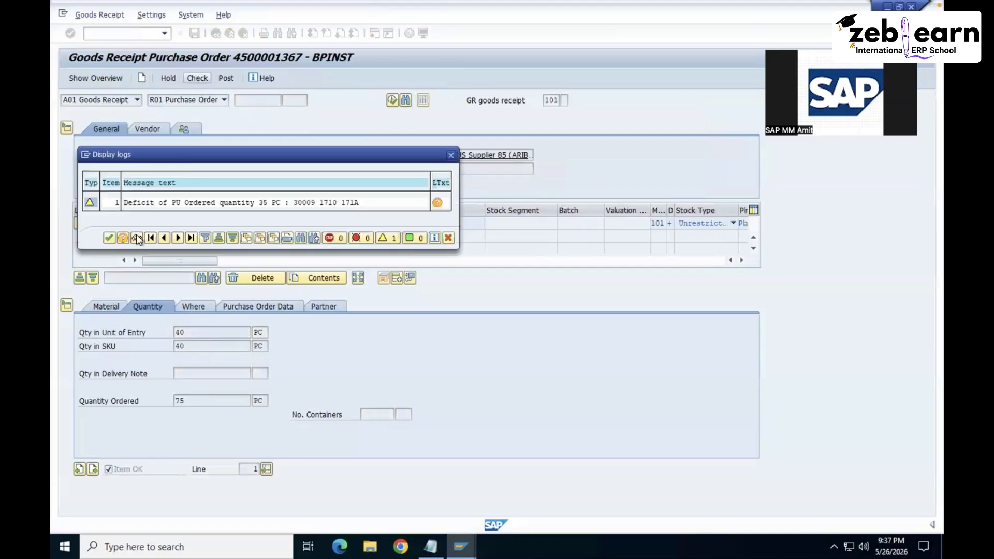
{"action": "left_click", "coordinate": [109, 237]}
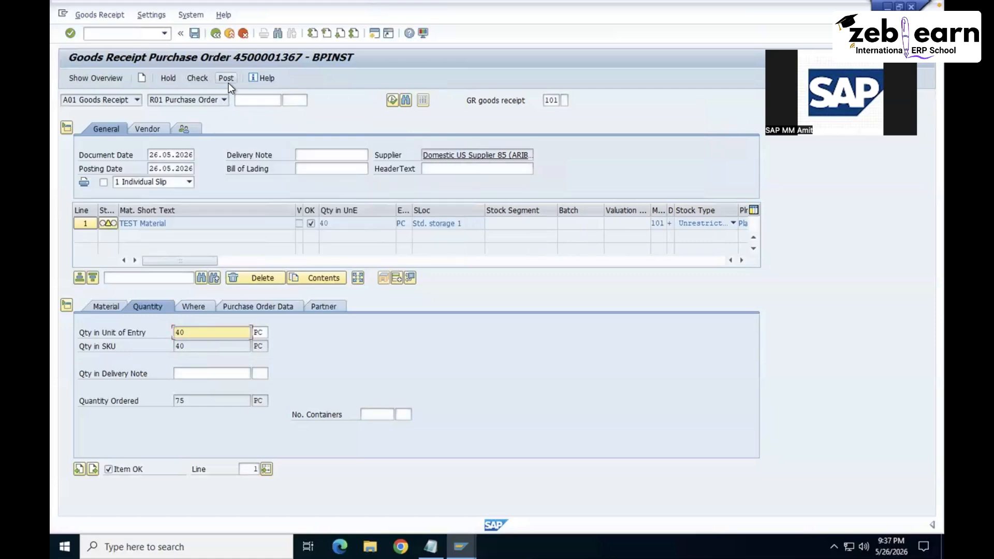
{"action": "left_click", "coordinate": [229, 82]}
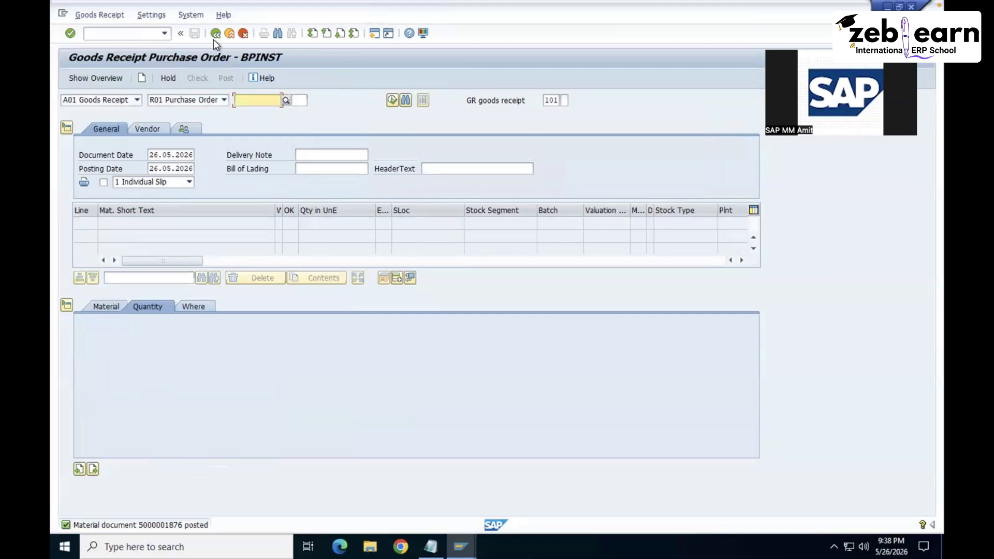
{"action": "left_click", "coordinate": [179, 225]}
{"action": "left_click", "coordinate": [229, 33]}
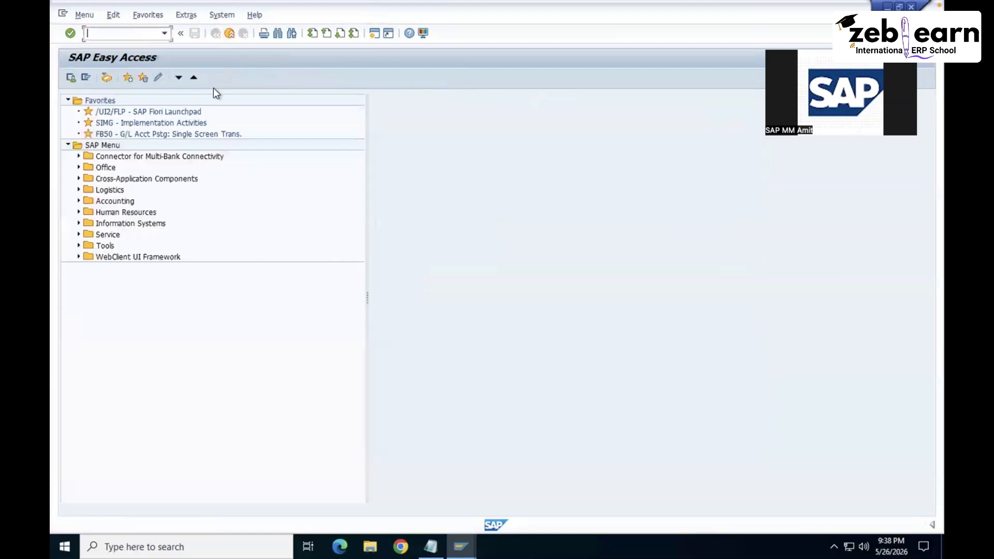
Redisplay the partially received purchase order in ME23N and examine its delivery schedule quantities and Delivery Completed indicator.
{"action": "type", "text": "me23"}
{"action": "key", "text": "Return"}
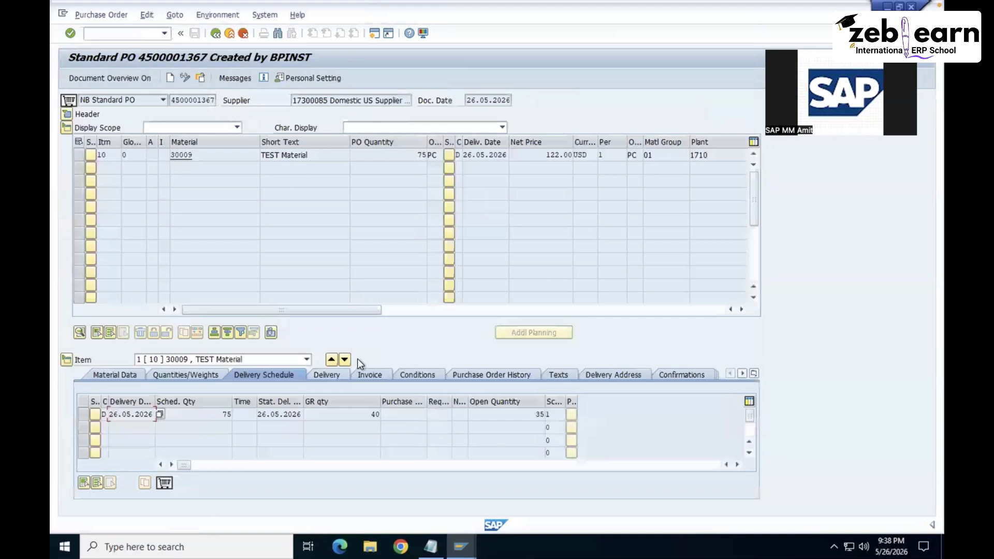
{"action": "left_click", "coordinate": [224, 414]}
{"action": "left_click", "coordinate": [336, 415]}
{"action": "left_click", "coordinate": [327, 374]}
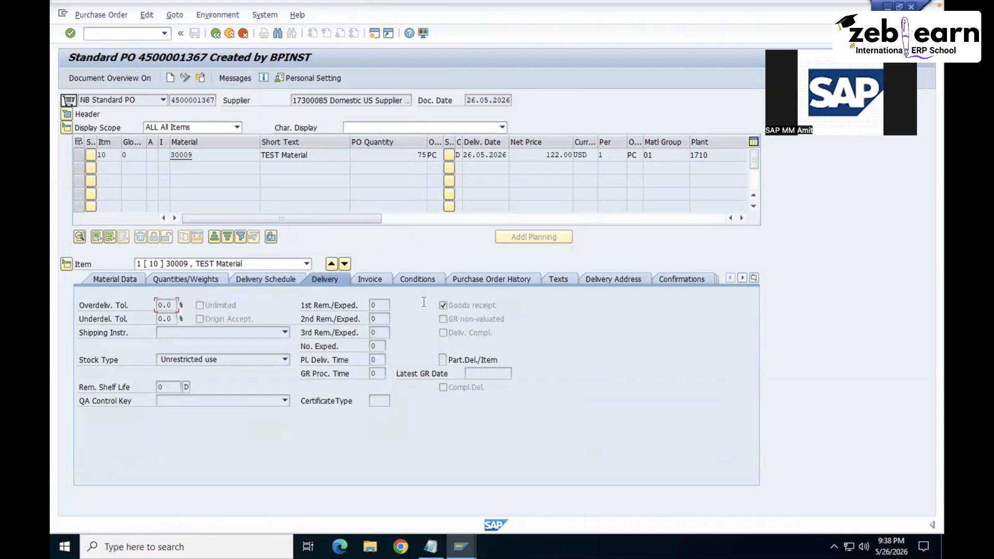
{"action": "left_click", "coordinate": [266, 280]}
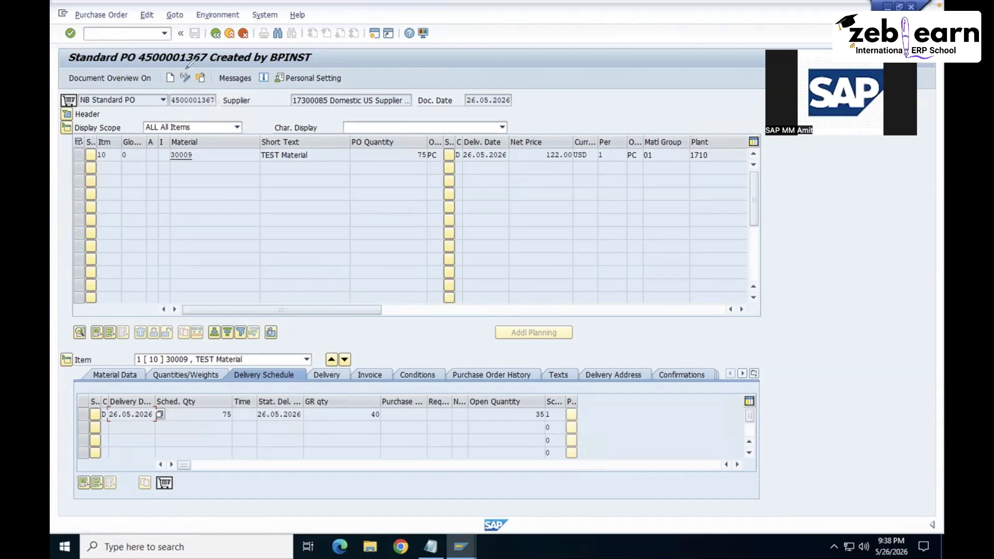
Open the partially received purchase order in ME22N, set the item's Delivery Completed indicator and save the order.
{"action": "mouse_move", "coordinate": [190, 67]}
{"action": "left_mouse_down"}
{"action": "mouse_move", "coordinate": [177, 78]}
{"action": "mouse_move", "coordinate": [188, 89]}
{"action": "mouse_move", "coordinate": [197, 68]}
{"action": "mouse_move", "coordinate": [182, 66]}
{"action": "left_mouse_up"}
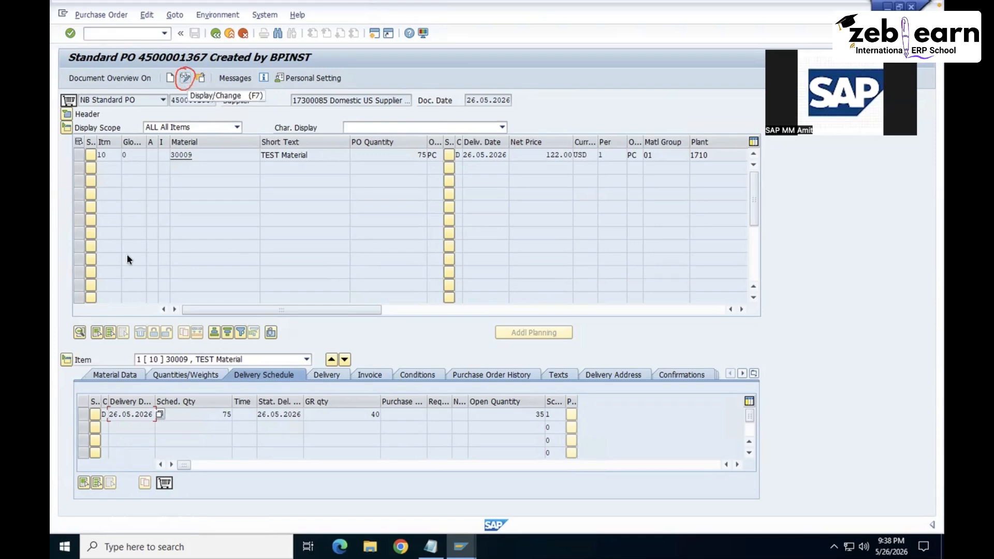
{"action": "left_click", "coordinate": [215, 33]}
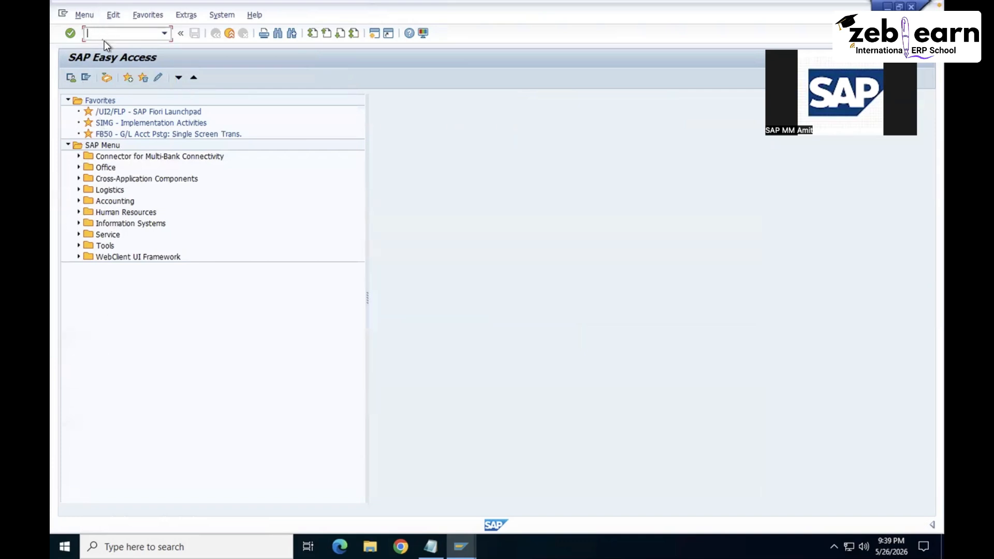
{"action": "type", "text": "ME22N"}
{"action": "key", "text": "Return"}
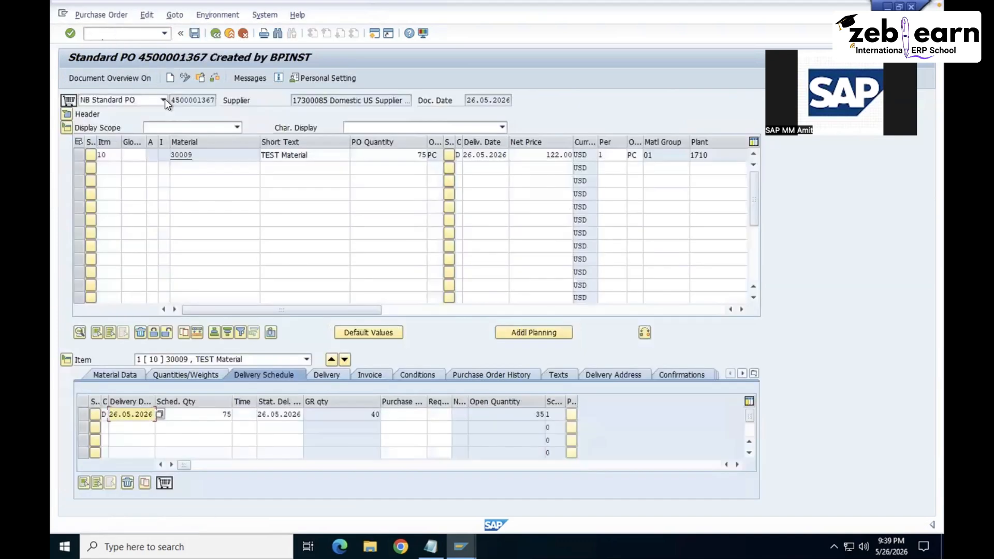
{"action": "left_click", "coordinate": [327, 375]}
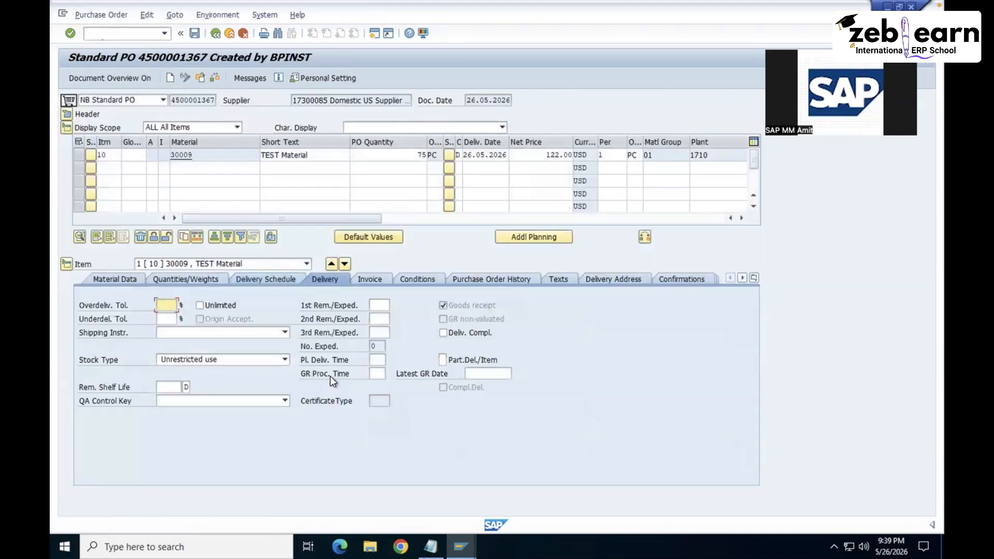
{"action": "left_click", "coordinate": [443, 333]}
{"action": "left_click", "coordinate": [192, 34]}
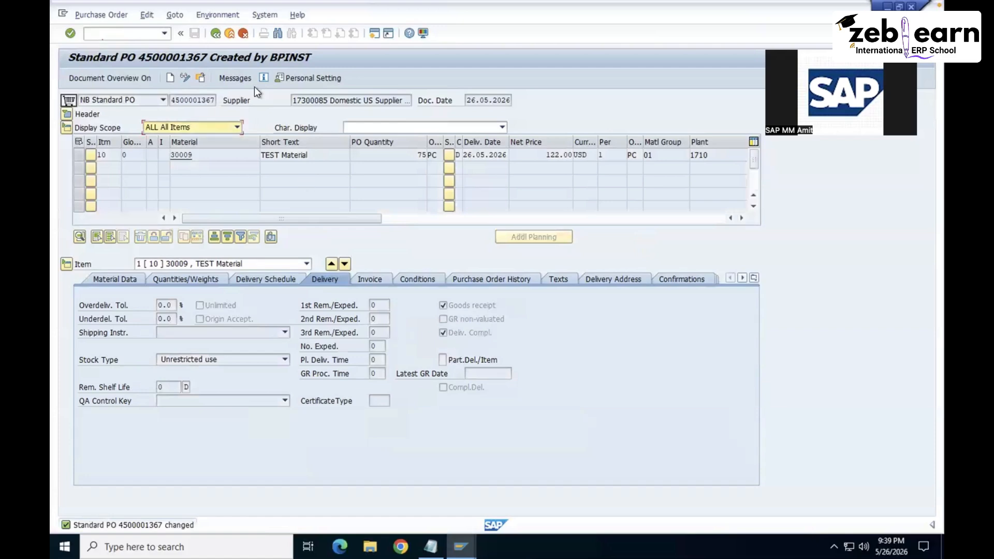
Redisplay the changed purchase order in ME23N and compare its schedule line's open quantity with the Delivery Completed indicator.
{"action": "left_click", "coordinate": [215, 33]}
{"action": "type", "text": "me23n"}
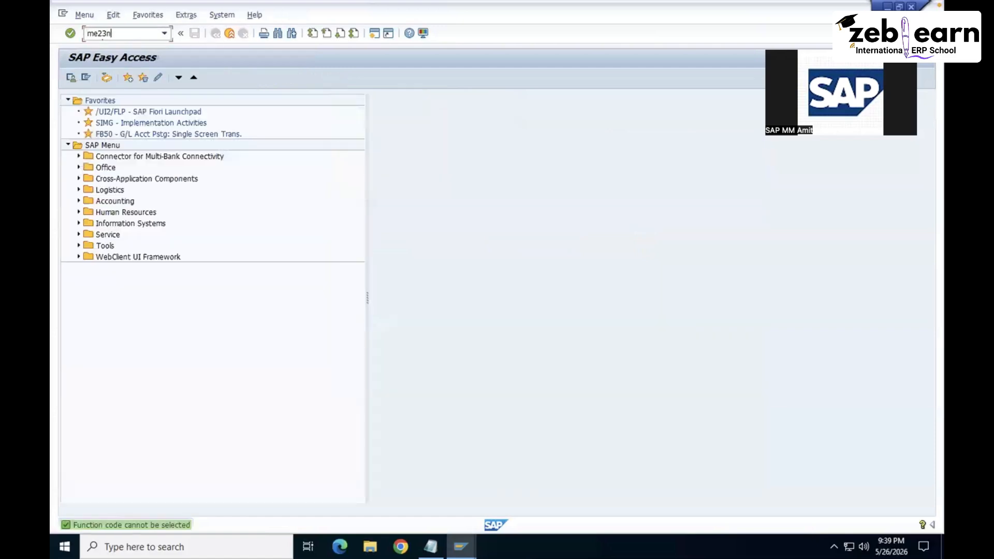
{"action": "key", "text": "Return"}
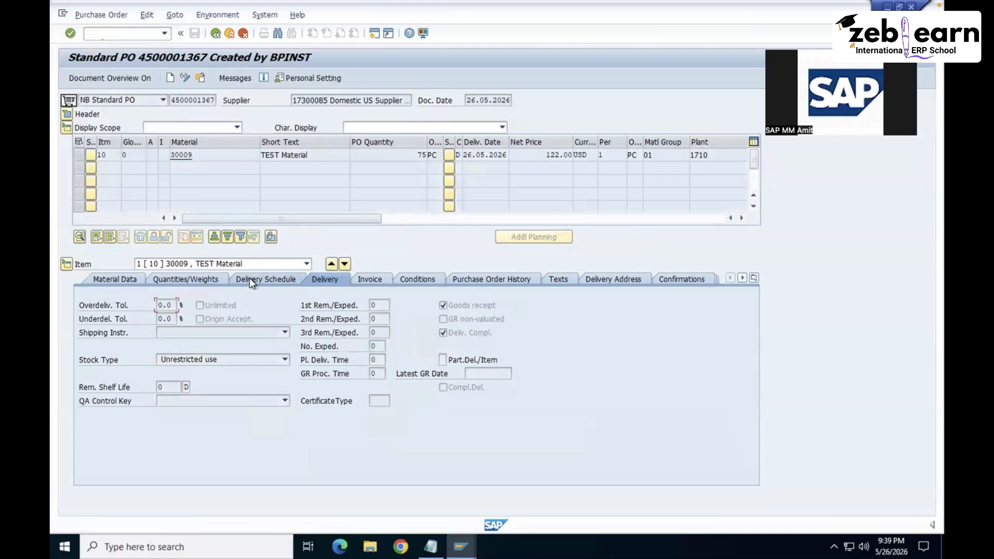
{"action": "left_click", "coordinate": [252, 279]}
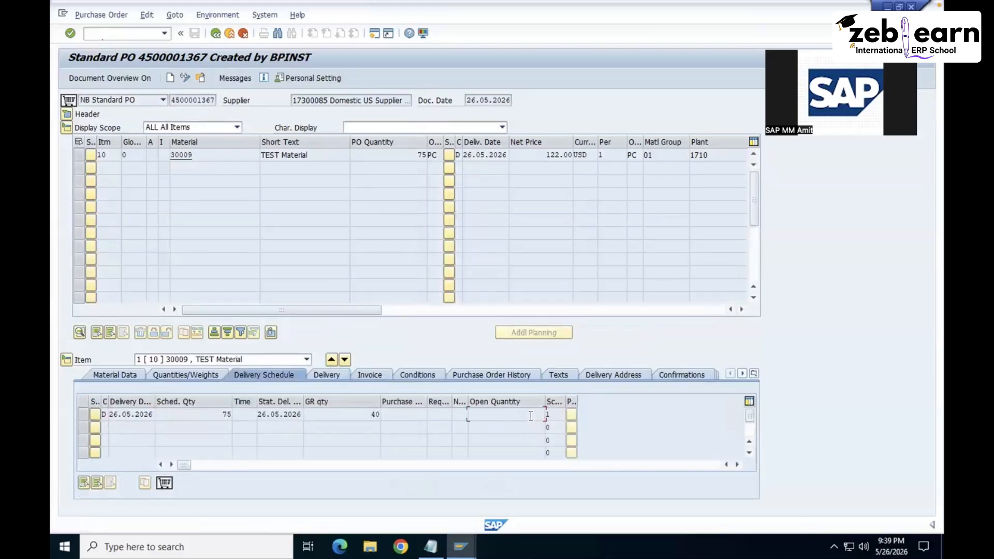
{"action": "left_click", "coordinate": [330, 376]}
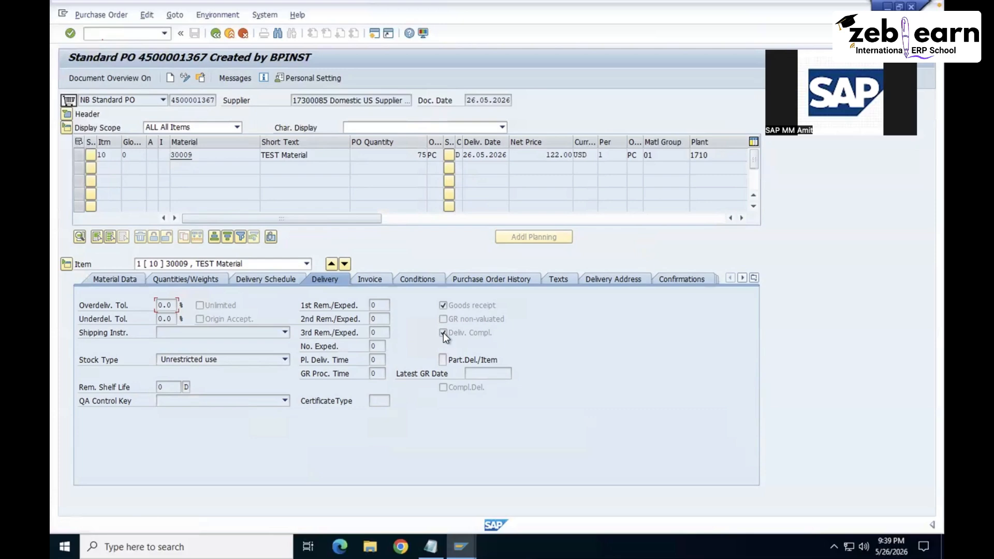
{"action": "left_click", "coordinate": [244, 278]}
{"action": "left_click", "coordinate": [517, 416]}
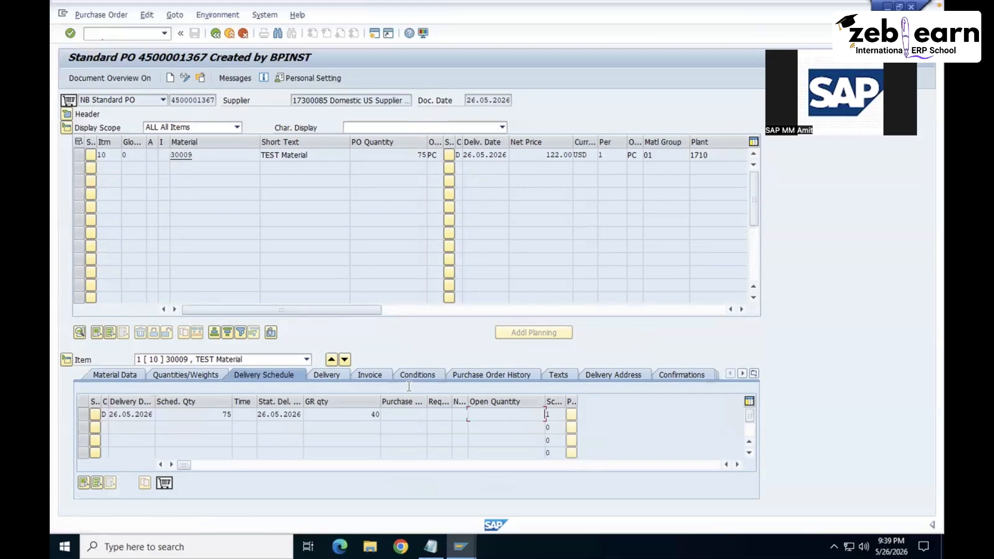
{"action": "left_click", "coordinate": [334, 374]}
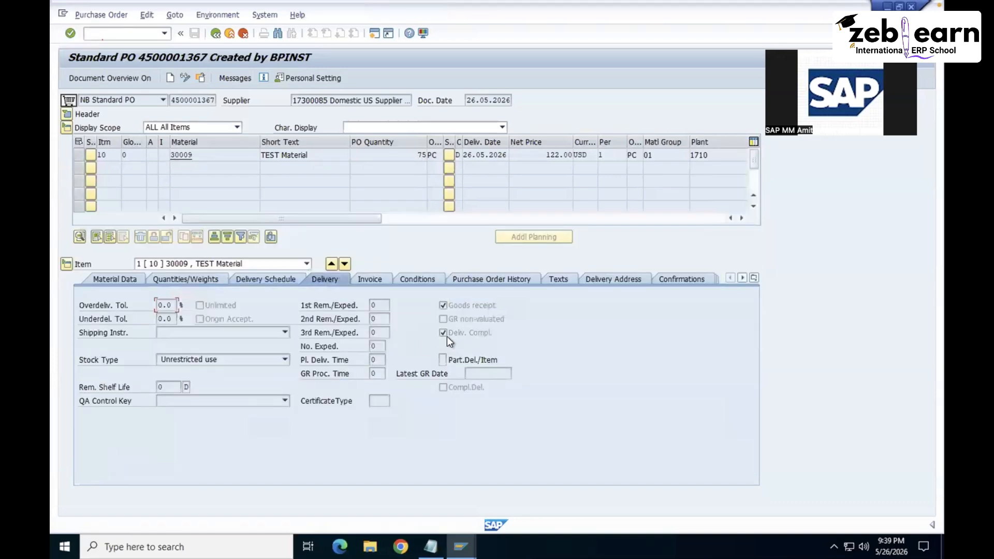
{"action": "left_click", "coordinate": [283, 280]}
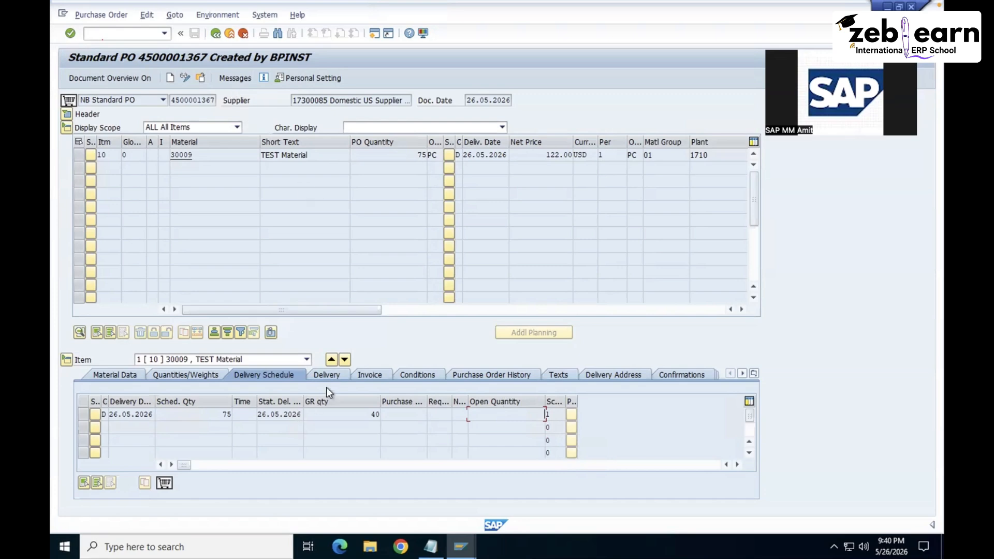
{"action": "left_click", "coordinate": [334, 375]}
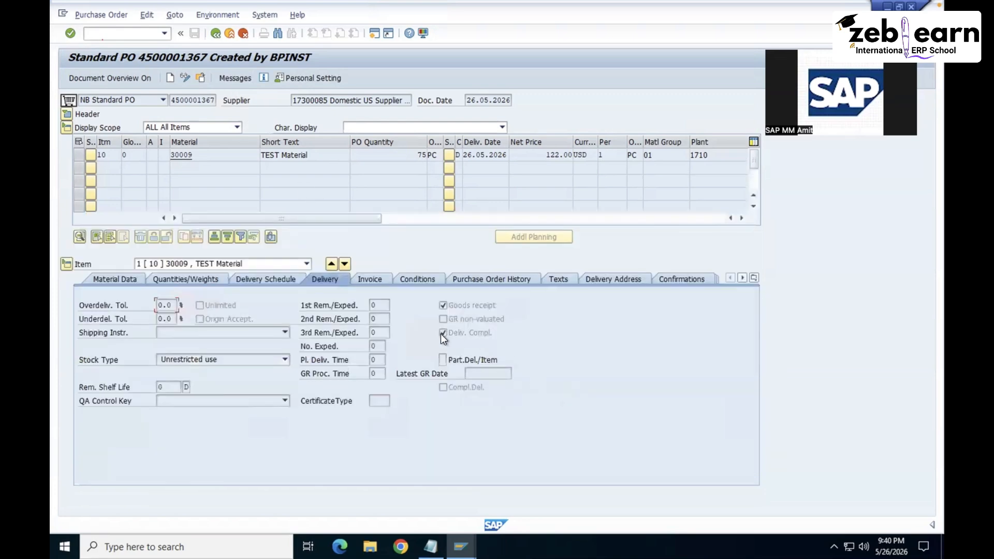
Start a new standard purchase order in ME21N for the Domestic US Supplier with purchasing organization 1710 and purchasing group 001.
{"action": "key", "text": "F3"}
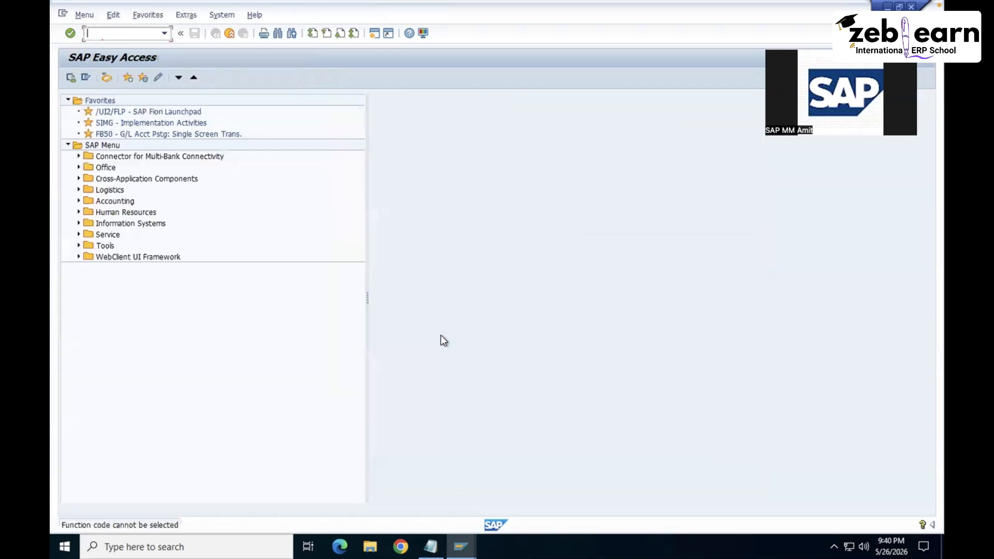
{"action": "type", "text": "me21n"}
{"action": "key", "text": "Return"}
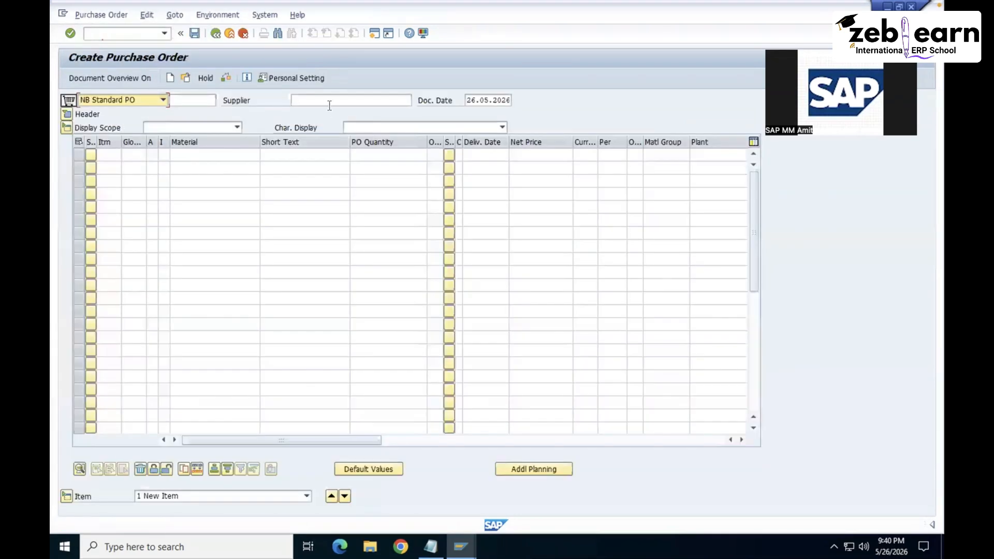
{"action": "left_click", "coordinate": [327, 101]}
{"action": "left_click", "coordinate": [328, 107]}
{"action": "key", "text": "Return"}
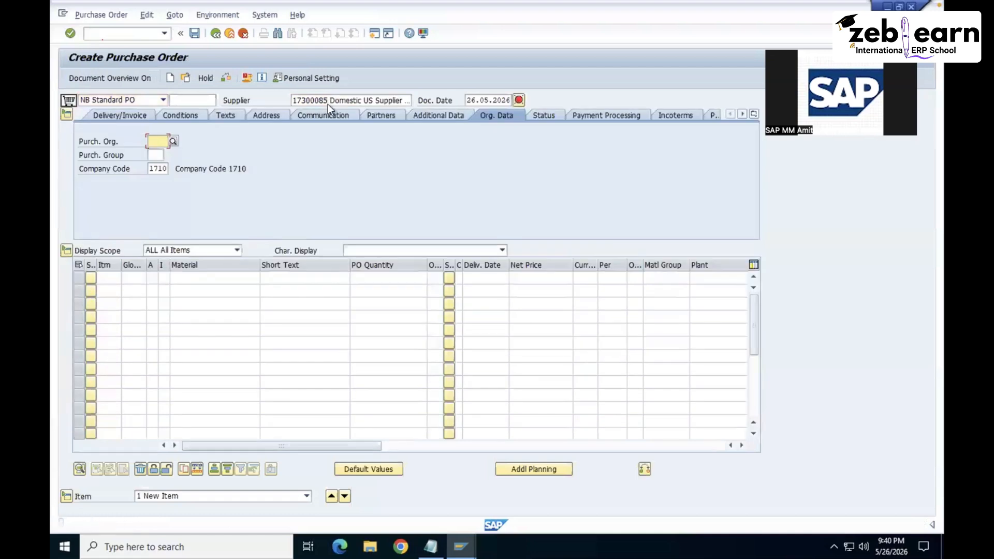
{"action": "type", "text": "001"}
{"action": "key", "text": "Return"}
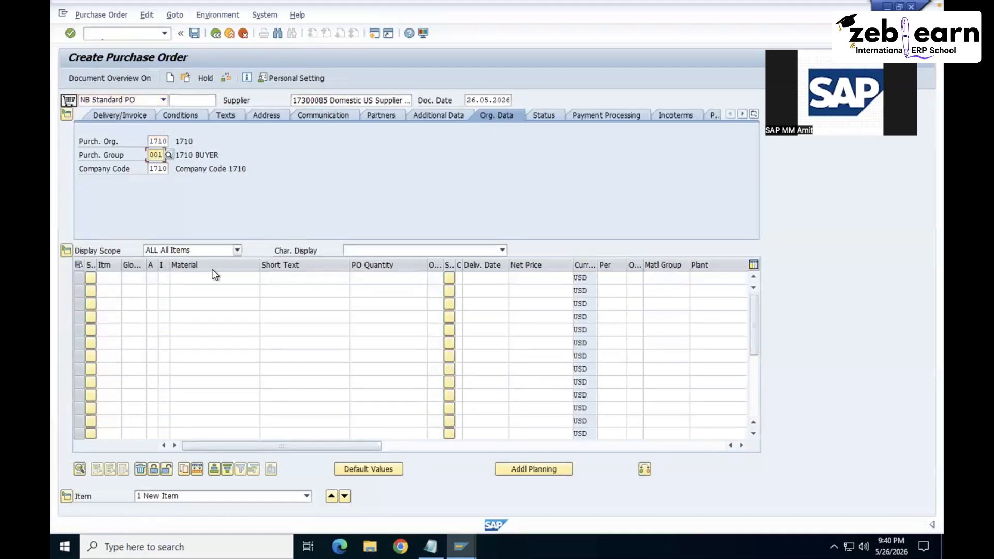
Enter an order item for material 30009 with a quantity of 100 and a net price of 122 USD.
{"action": "left_click", "coordinate": [207, 277]}
{"action": "key", "text": "Return"}
{"action": "key", "text": "Tab"}
{"action": "key", "text": "Tab"}
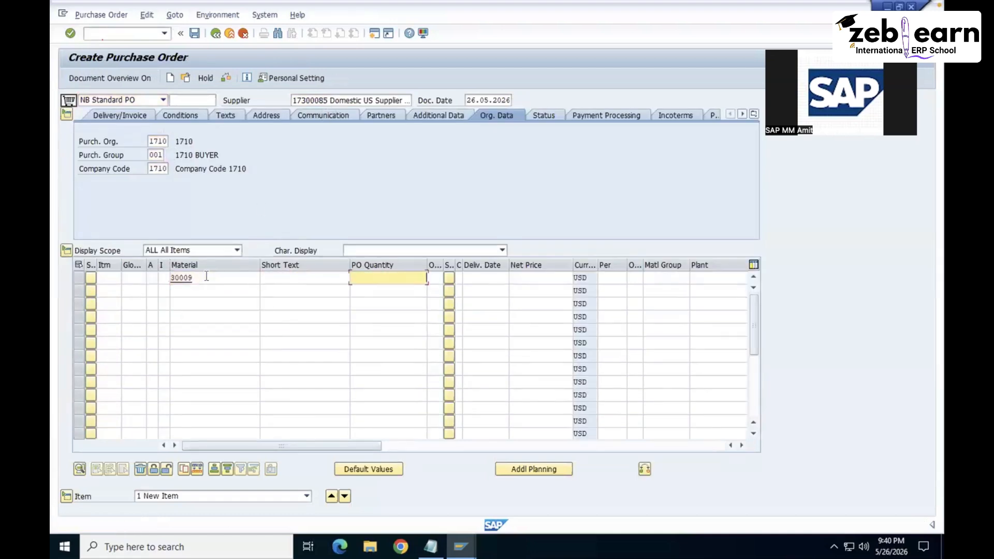
{"action": "type", "text": "100"}
{"action": "key", "text": "Tab"}
{"action": "key", "text": "Tab"}
{"action": "key", "text": "Tab"}
{"action": "type", "text": "122"}
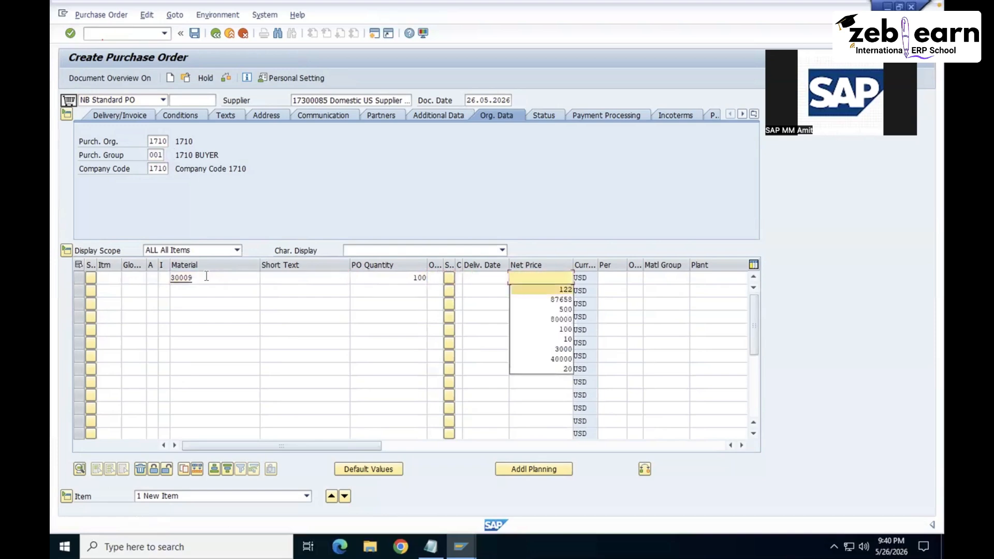
Assign plant 1710 and storage location 171A to the item and save the purchase order.
{"action": "key", "text": "Tab"}
{"action": "key", "text": "Tab"}
{"action": "key", "text": "Tab"}
{"action": "key", "text": "Tab"}
{"action": "key", "text": "Down"}
{"action": "key", "text": "Return"}
{"action": "key", "text": "Tab"}
{"action": "key", "text": "Down"}
{"action": "key", "text": "Return"}
{"action": "key", "text": "Tab"}
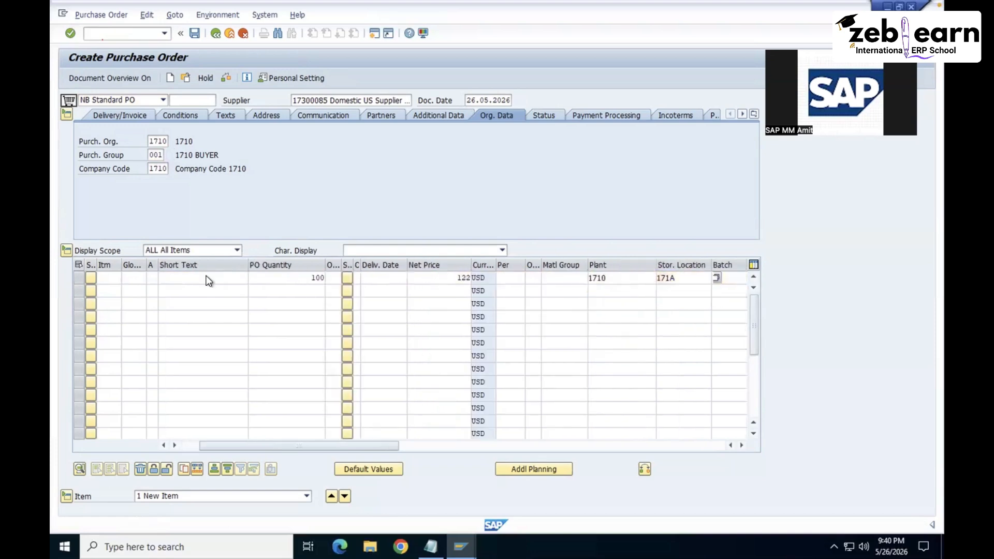
{"action": "key", "text": "Return"}
{"action": "left_click", "coordinate": [195, 33]}
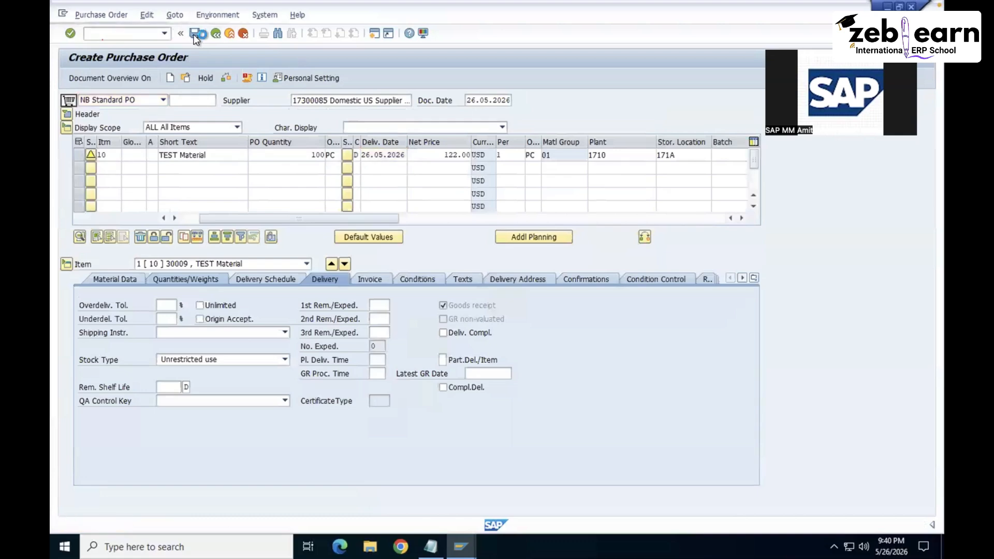
Start MIGO, choose Goods Receipt against a purchase order and load the newly created order with movement type 101.
{"action": "key", "text": "F3"}
{"action": "type", "text": "migo"}
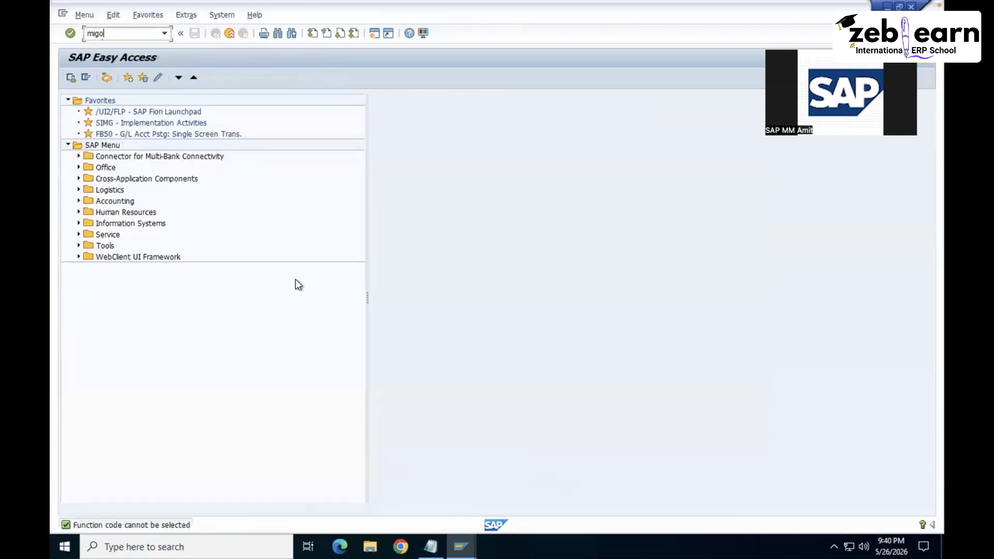
{"action": "key", "text": "Return"}
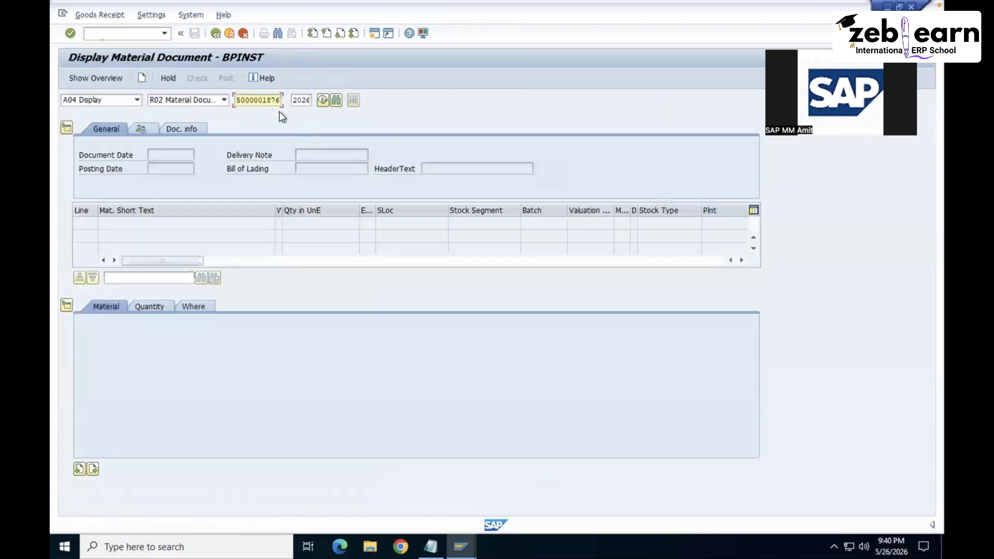
{"action": "left_click", "coordinate": [137, 100]}
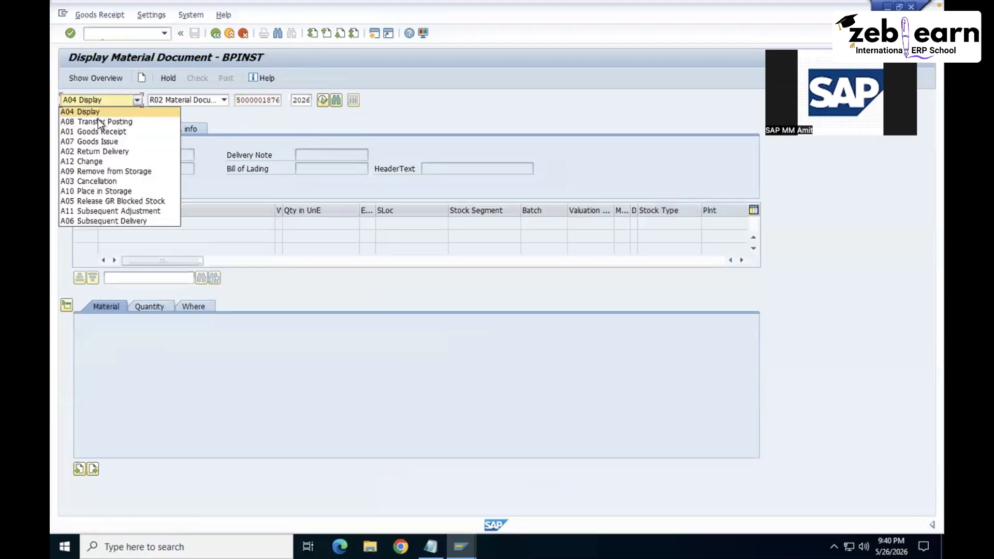
{"action": "left_click", "coordinate": [88, 131]}
{"action": "left_click", "coordinate": [258, 100]}
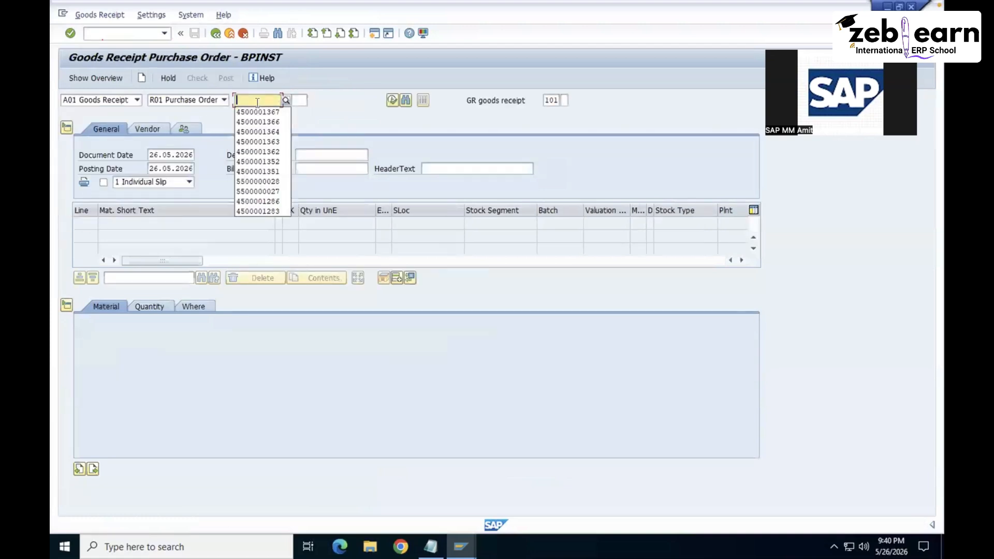
{"action": "left_click", "coordinate": [258, 106]}
{"action": "key", "text": "Return"}
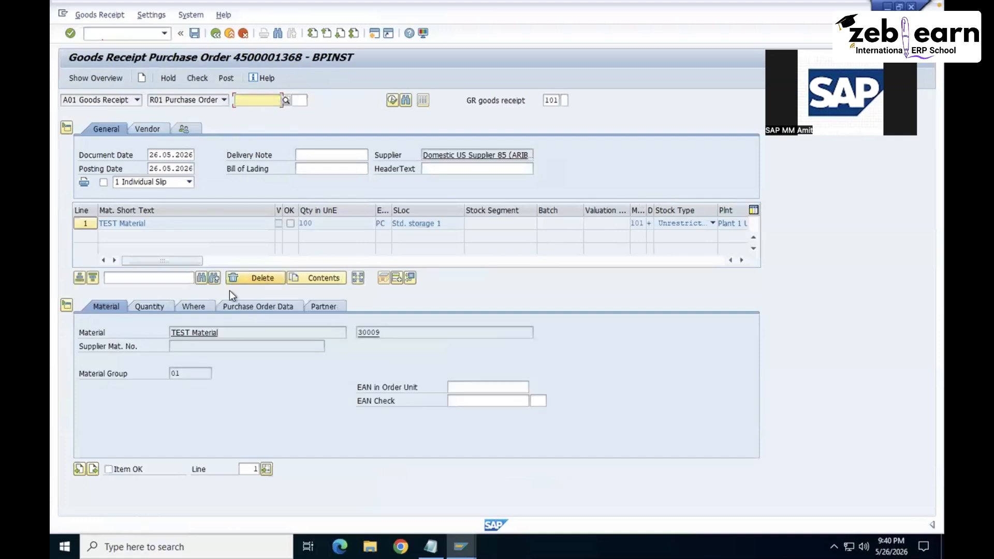
Set the item's quantity in unit of entry to 80 PC and mark the item as OK.
{"action": "left_click", "coordinate": [147, 307]}
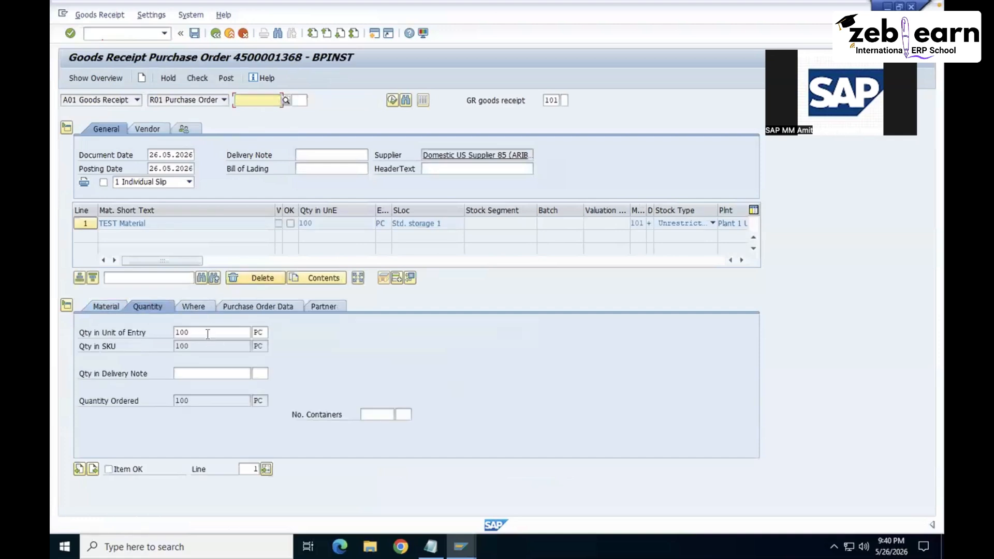
{"action": "left_click_drag", "start_coordinate": [188, 332], "coordinate": [170, 328]}
{"action": "type", "text": "80"}
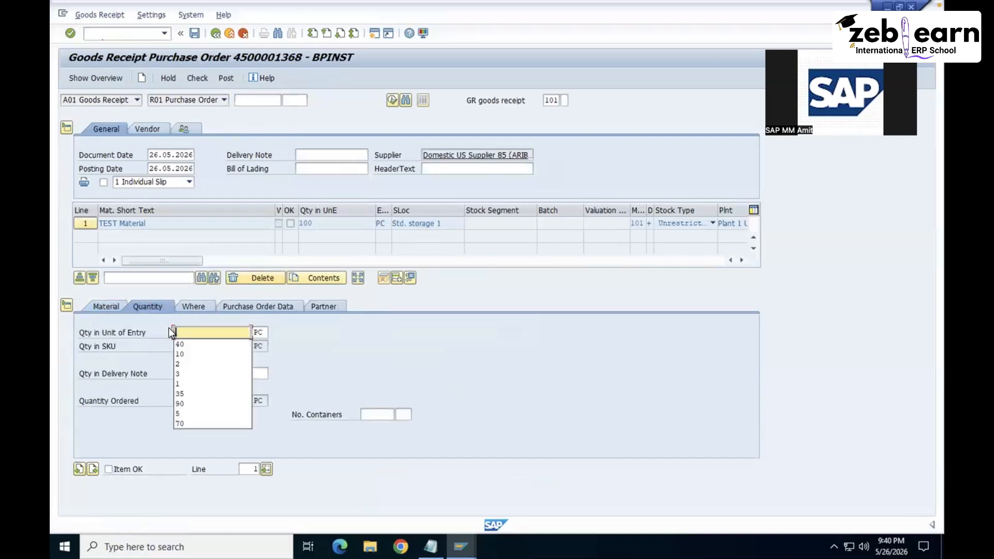
{"action": "key", "text": "Return"}
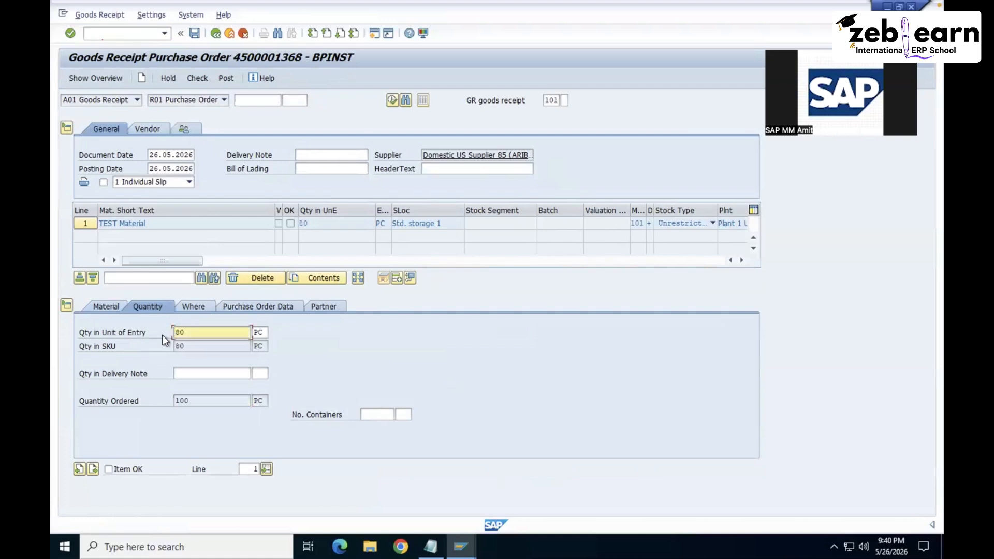
{"action": "left_click", "coordinate": [109, 470]}
Check the 80 PC goods receipt, accept the message log and post the receipt.
{"action": "left_click", "coordinate": [198, 79]}
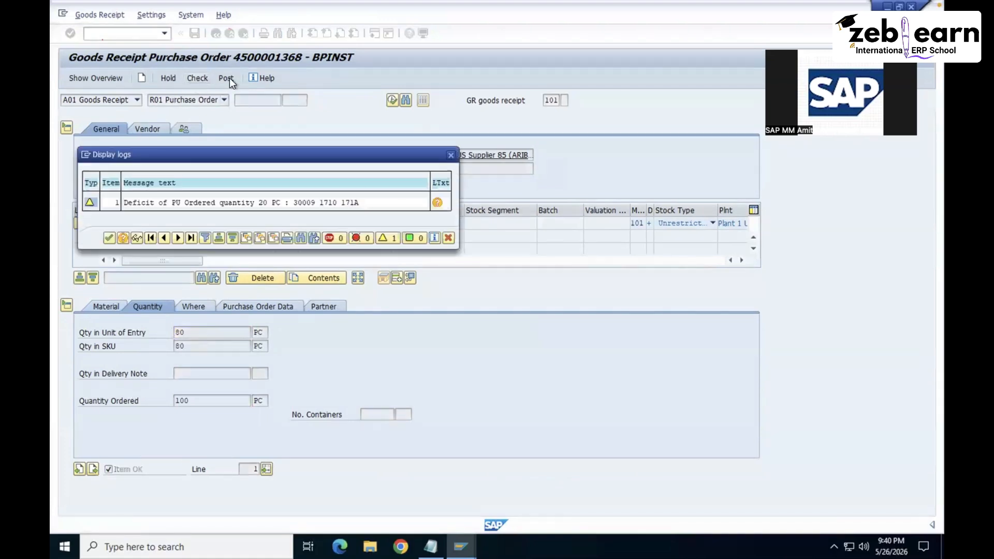
{"action": "left_click", "coordinate": [110, 237]}
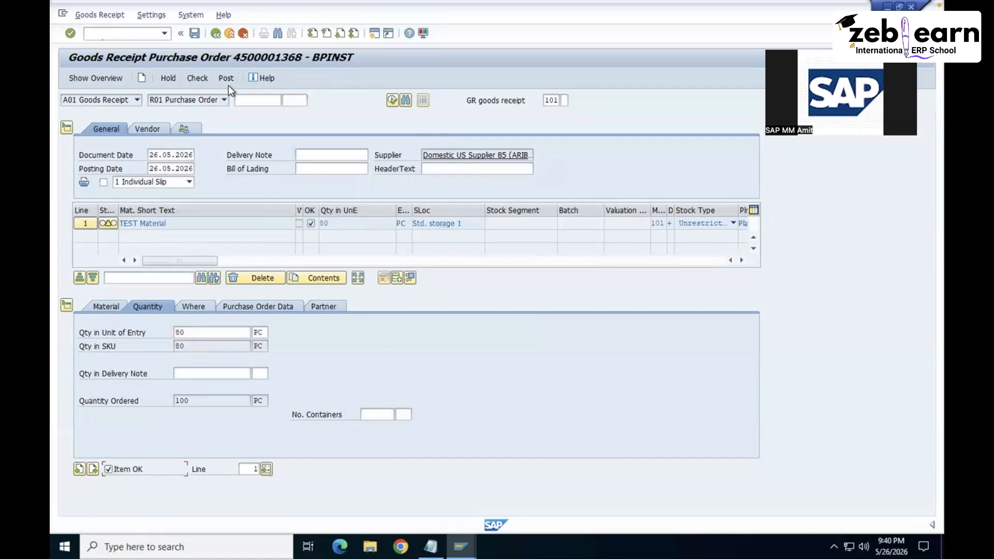
{"action": "left_click", "coordinate": [227, 78]}
Display the 100 PC order in ME23N, review its delivery schedule quantities and switch the order to change mode.
{"action": "left_click", "coordinate": [216, 33]}
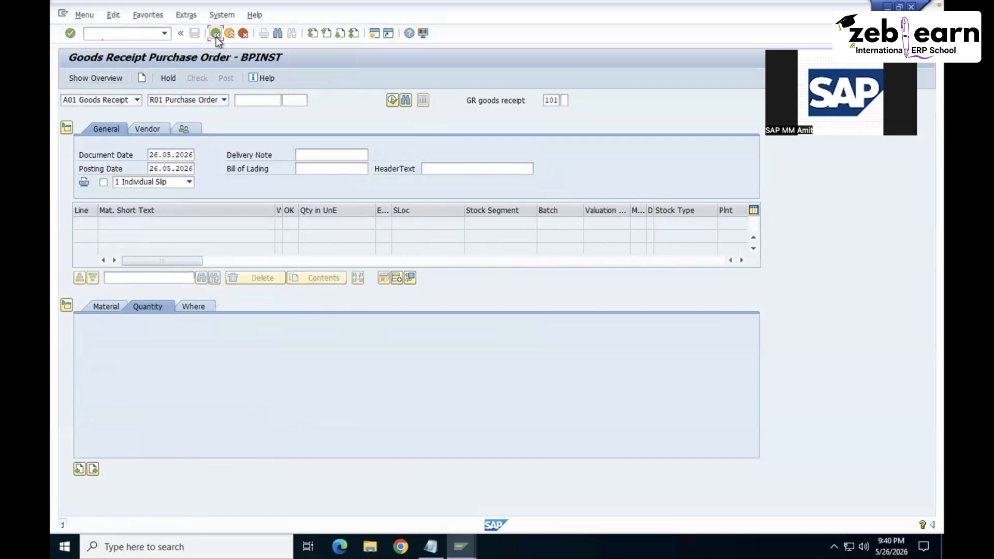
{"action": "type", "text": "me23n"}
{"action": "key", "text": "Return"}
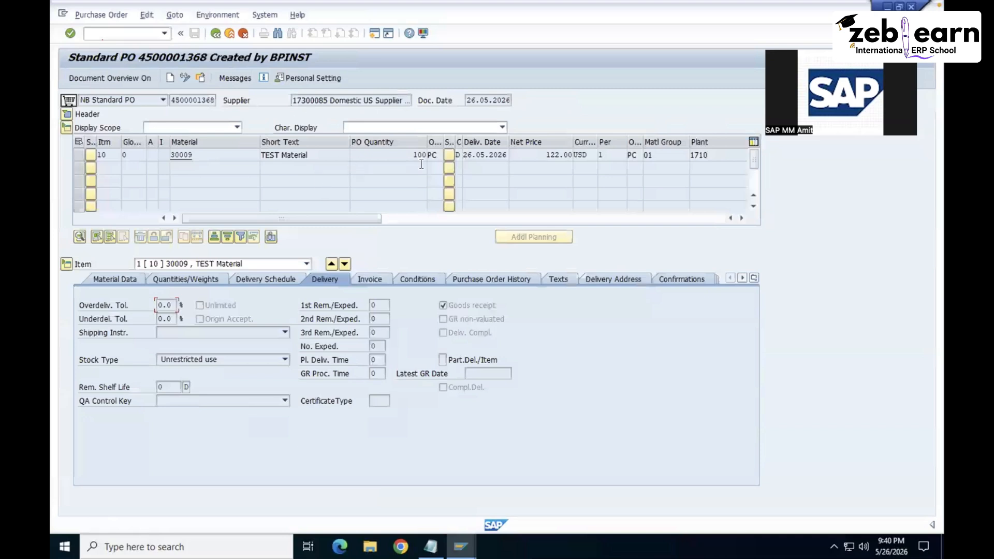
{"action": "left_click", "coordinate": [271, 280]}
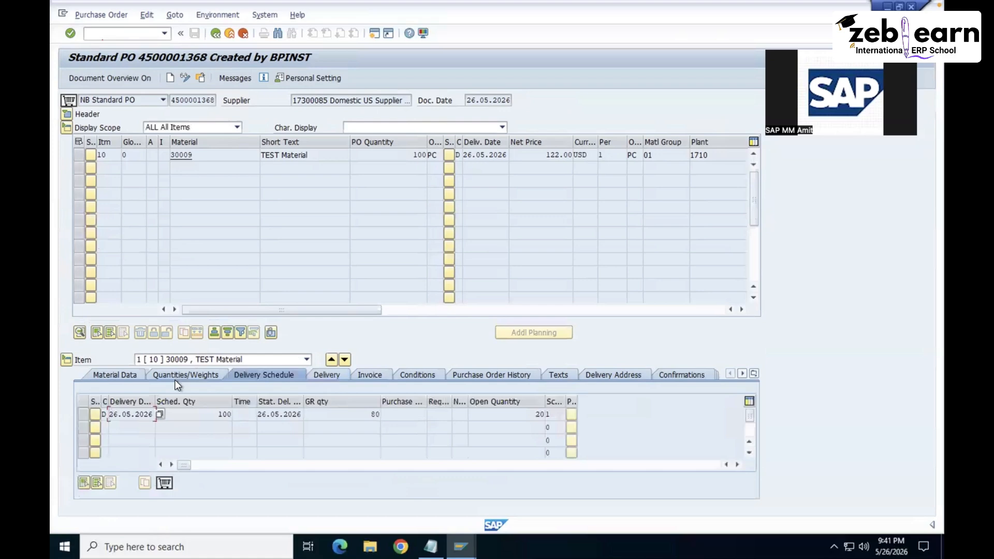
{"action": "left_click", "coordinate": [367, 413]}
{"action": "left_click", "coordinate": [186, 78]}
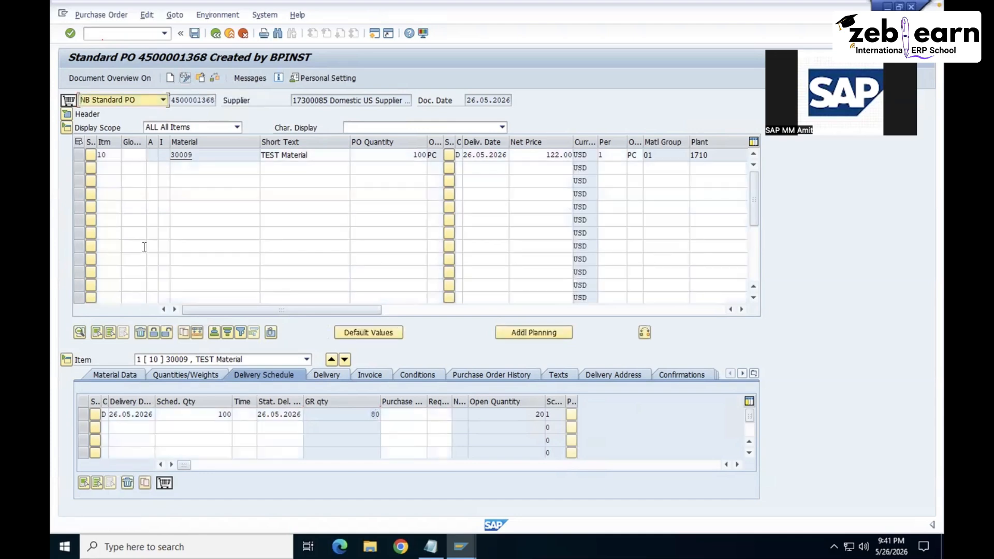
Block item 10 of the 100 PC purchase order and save the order.
{"action": "left_click", "coordinate": [80, 154]}
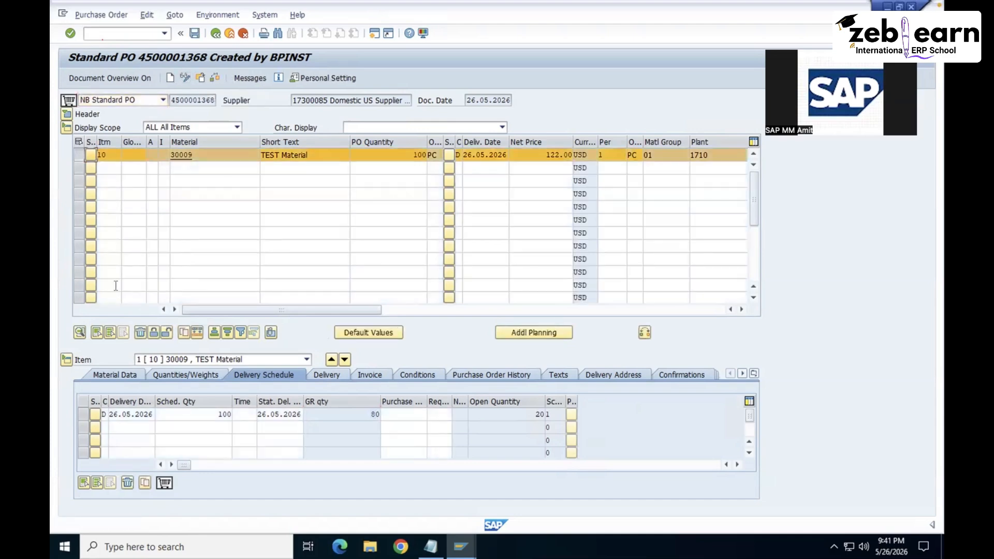
{"action": "left_click", "coordinate": [153, 334]}
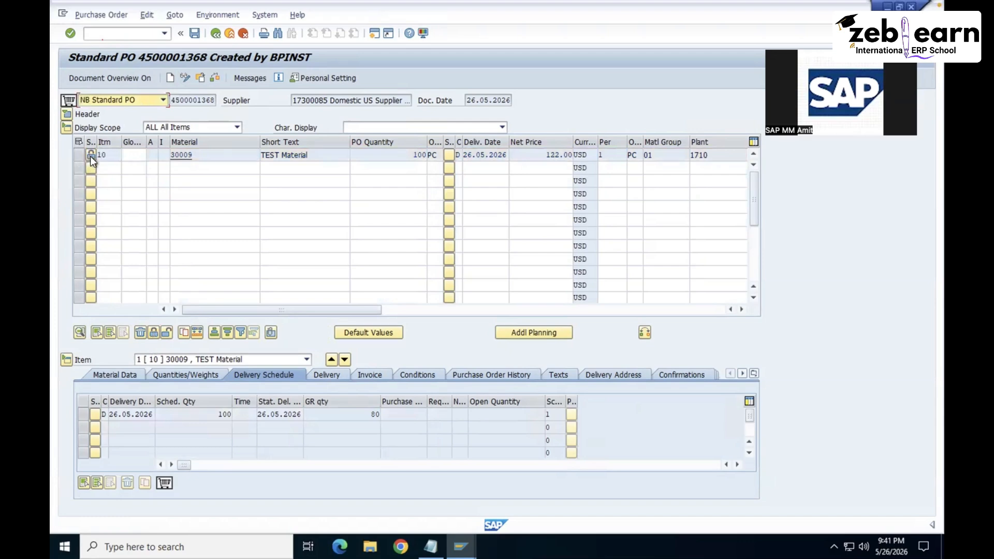
{"action": "left_click", "coordinate": [195, 37]}
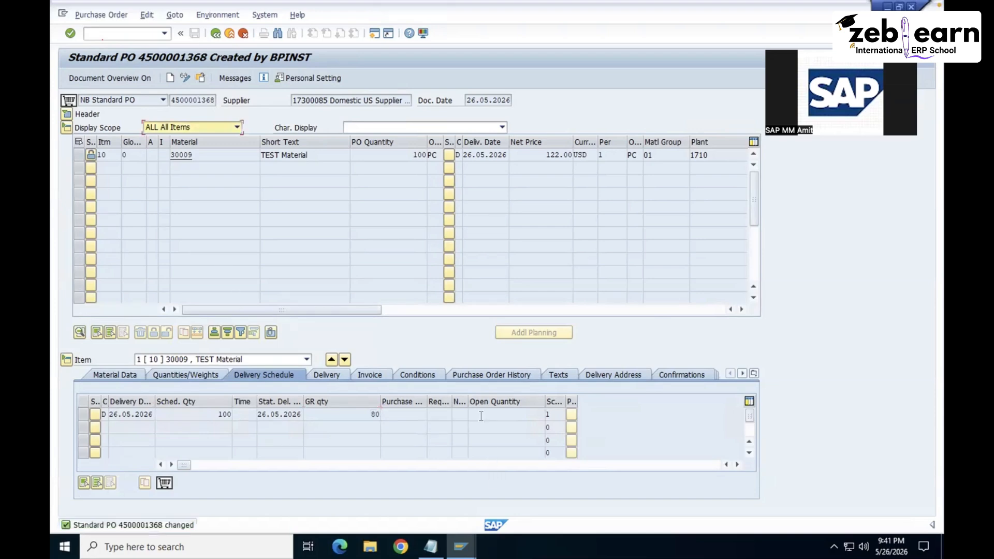
Examine the blocked item's open quantity in the delivery schedule and its Delivery Completed indicator in the delivery details.
{"action": "left_click", "coordinate": [520, 416]}
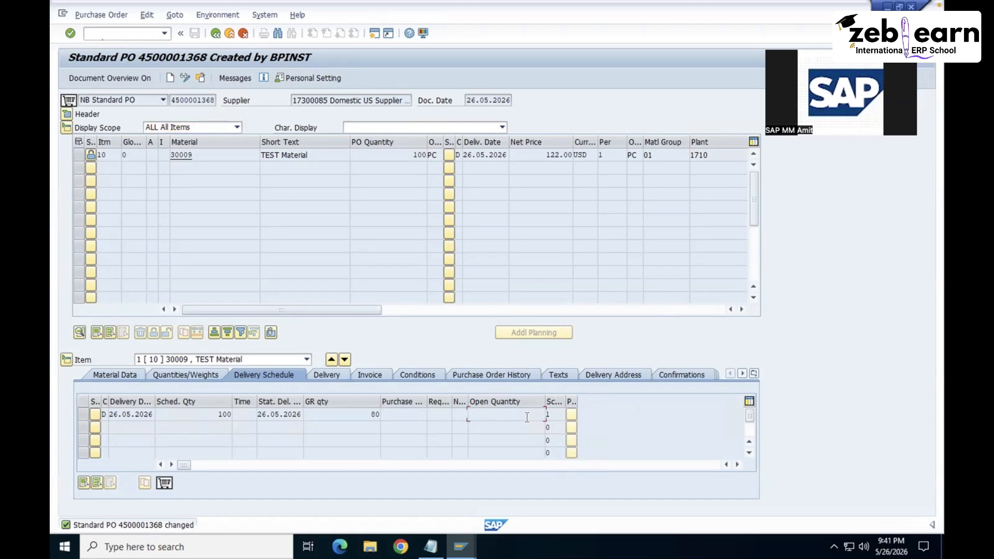
{"action": "left_click", "coordinate": [327, 376]}
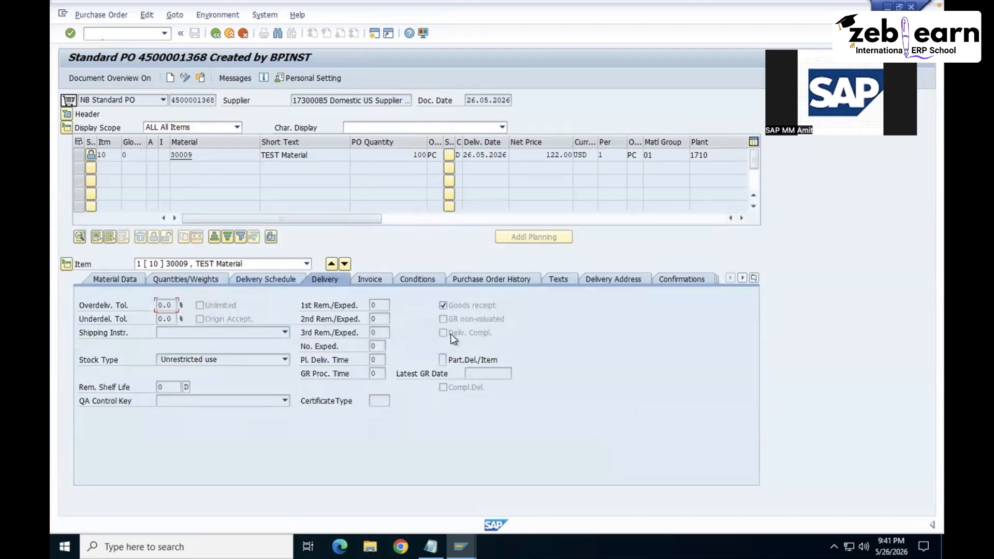
{"action": "left_click", "coordinate": [272, 280]}
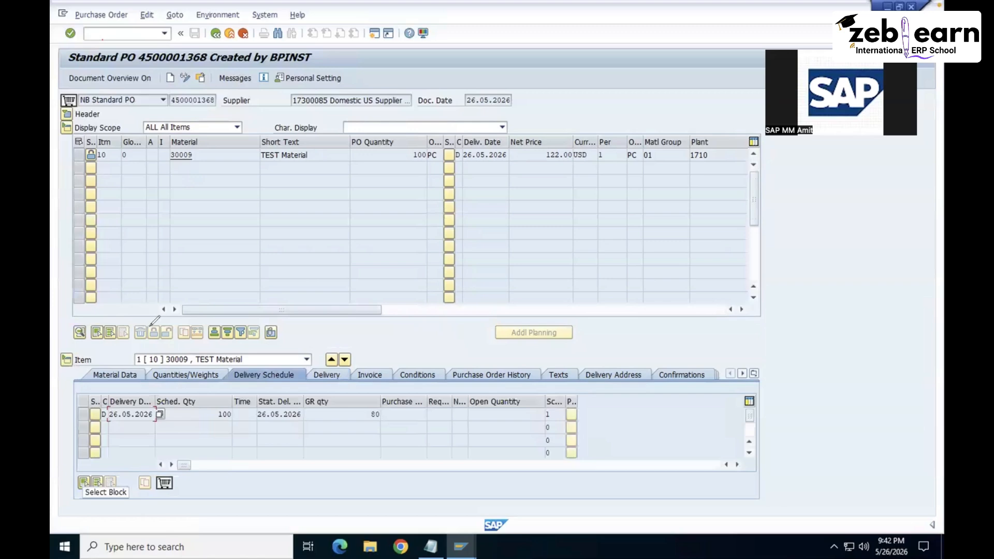
{"action": "mouse_move", "coordinate": [148, 324]}
{"action": "left_mouse_down"}
{"action": "mouse_move", "coordinate": [149, 344]}
{"action": "mouse_move", "coordinate": [158, 320]}
{"action": "mouse_move", "coordinate": [141, 325]}
{"action": "left_mouse_up"}
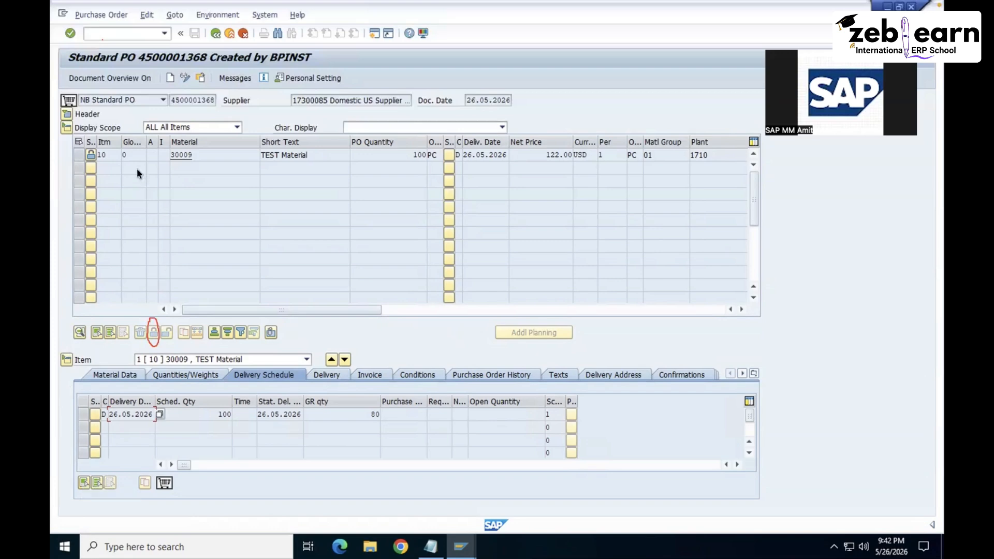
Switch the 100 PC order back to change mode, unblock item 10 and save the order.
{"action": "left_click", "coordinate": [187, 78]}
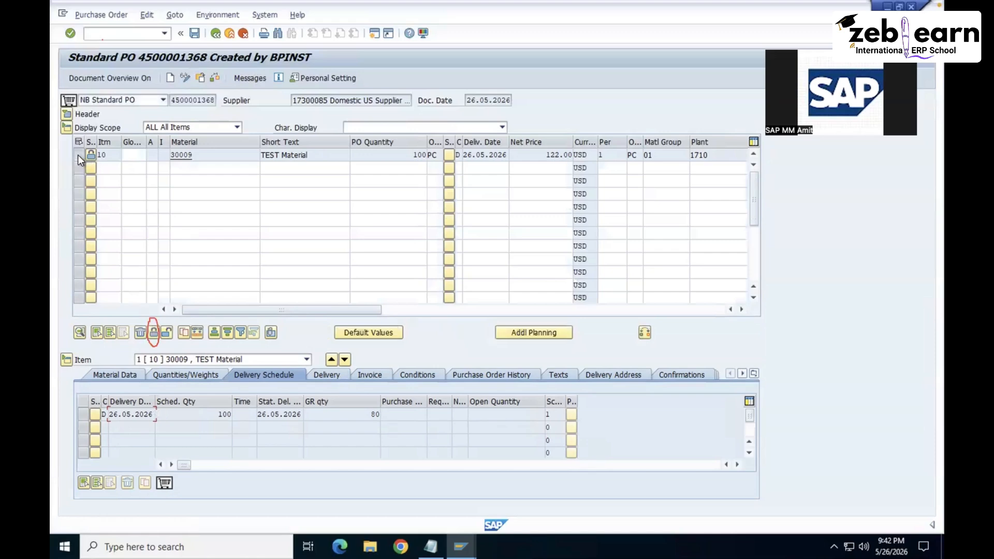
{"action": "left_click", "coordinate": [77, 154]}
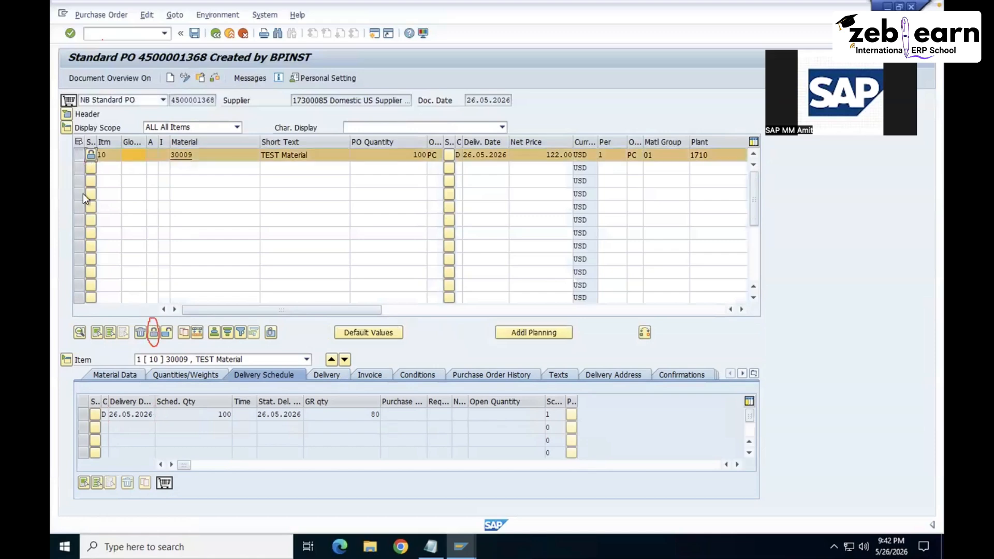
{"action": "left_click", "coordinate": [164, 334]}
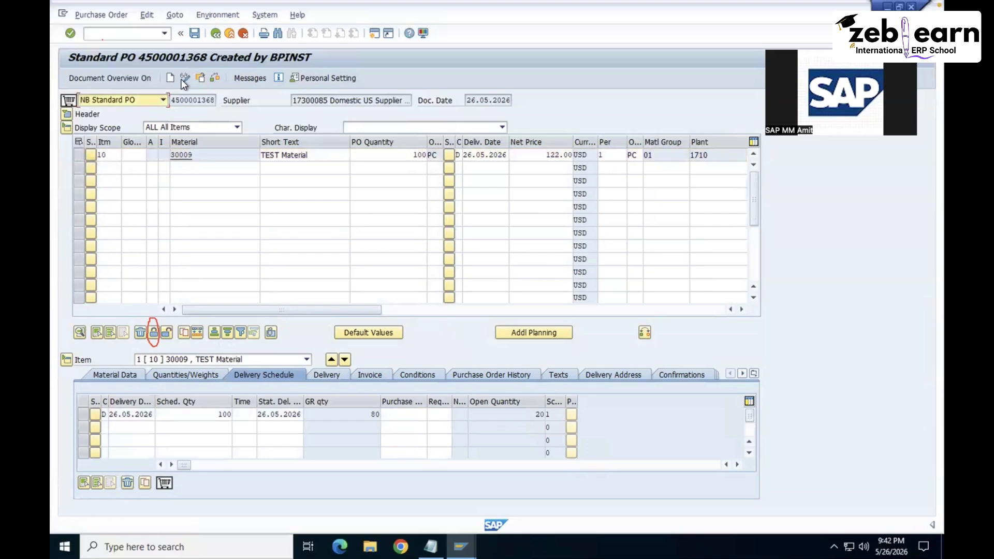
{"action": "left_click", "coordinate": [195, 33]}
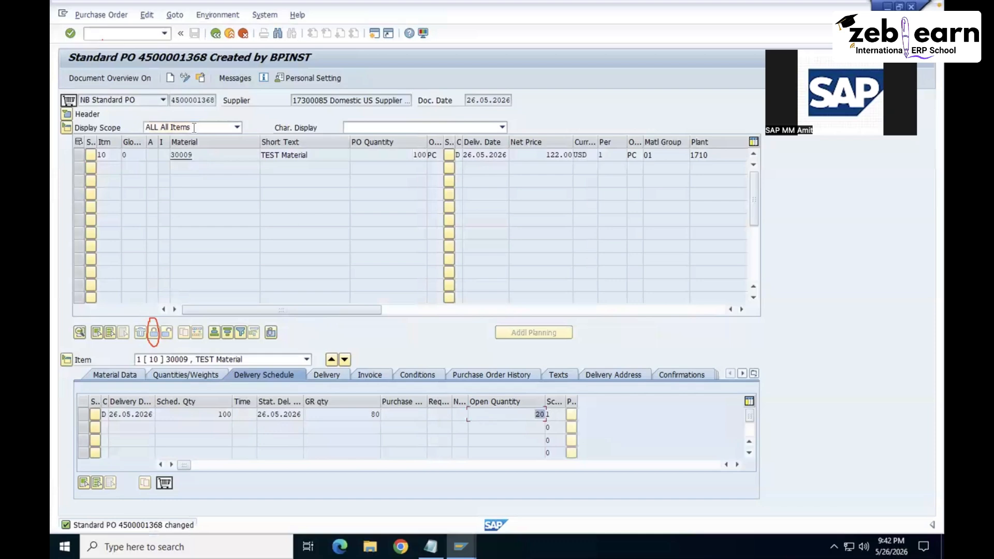
Start ME22N and load the previous 75 PC purchase order by its order number.
{"action": "left_click", "coordinate": [215, 33]}
{"action": "type", "text": "me22n"}
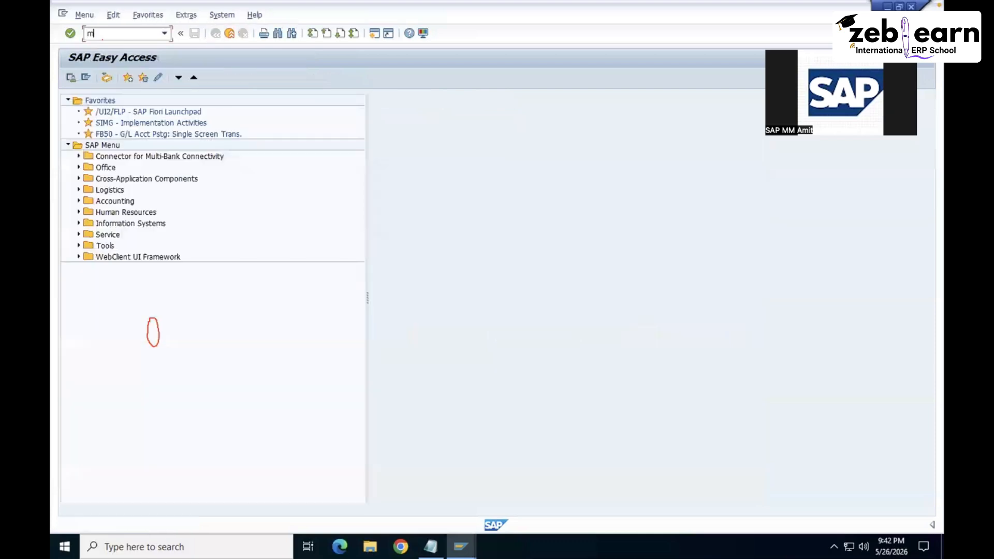
{"action": "key", "text": "Return"}
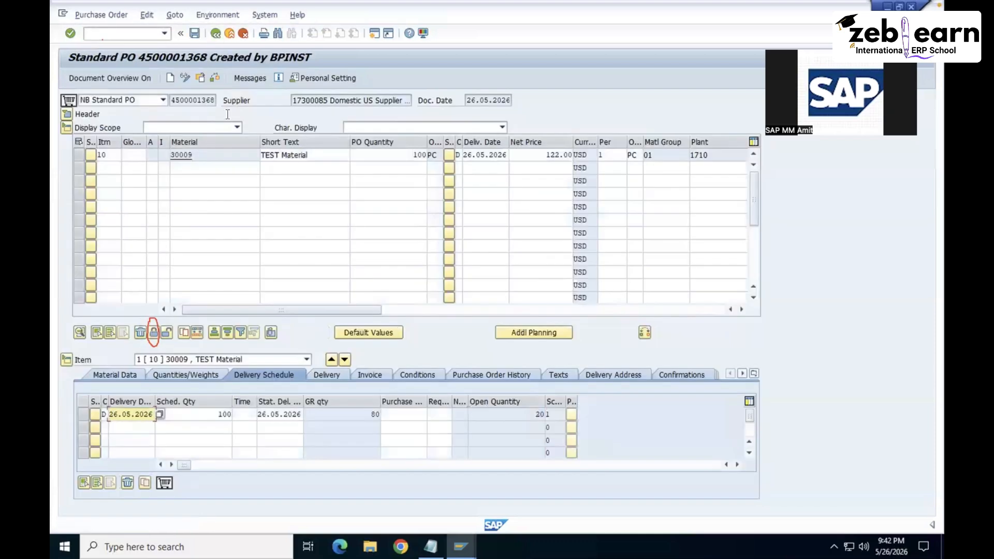
{"action": "left_click", "coordinate": [201, 79]}
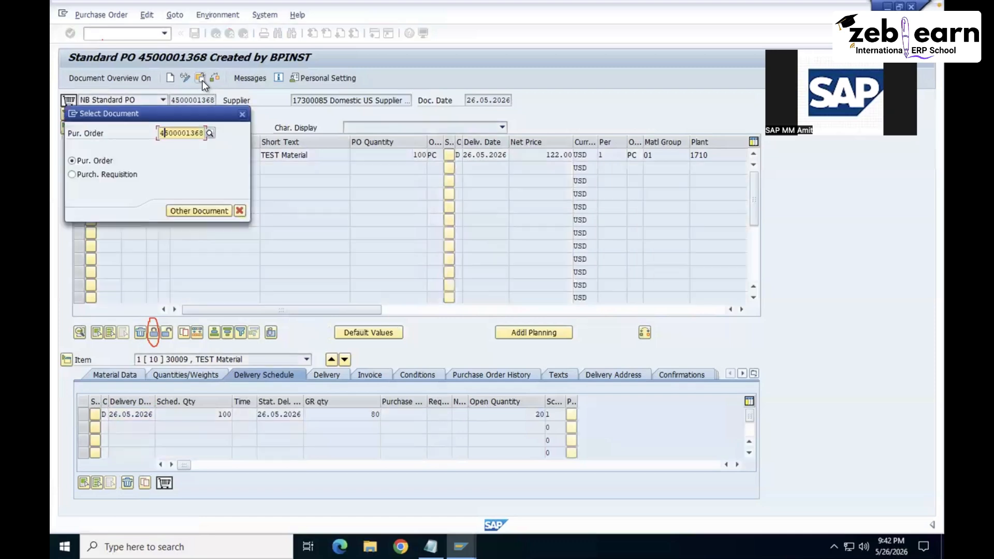
{"action": "left_click", "coordinate": [202, 134]}
{"action": "key", "text": "BackSpace"}
{"action": "type", "text": "7"}
{"action": "key", "text": "Return"}
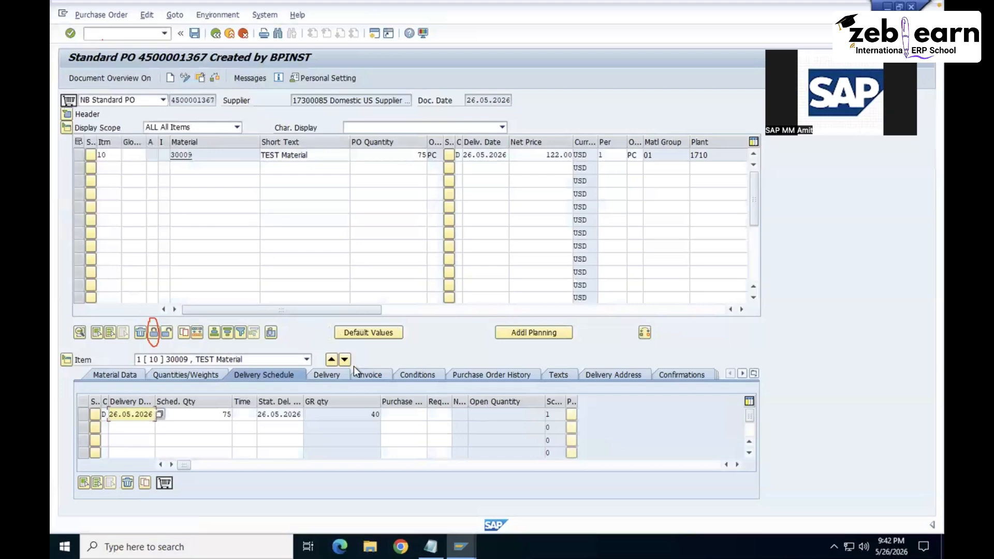
Clear the item's Delivery Completed indicator and check the open quantity in its delivery schedule.
{"action": "left_click", "coordinate": [332, 375]}
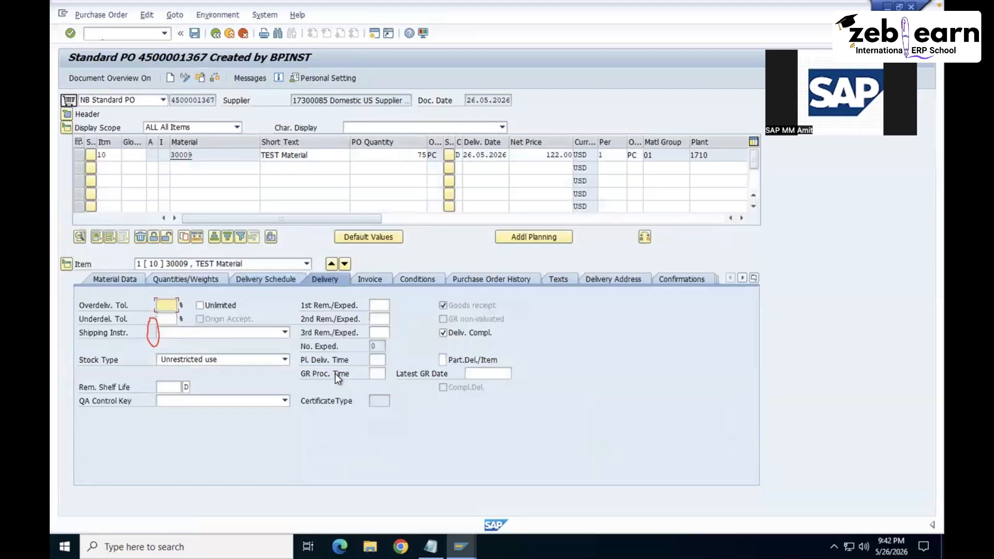
{"action": "left_click", "coordinate": [444, 334]}
{"action": "left_click", "coordinate": [274, 279]}
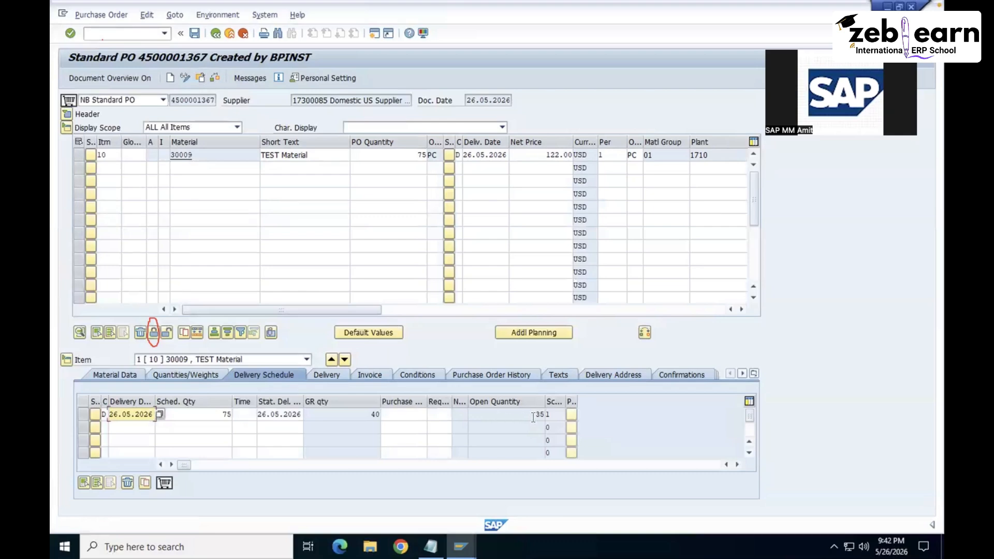
{"action": "double_click", "coordinate": [534, 417]}
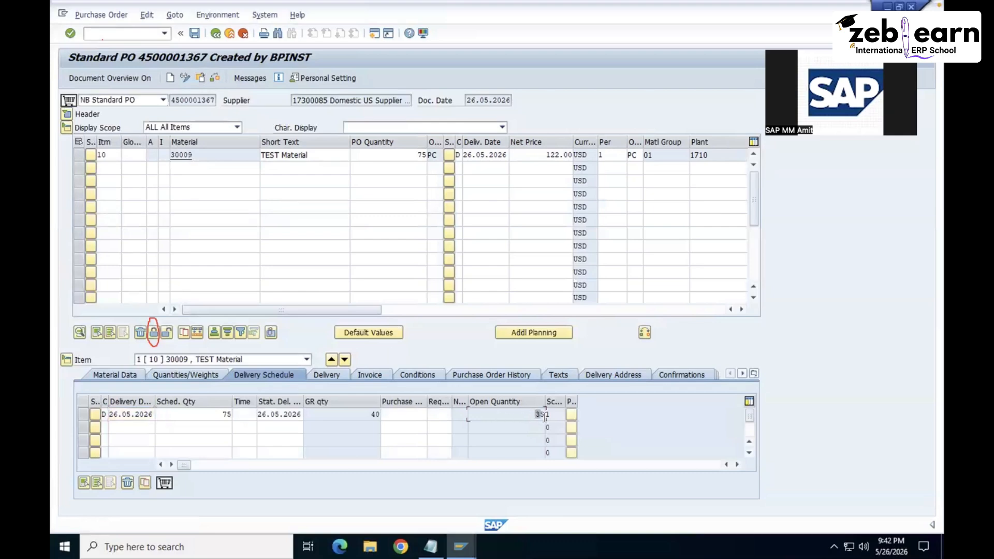
Set the item's Delivery Completed indicator again and recheck the open quantity in the delivery schedule.
{"action": "left_click", "coordinate": [333, 380]}
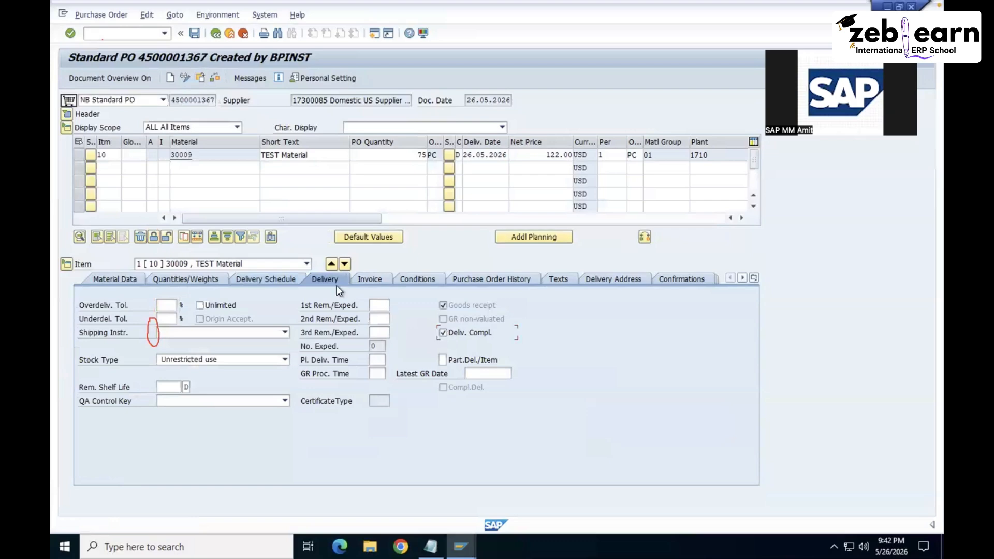
{"action": "left_click", "coordinate": [281, 278]}
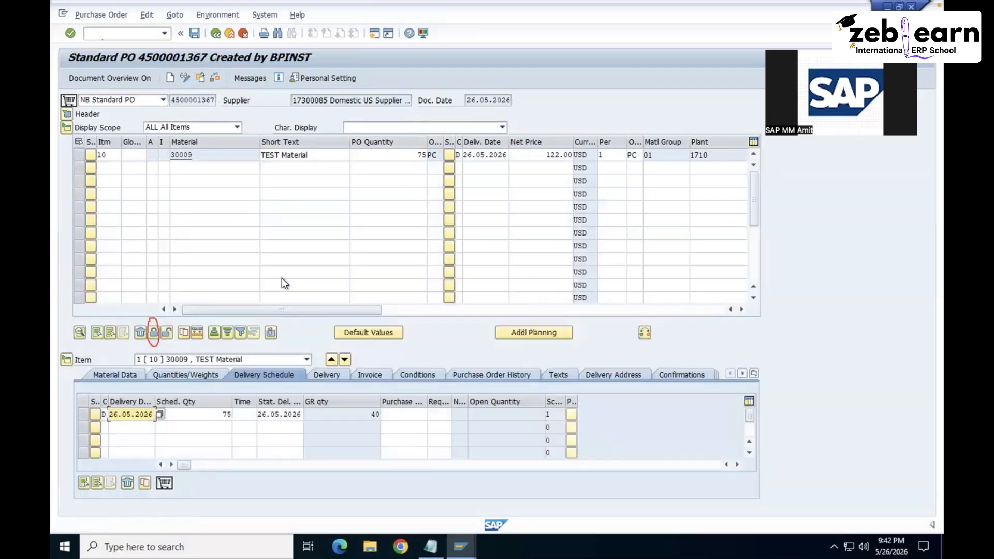
{"action": "left_click", "coordinate": [538, 415]}
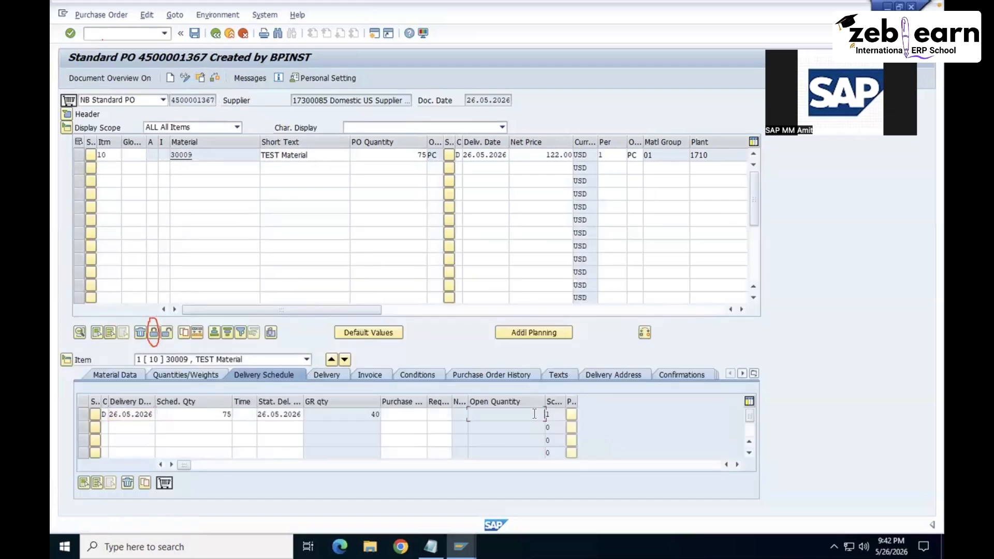
Exit the 75 PC purchase order and reopen it for changes in ME22N.
{"action": "left_click", "coordinate": [229, 32]}
{"action": "left_click", "coordinate": [269, 229]}
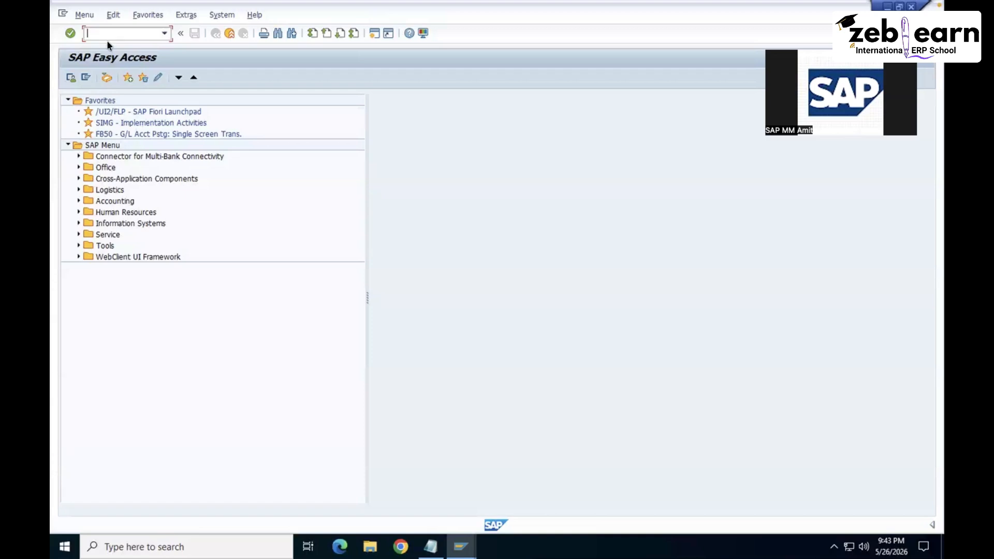
{"action": "type", "text": "me22n"}
{"action": "key", "text": "Return"}
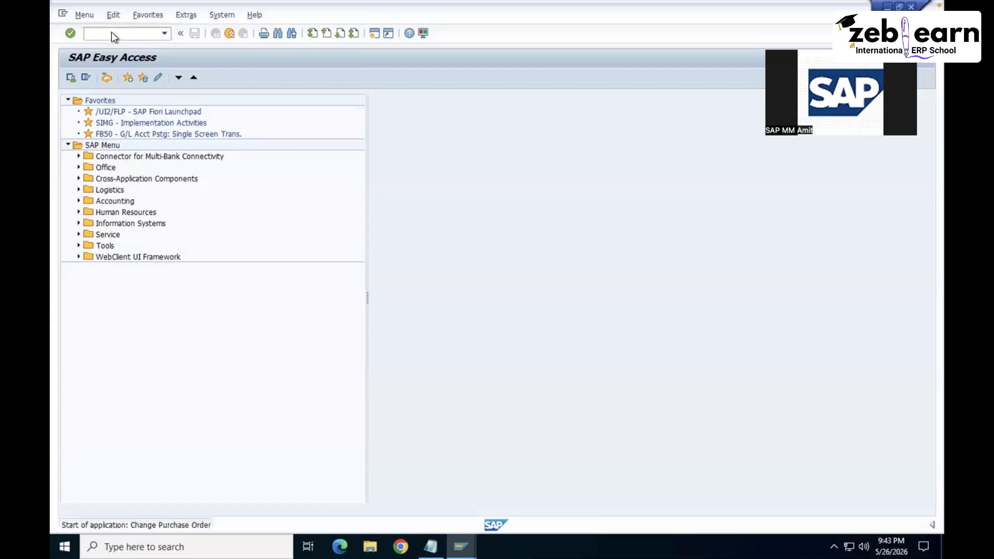
Try to reduce item 10's PO quantity to 15 PC.
{"action": "left_click", "coordinate": [415, 155]}
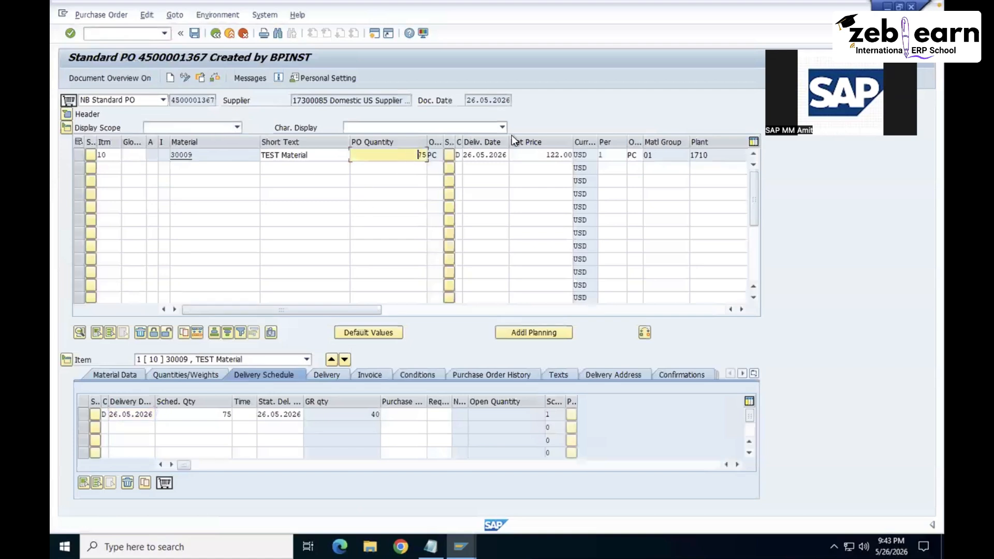
{"action": "type", "text": "15"}
{"action": "key", "text": "Return"}
{"action": "key", "text": "Return"}
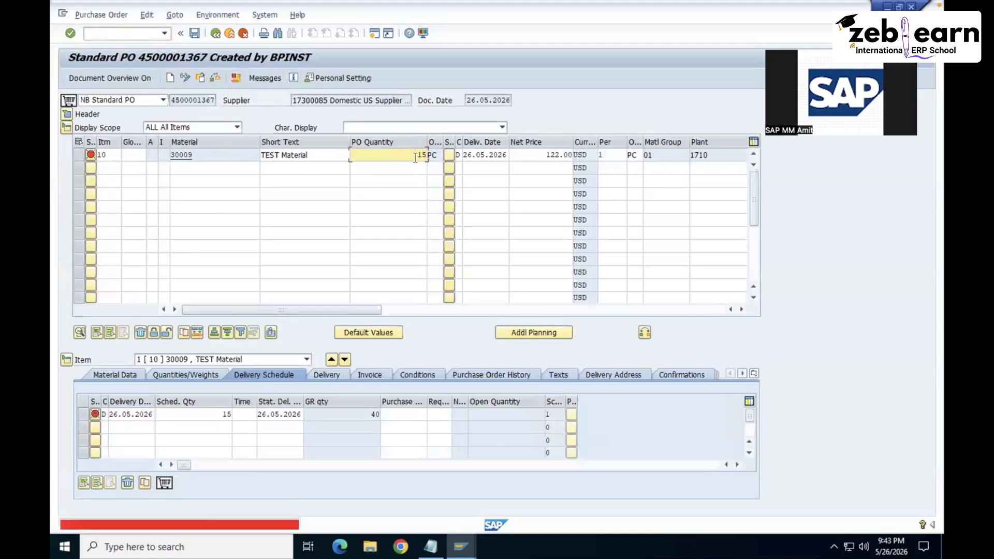
Set item 10's PO quantity to 233 PC and save the purchase order.
{"action": "type", "text": "23"}
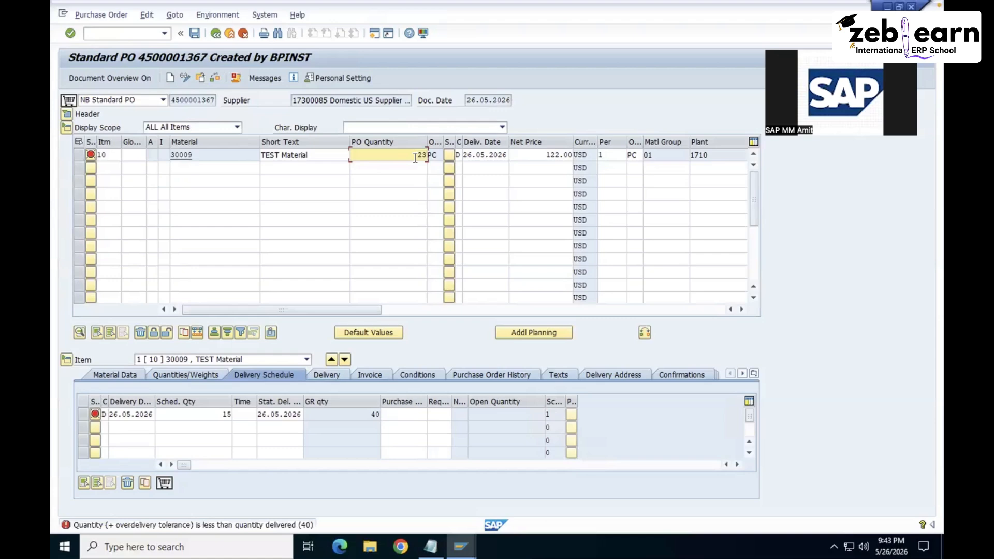
{"action": "type", "text": "3"}
{"action": "key", "text": "Return"}
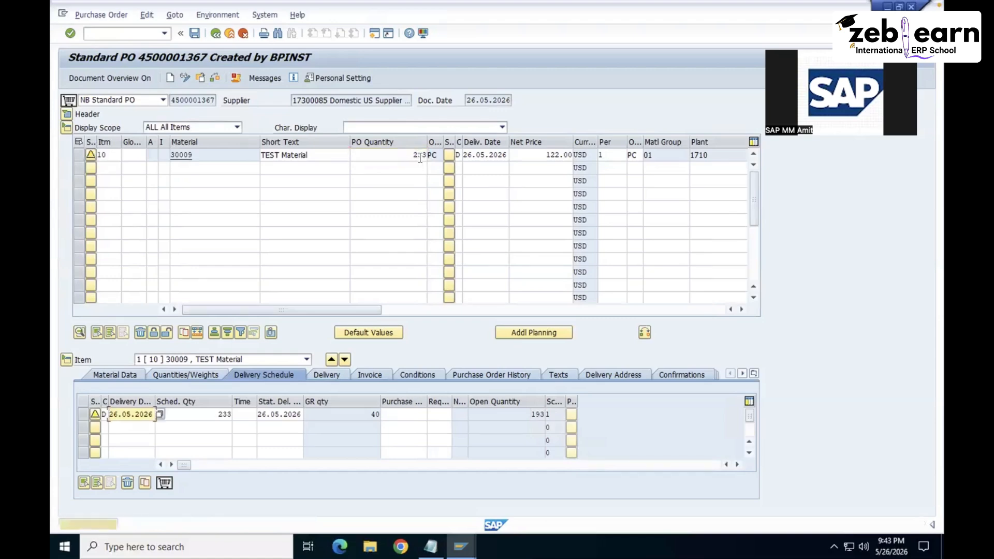
{"action": "left_click", "coordinate": [412, 156]}
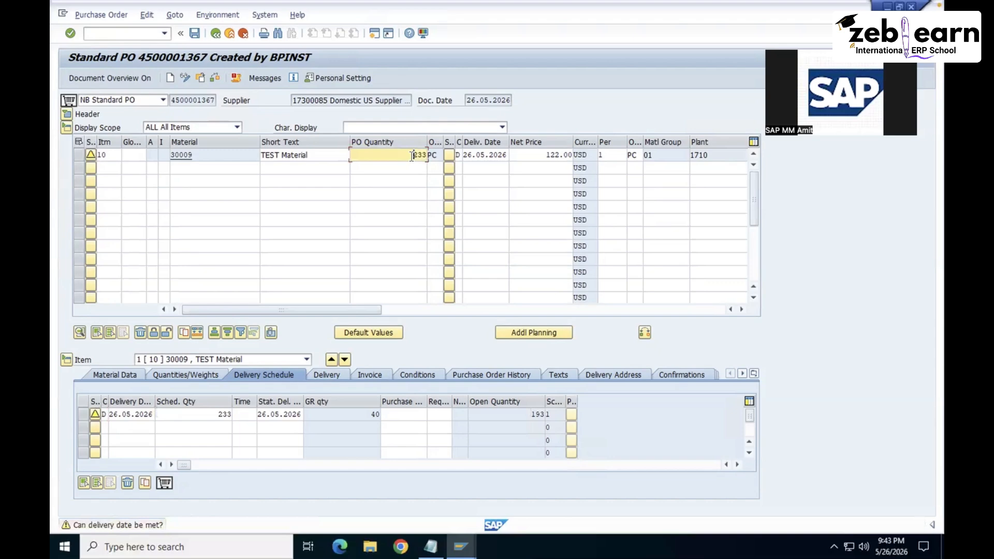
{"action": "left_click", "coordinate": [197, 34]}
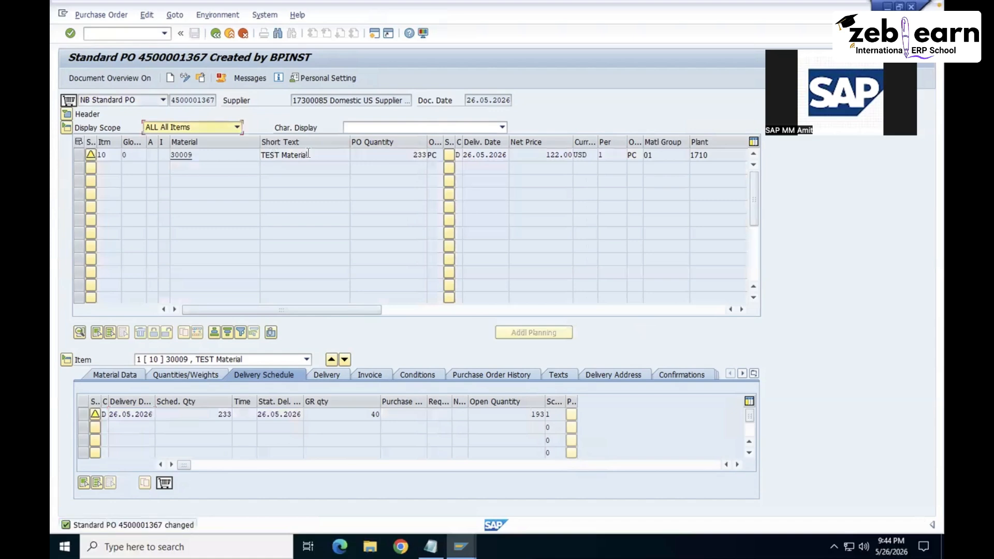
{"action": "left_click", "coordinate": [410, 159]}
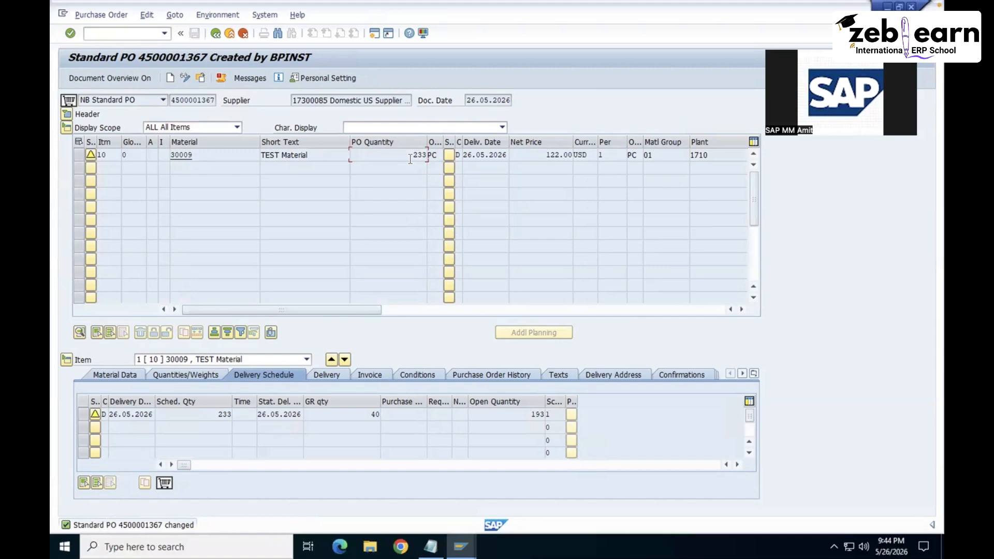
Display the changed order in ME23N, open its supplier's business partner record and review the address data.
{"action": "left_click", "coordinate": [229, 34]}
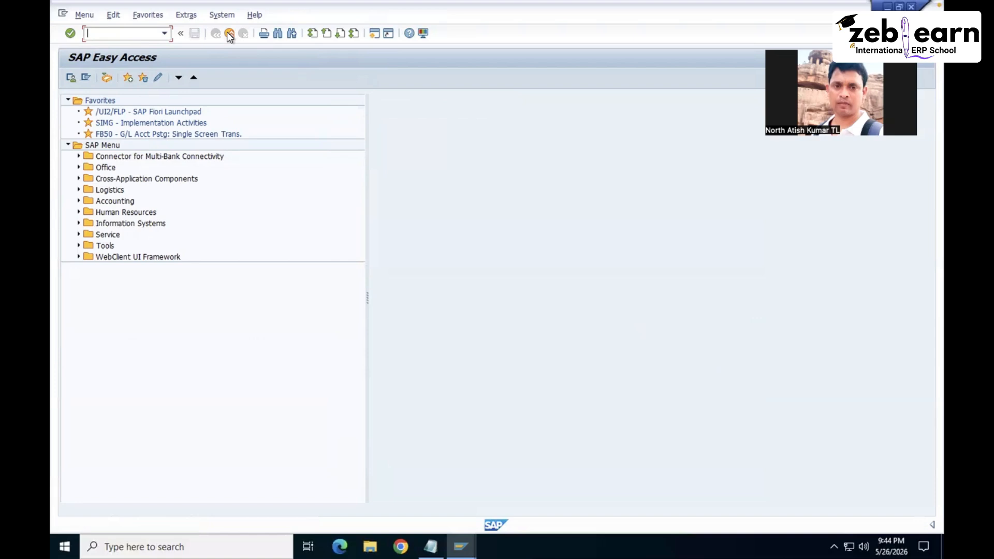
{"action": "type", "text": "me23n"}
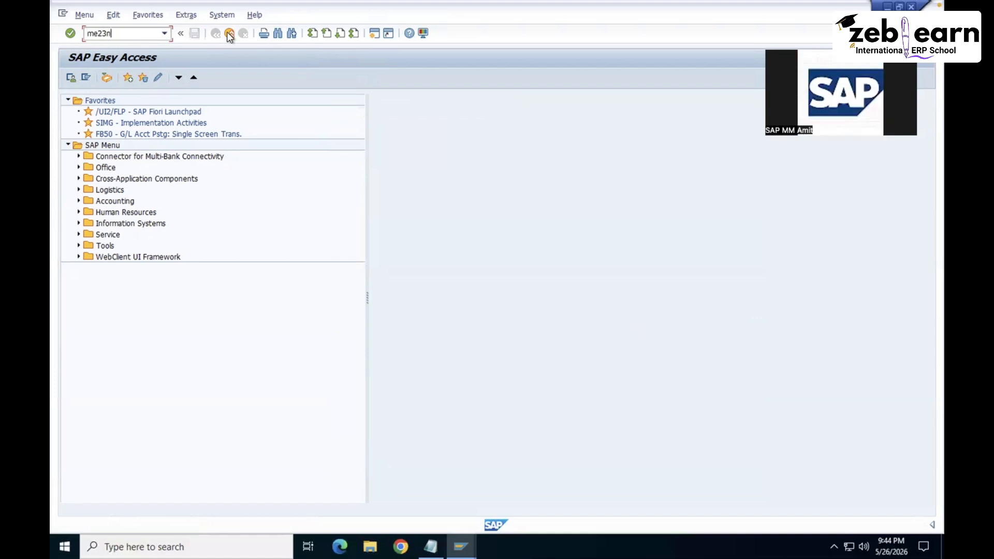
{"action": "key", "text": "Return"}
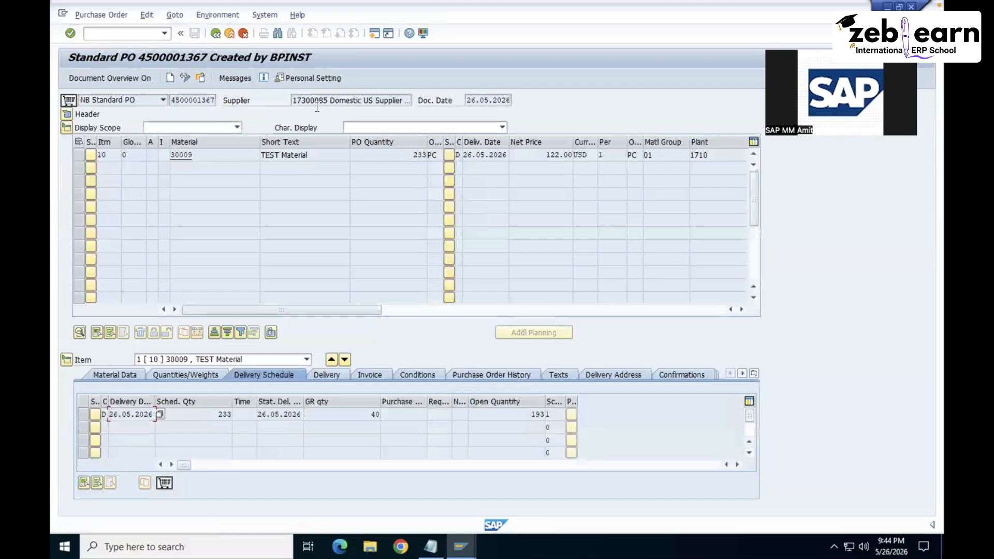
{"action": "double_click", "coordinate": [310, 100]}
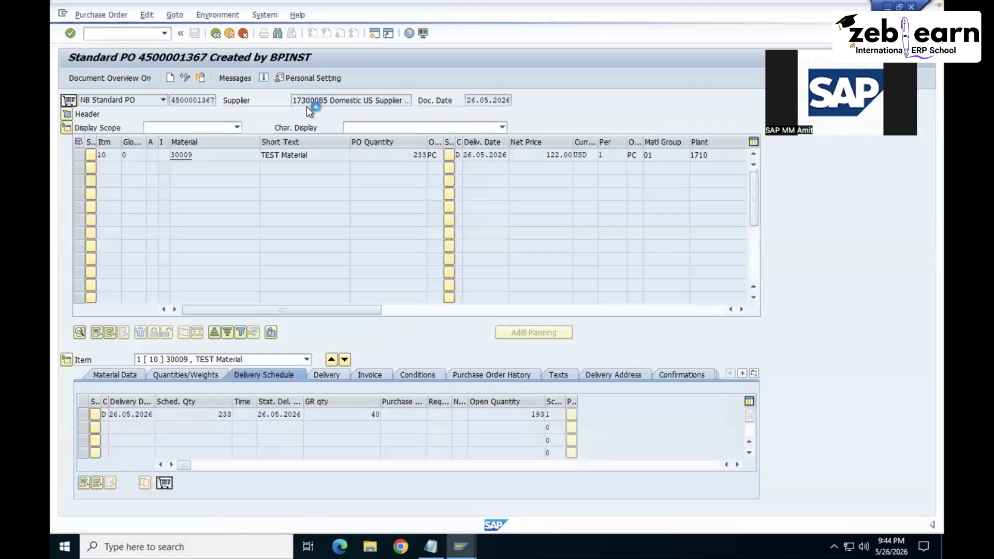
{"action": "scroll", "coordinate": [302, 288], "scroll_direction": "down", "scroll_amount": 5}
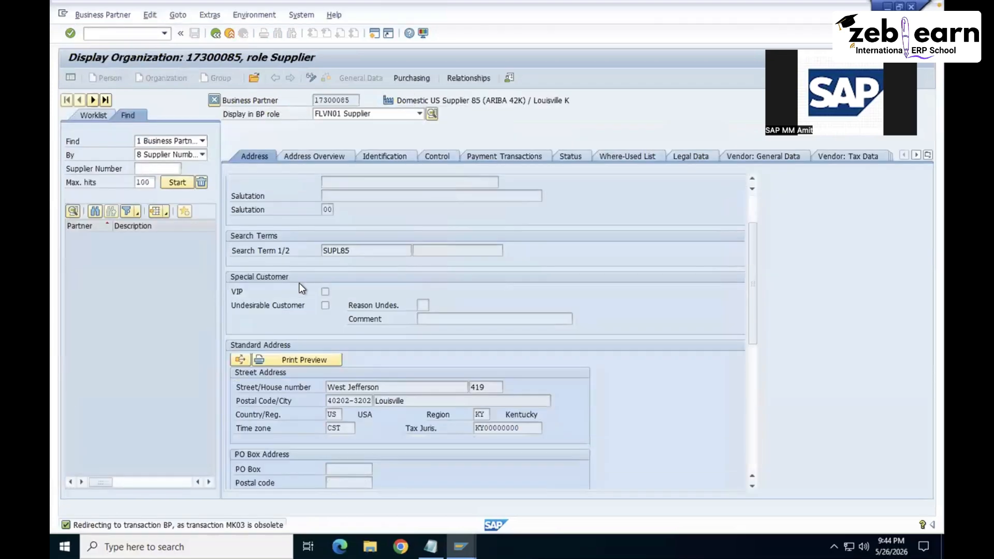
Review the supplier's purchasing data and its general address and communication details, and return to the purchase order.
{"action": "scroll", "coordinate": [302, 288], "scroll_direction": "up", "scroll_amount": 5}
{"action": "left_click", "coordinate": [409, 78]}
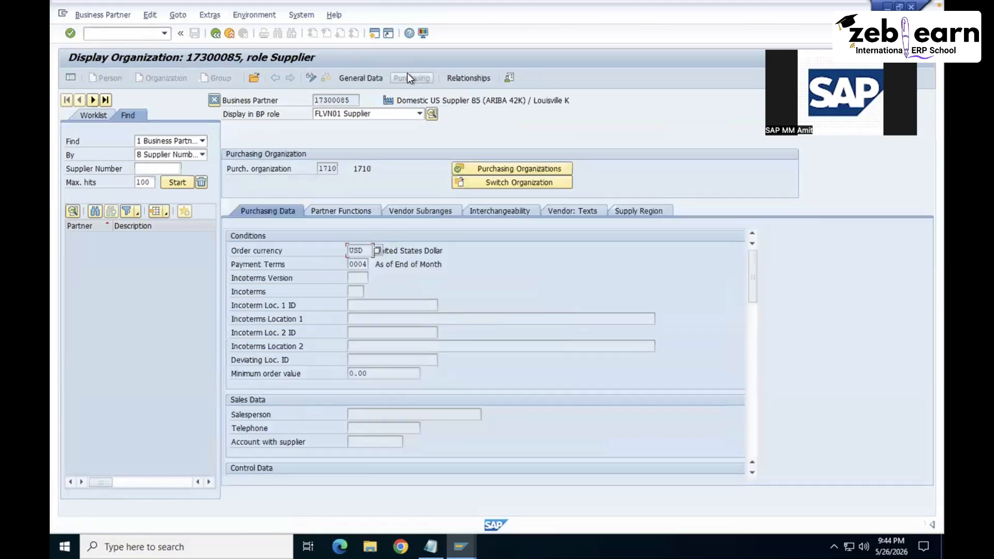
{"action": "scroll", "coordinate": [350, 377], "scroll_direction": "down", "scroll_amount": 10}
{"action": "scroll", "coordinate": [350, 378], "scroll_direction": "down", "scroll_amount": 3}
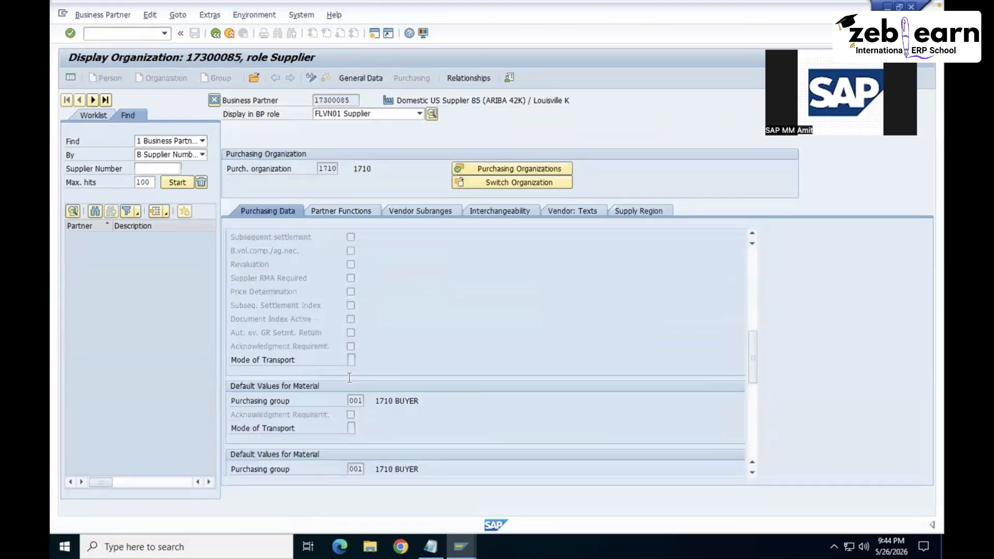
{"action": "scroll", "coordinate": [347, 378], "scroll_direction": "up", "scroll_amount": 15}
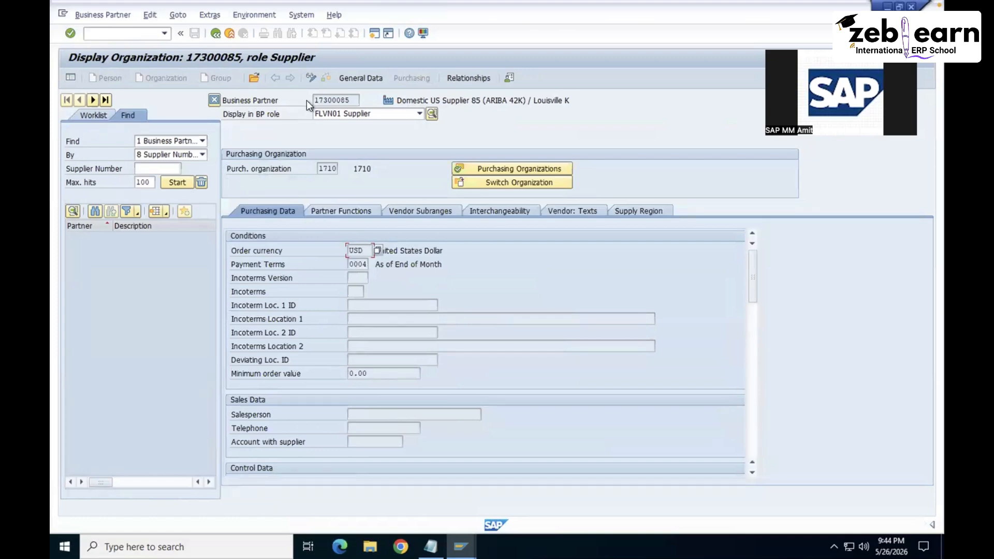
{"action": "left_click", "coordinate": [350, 77]}
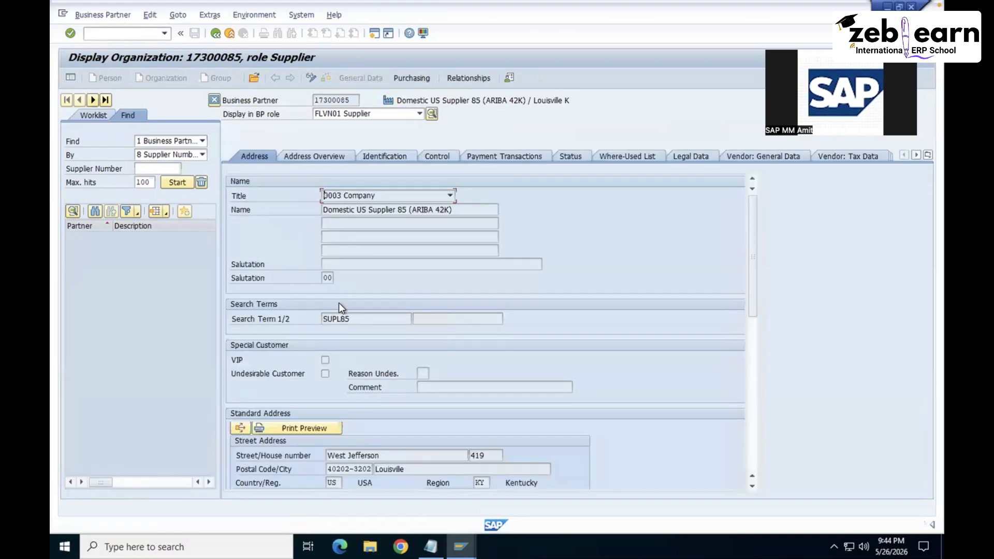
{"action": "scroll", "coordinate": [340, 300], "scroll_direction": "down", "scroll_amount": 5}
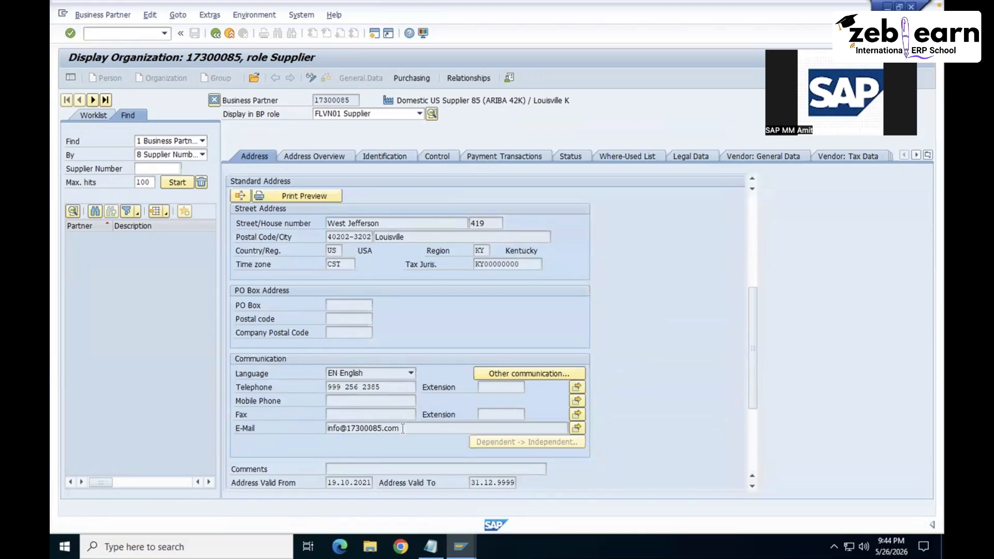
{"action": "left_click", "coordinate": [231, 37]}
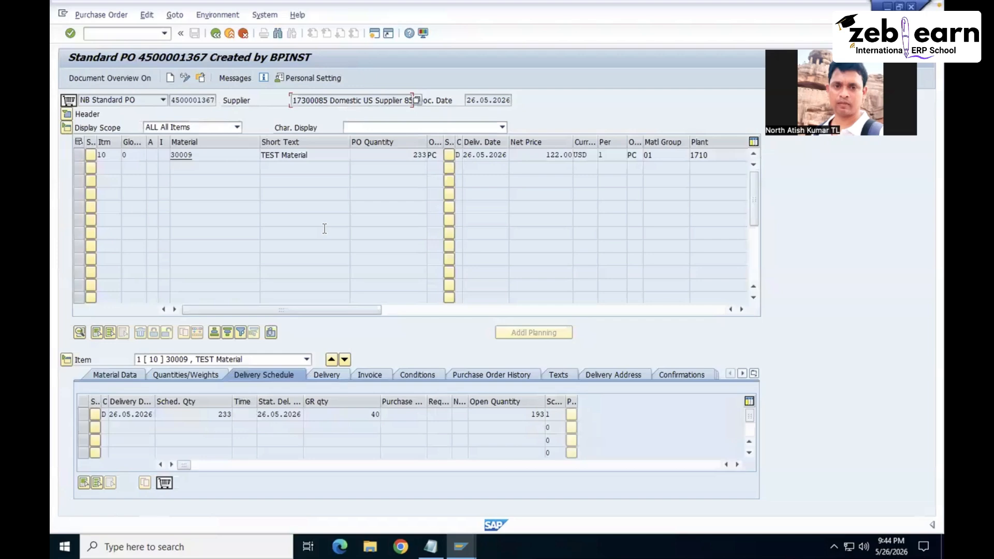
Leave the displayed order and start a new standard purchase order in ME21N for the supplier Domestic US Supplier 85.
{"action": "left_click", "coordinate": [216, 34]}
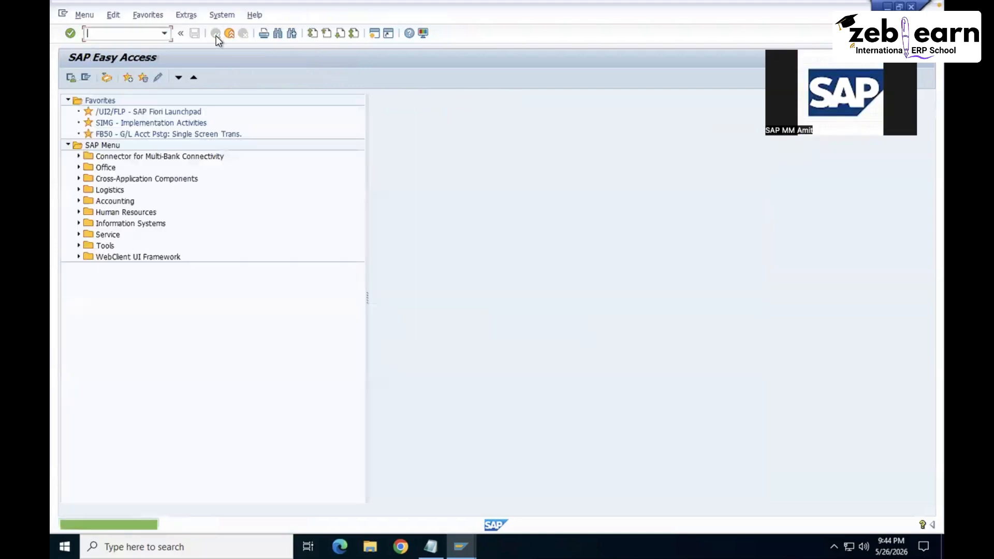
{"action": "type", "text": "ME21N"}
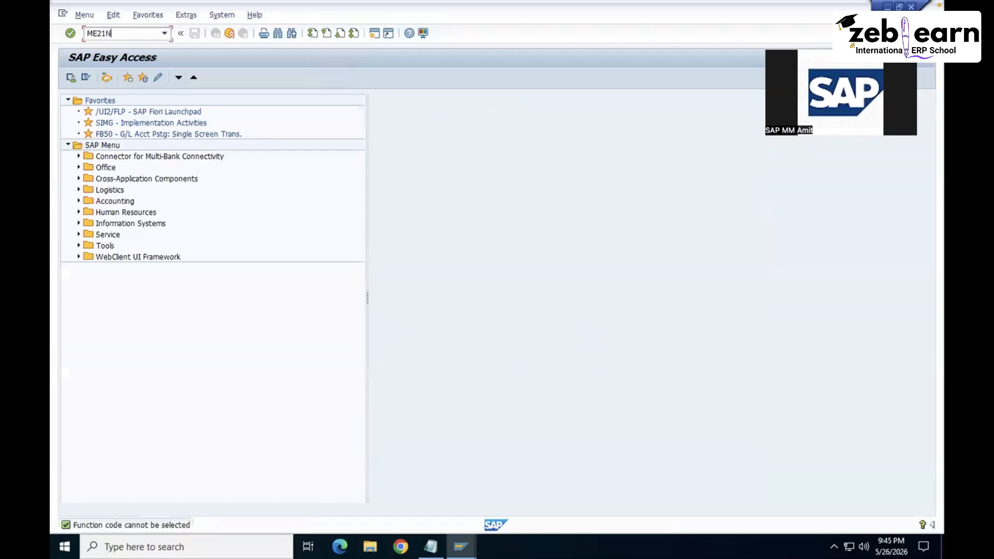
{"action": "key", "text": "Return"}
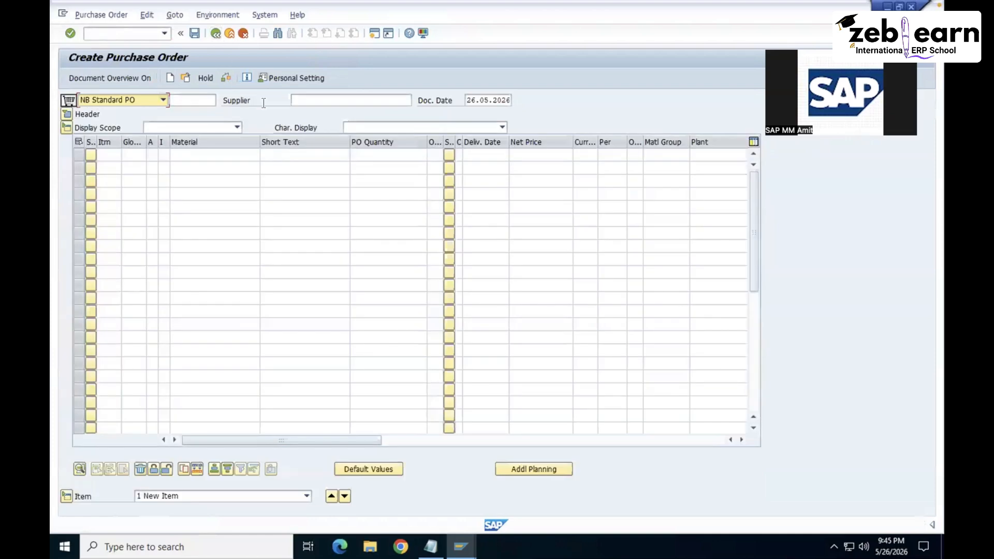
{"action": "left_click", "coordinate": [302, 100]}
{"action": "key", "text": "Down"}
{"action": "key", "text": "Return"}
{"action": "key", "text": "Return"}
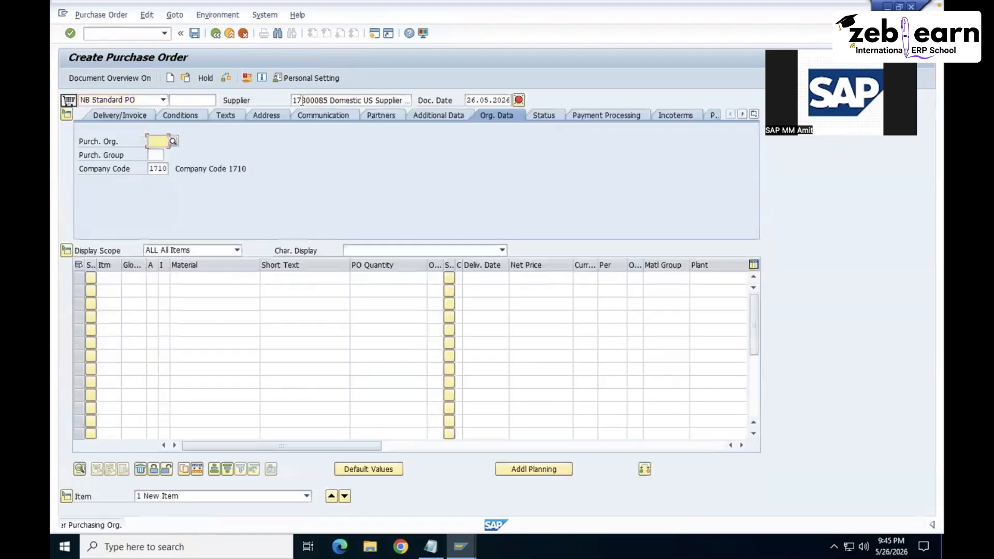
Assign purchasing organization 1710 and purchasing group 001 in the new order's organizational data.
{"action": "key", "text": "Down"}
{"action": "key", "text": "Return"}
{"action": "key", "text": "Return"}
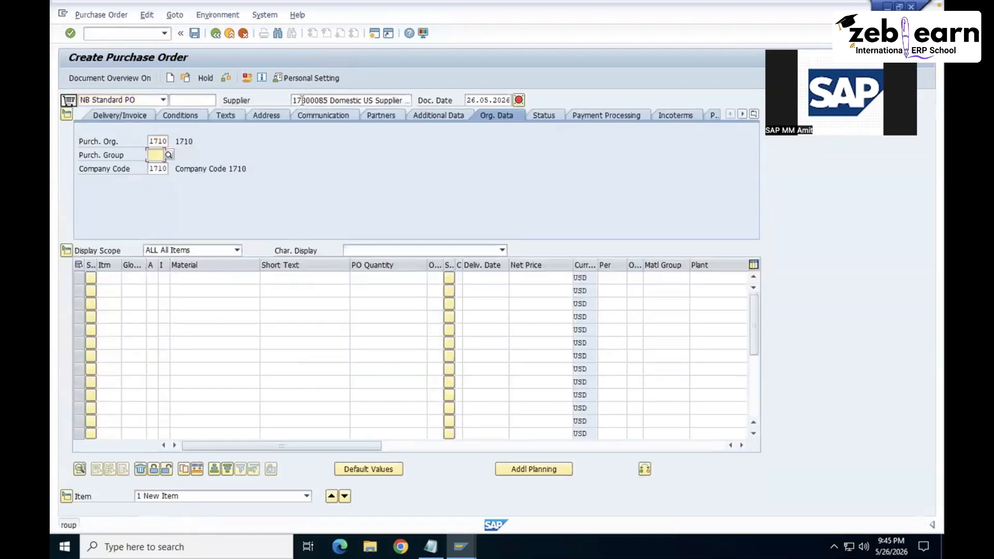
{"action": "key", "text": "Down"}
{"action": "key", "text": "Return"}
{"action": "key", "text": "Return"}
Enter material 30009 and plant 1710 for item 10, leaving the PO quantity empty.
{"action": "left_click", "coordinate": [216, 278]}
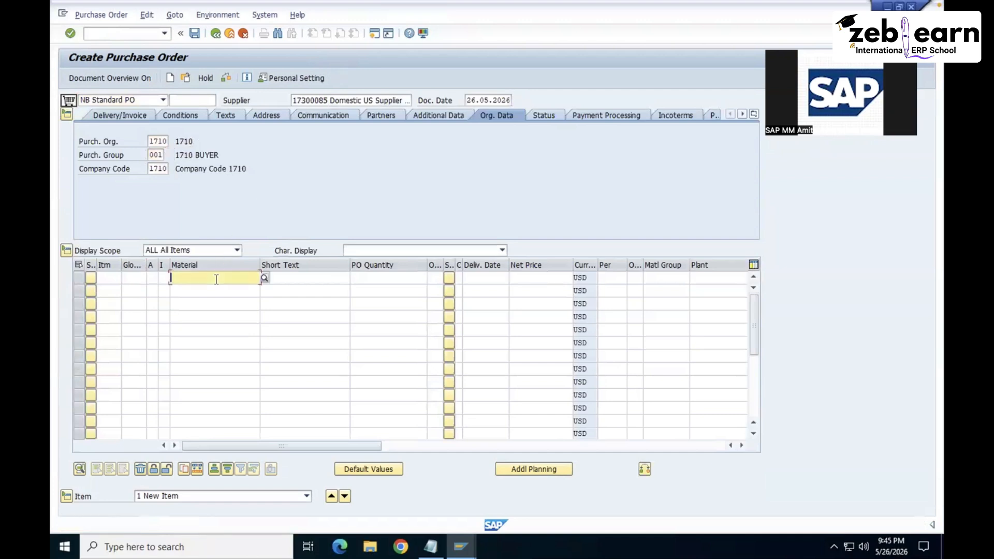
{"action": "key", "text": "Down"}
{"action": "key", "text": "Return"}
{"action": "key", "text": "Tab"}
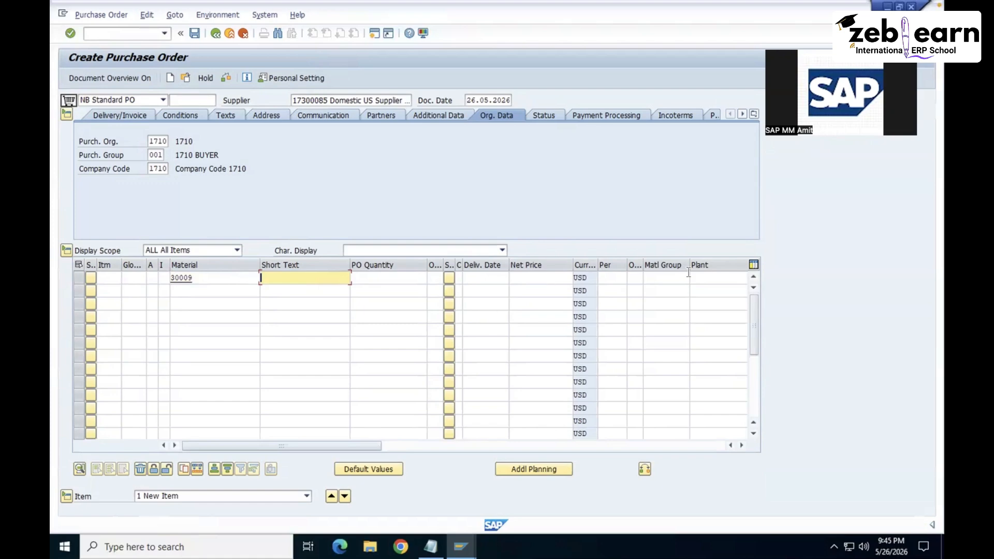
{"action": "left_click", "coordinate": [707, 275]}
{"action": "key", "text": "Down"}
{"action": "key", "text": "Return"}
{"action": "key", "text": "Return"}
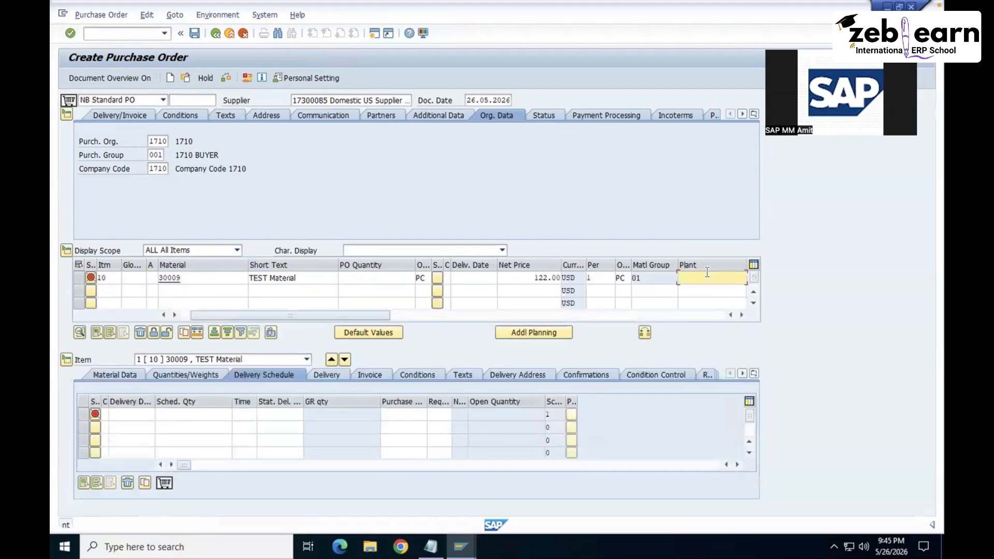
{"action": "key", "text": "Return"}
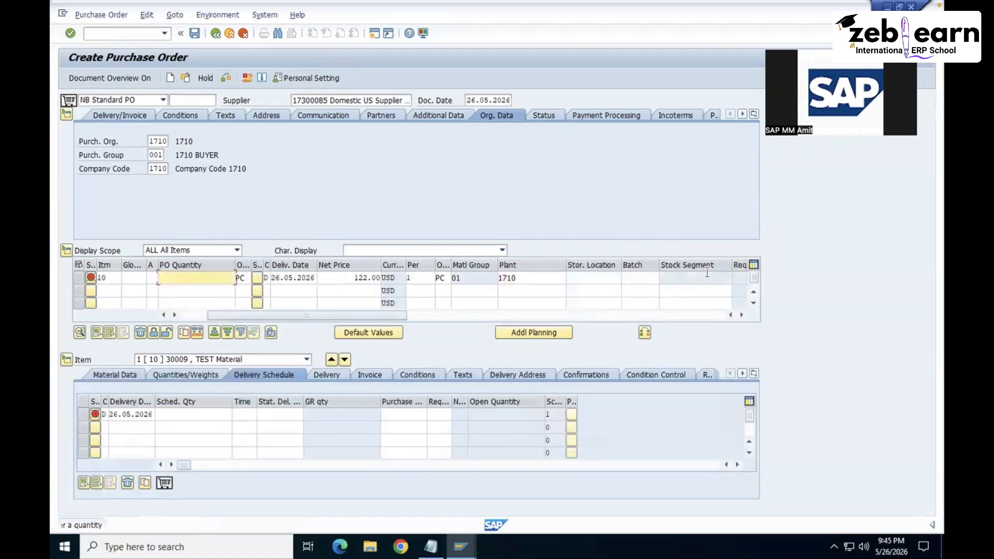
Set item 10's storage location to 171A.
{"action": "left_click", "coordinate": [614, 282]}
{"action": "key", "text": "Down"}
{"action": "key", "text": "Return"}
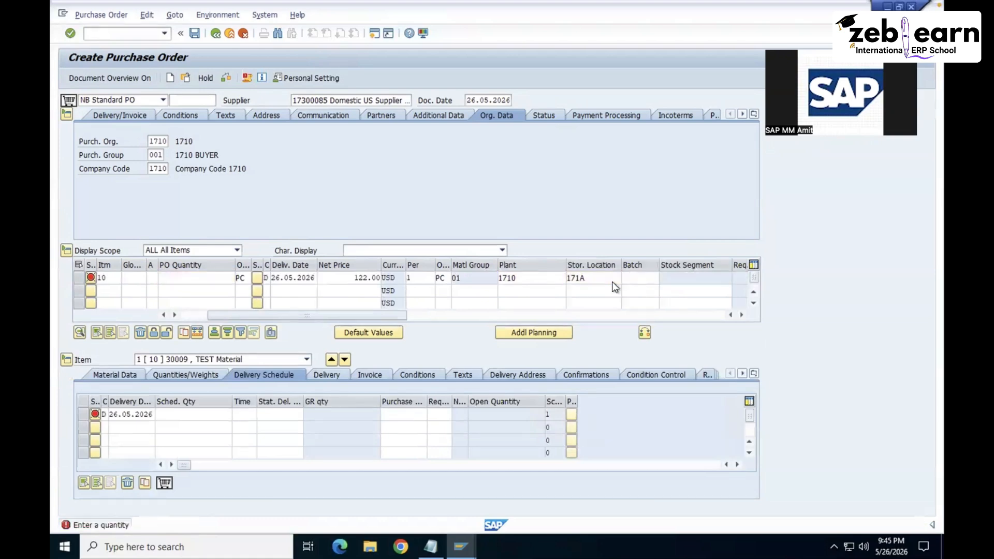
{"action": "left_click_drag", "start_coordinate": [357, 317], "coordinate": [222, 313]}
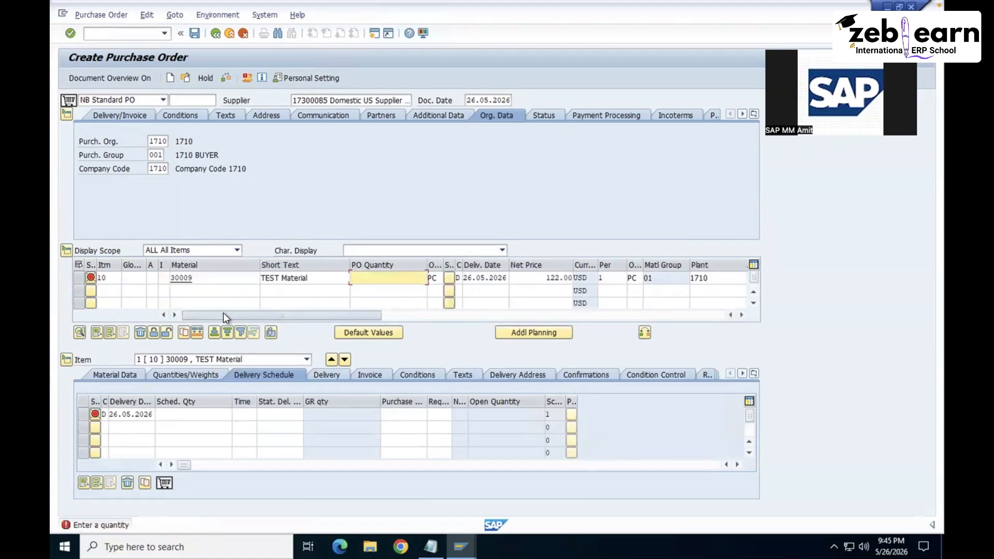
Try to save the order without a PO quantity, cancel the save and check the document for errors.
{"action": "left_click", "coordinate": [195, 34]}
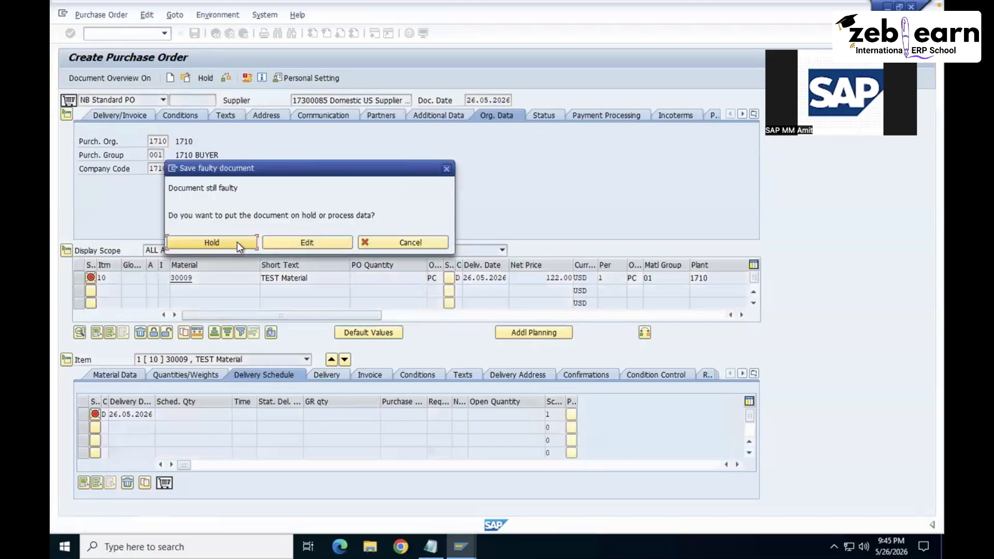
{"action": "left_click", "coordinate": [410, 243]}
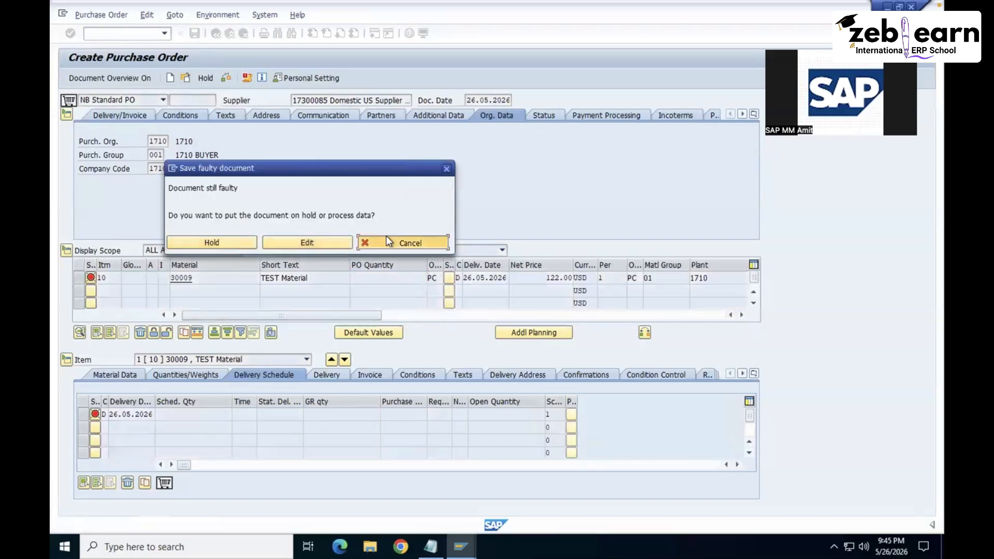
{"action": "left_click", "coordinate": [226, 78]}
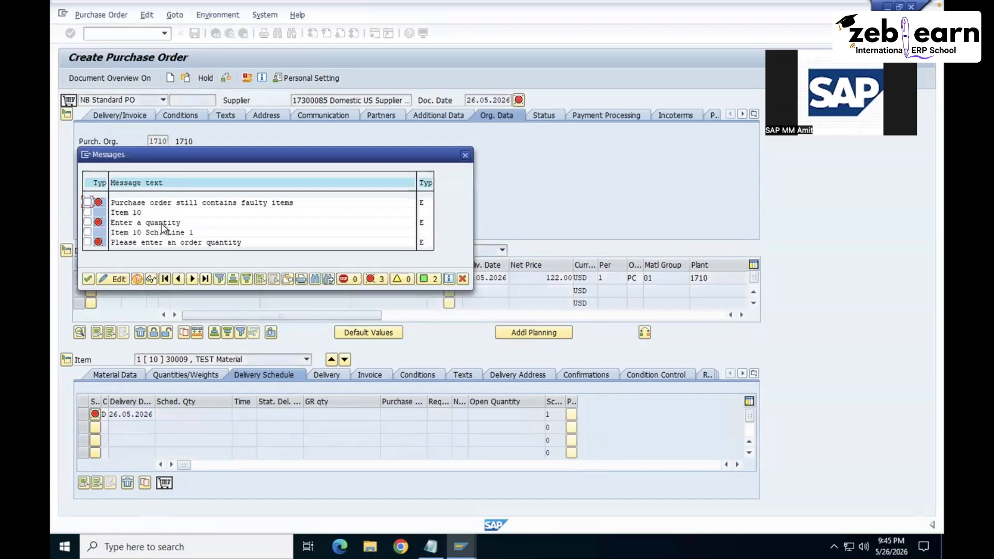
{"action": "left_click", "coordinate": [468, 156]}
{"action": "left_click", "coordinate": [386, 279]}
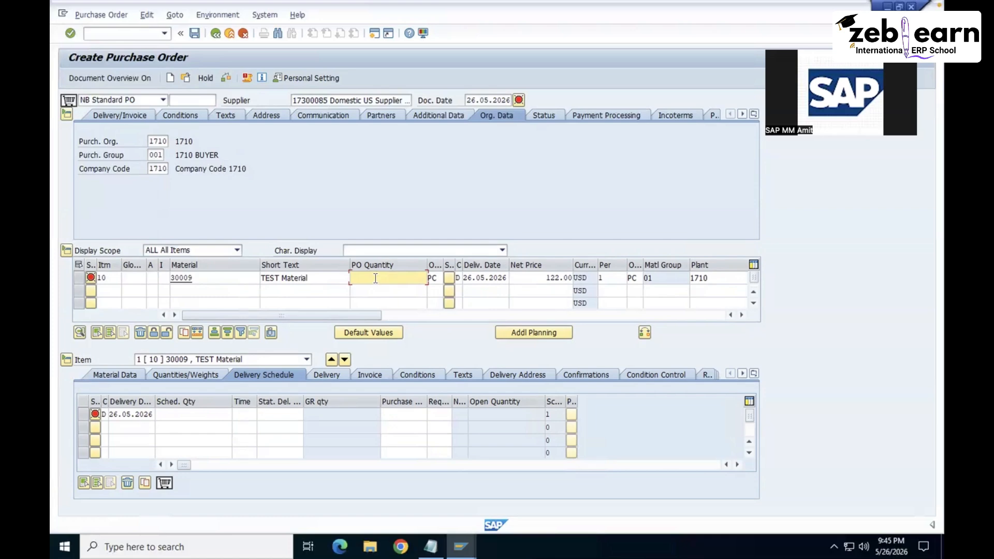
Put the incomplete purchase order on hold, reopen it in change mode and check its messages.
{"action": "left_click", "coordinate": [204, 80]}
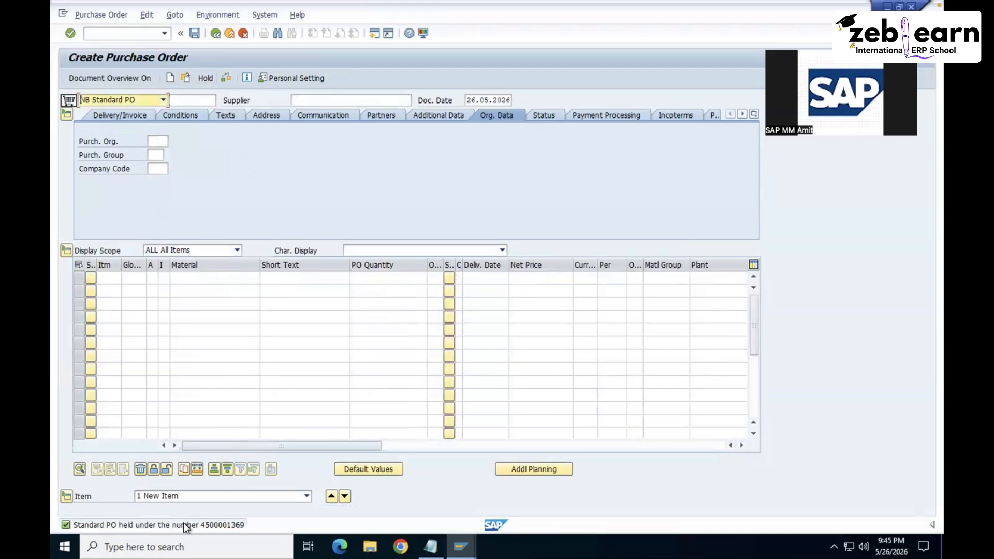
{"action": "left_click", "coordinate": [185, 78]}
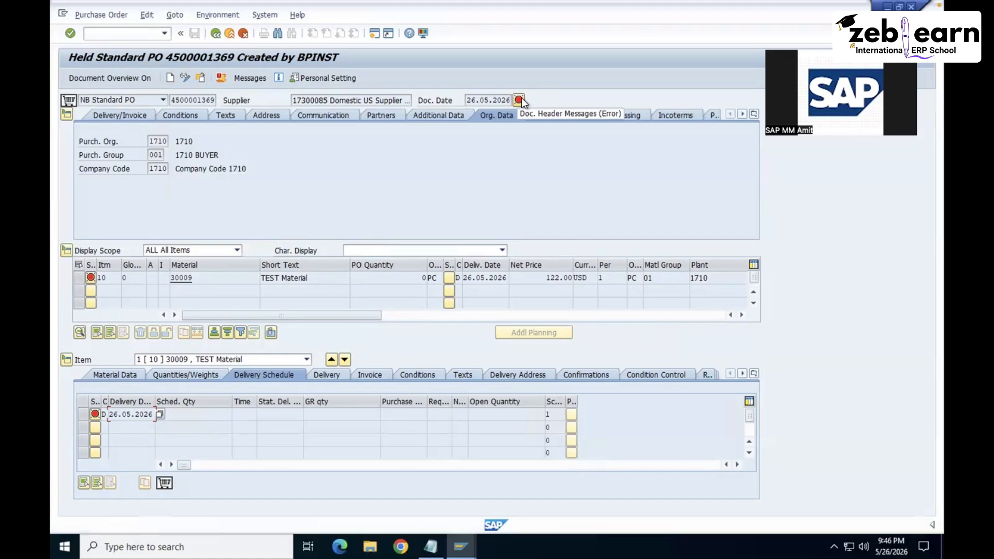
{"action": "left_click", "coordinate": [187, 78]}
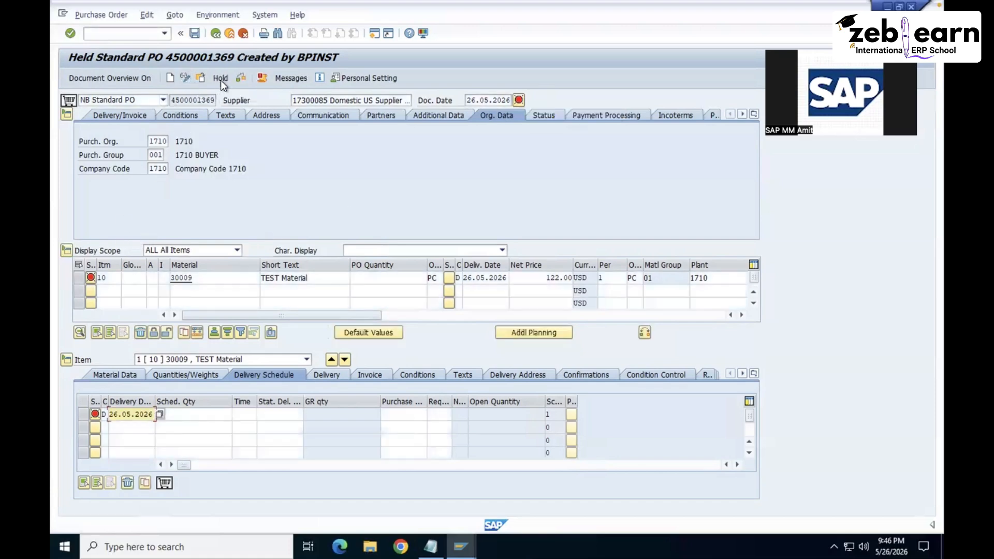
{"action": "left_click", "coordinate": [239, 78]}
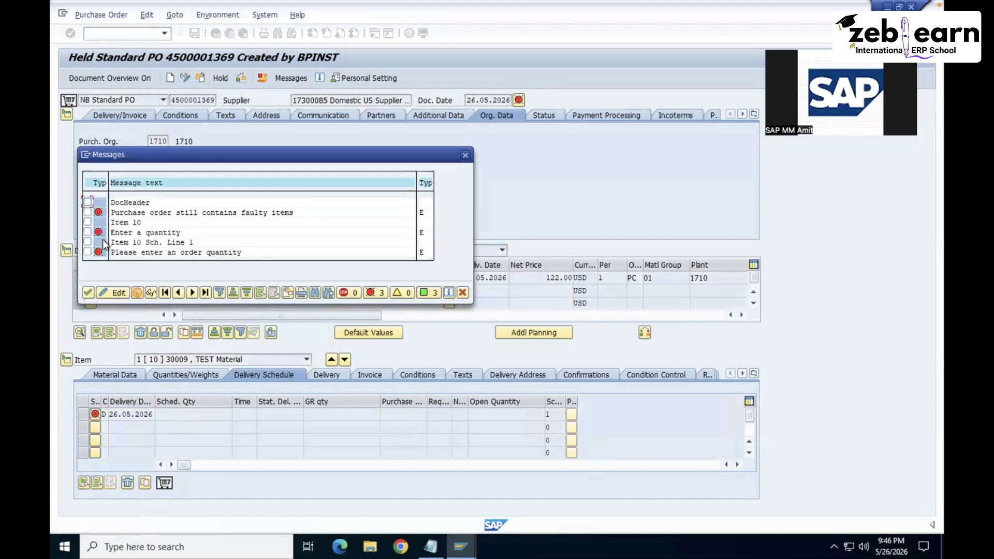
{"action": "left_click", "coordinate": [466, 156]}
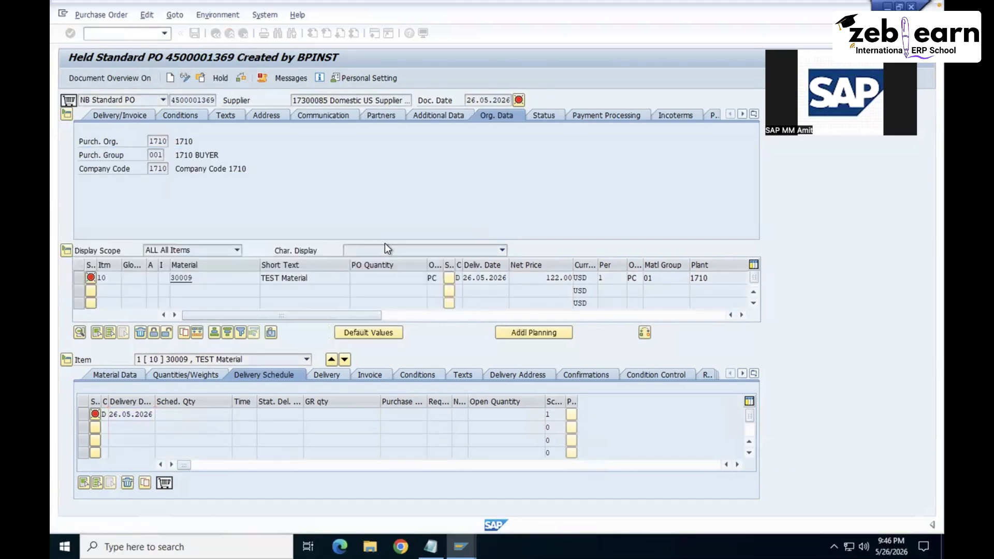
Set item 10's PO quantity to 56 PC, check the held purchase order and save it.
{"action": "left_click", "coordinate": [379, 280]}
{"action": "type", "text": "56"}
{"action": "key", "text": "Return"}
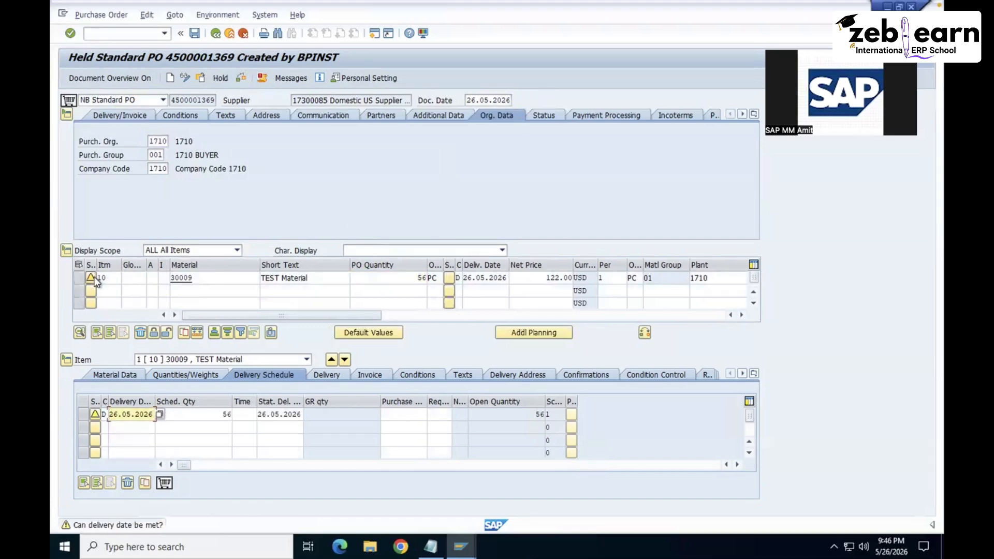
{"action": "left_click", "coordinate": [241, 78]}
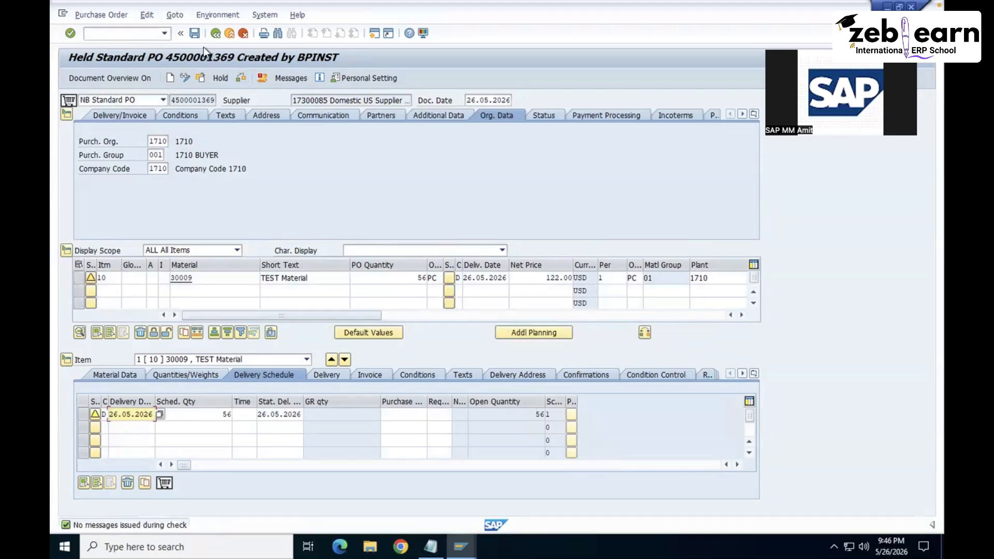
{"action": "left_click", "coordinate": [195, 34]}
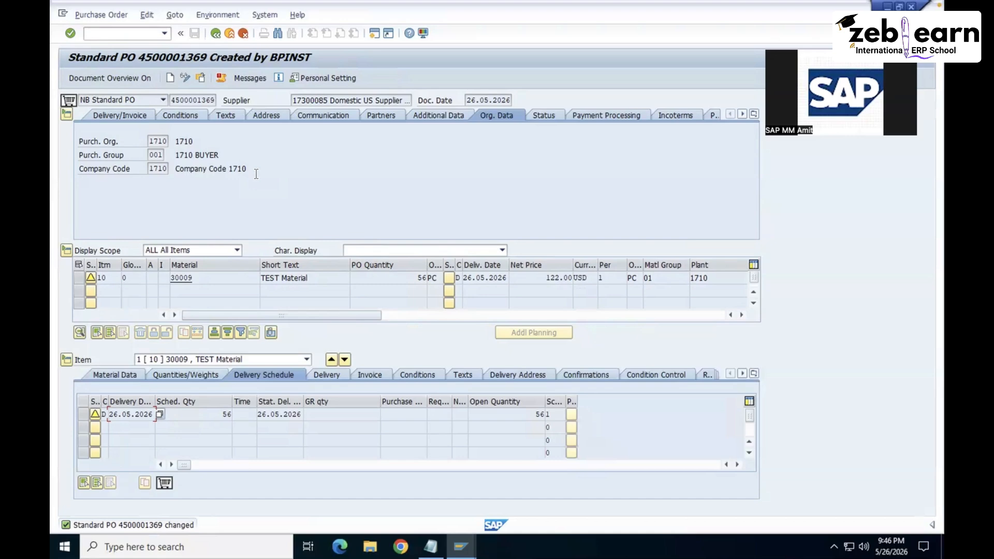
Leave the saved purchase order and open a blank one in ME21N.
{"action": "left_click", "coordinate": [185, 79]}
{"action": "key", "text": "F3"}
{"action": "type", "text": "me21n"}
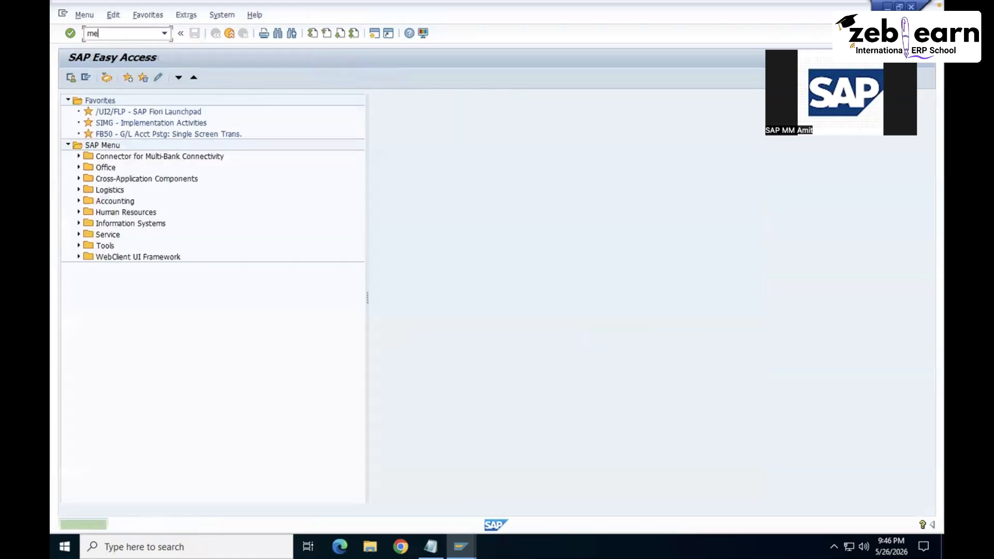
{"action": "key", "text": "Return"}
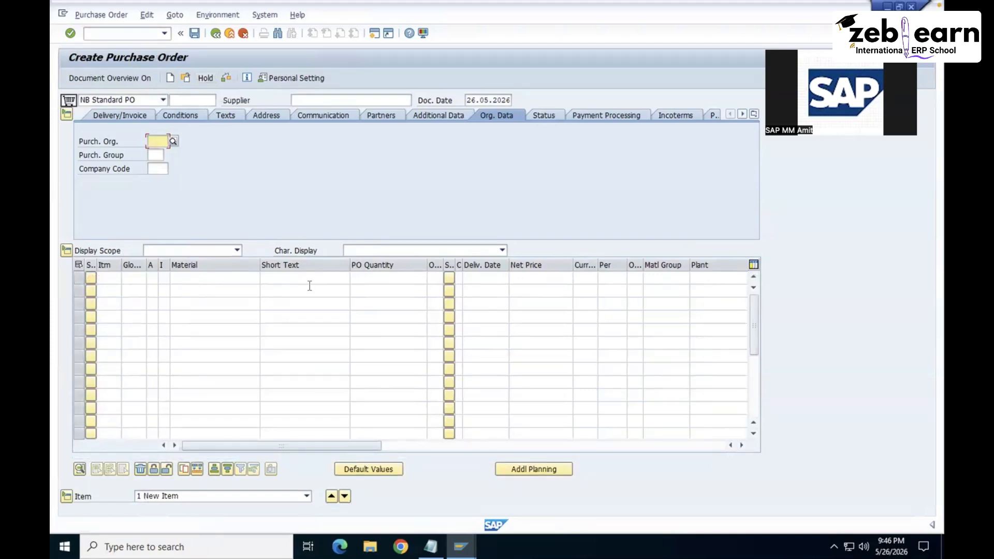
Exit the blank purchase order and open ME51N to create a purchase requisition.
{"action": "key", "text": "F3"}
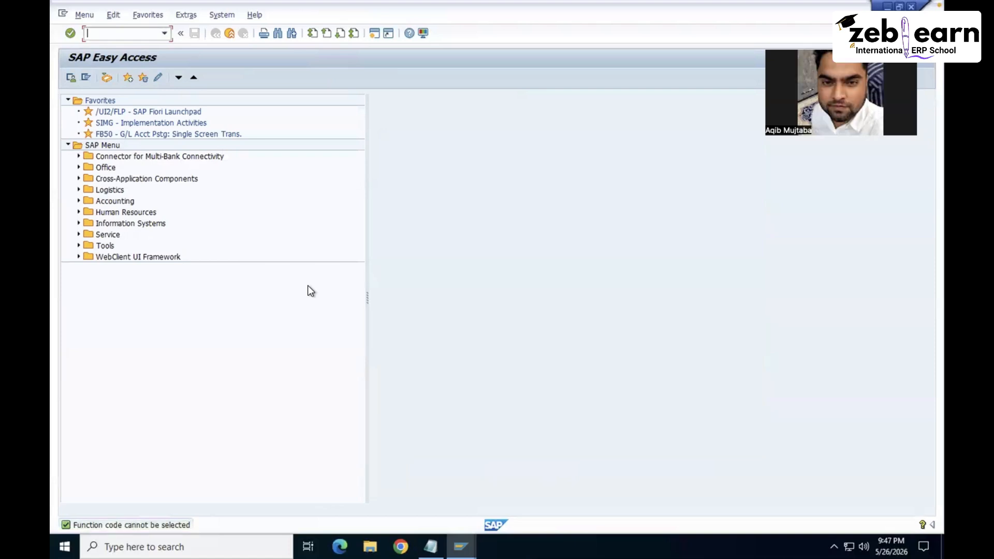
{"action": "type", "text": "me51n"}
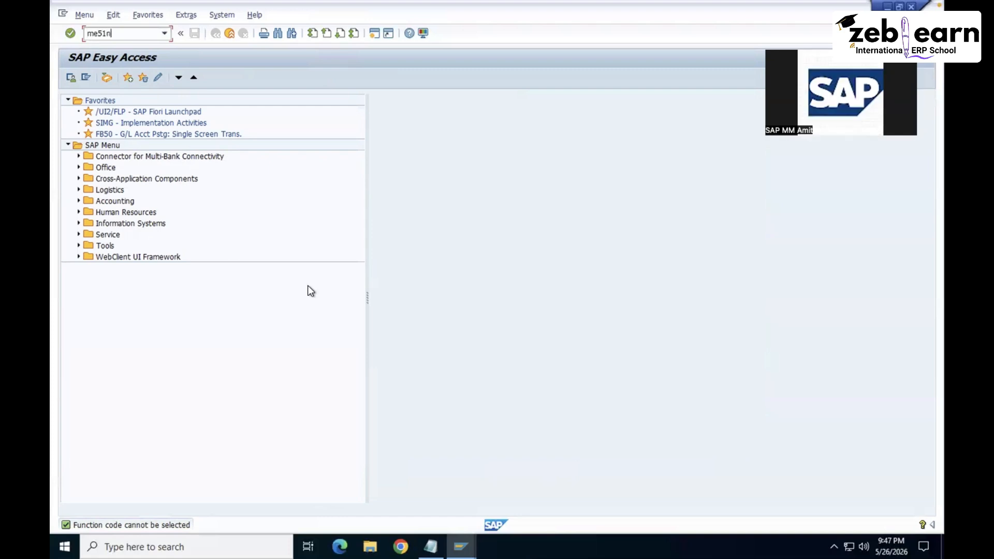
{"action": "key", "text": "Return"}
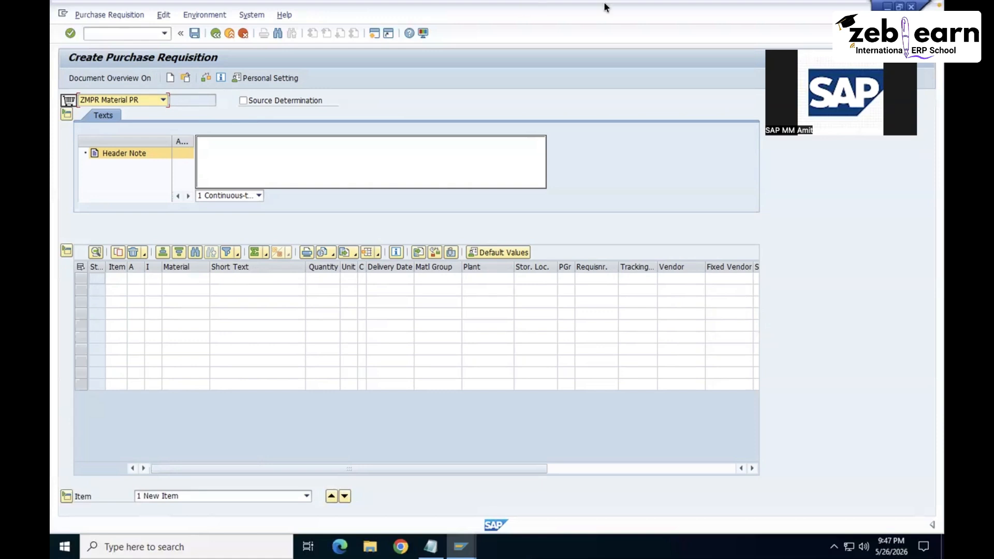
{"action": "mouse_move", "coordinate": [606, 7]}
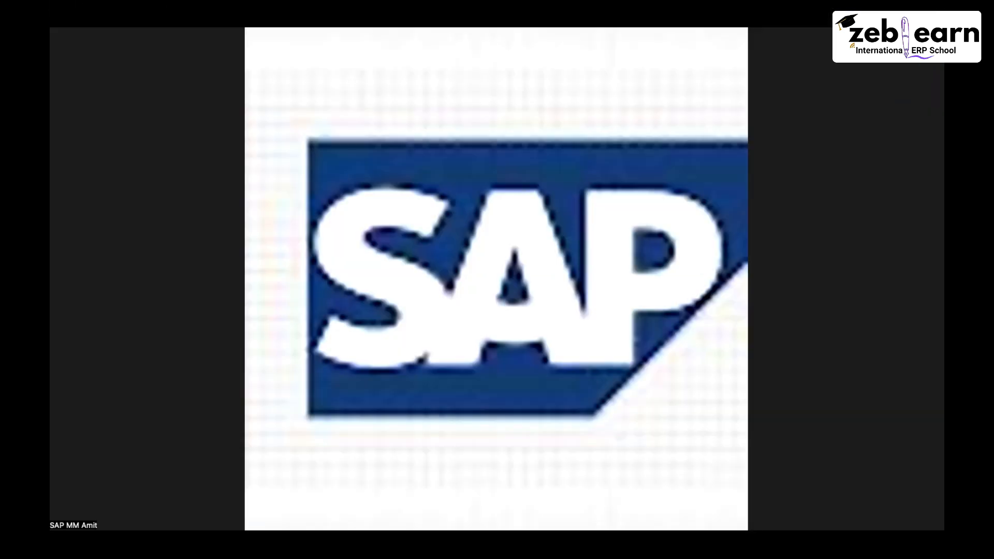
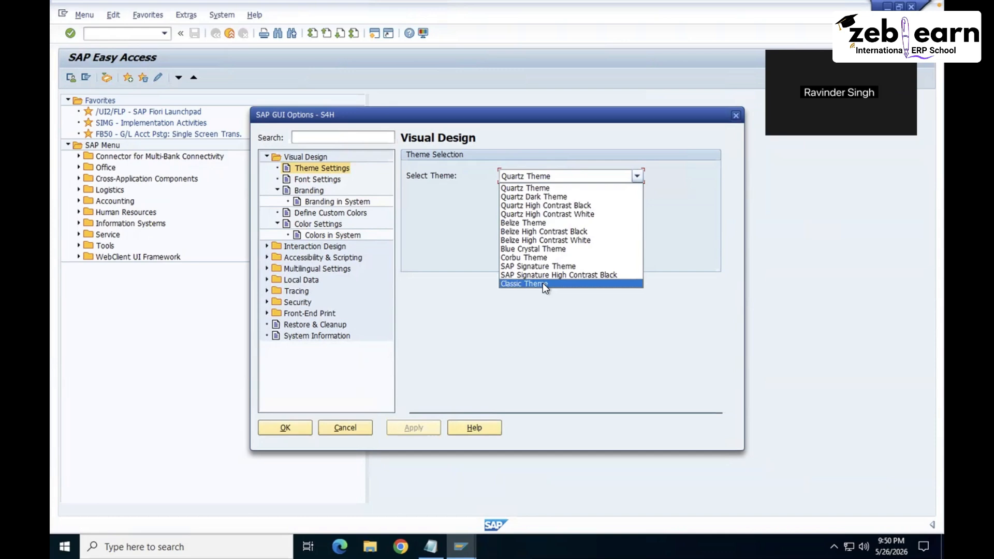
Apply the Quartz Theme in the SAP GUI options and log off the system.
{"action": "left_click", "coordinate": [551, 189]}
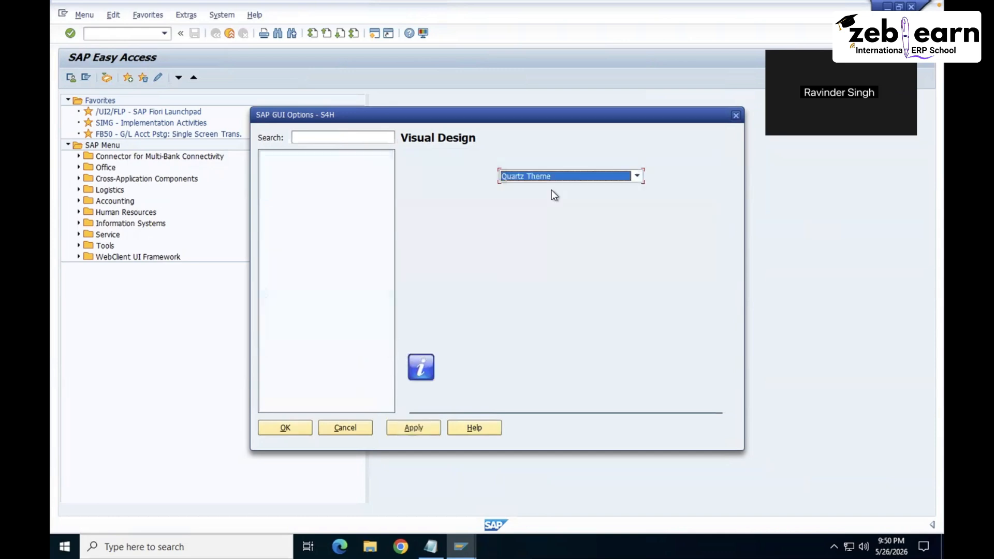
{"action": "left_click", "coordinate": [290, 421]}
{"action": "type", "text": "/ne"}
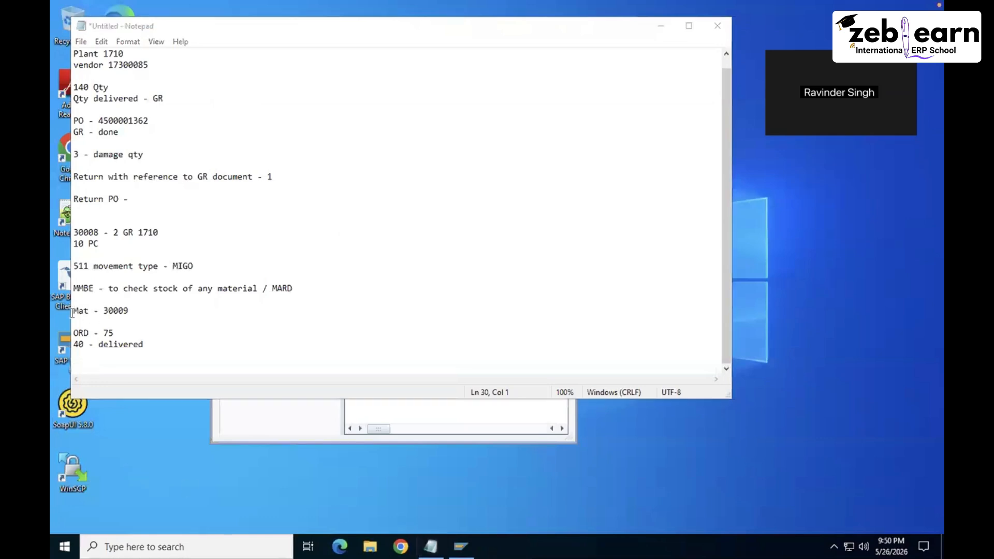
Reopen SAP Logon and log on to S4HANA with the user name and account password.
{"action": "double_click", "coordinate": [57, 338]}
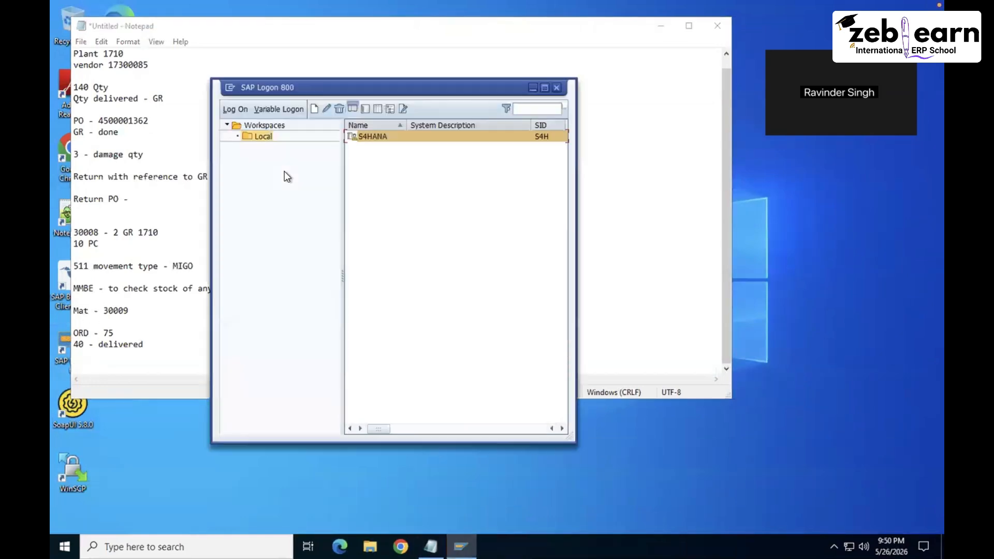
{"action": "key", "text": "Return"}
{"action": "type", "text": "king"}
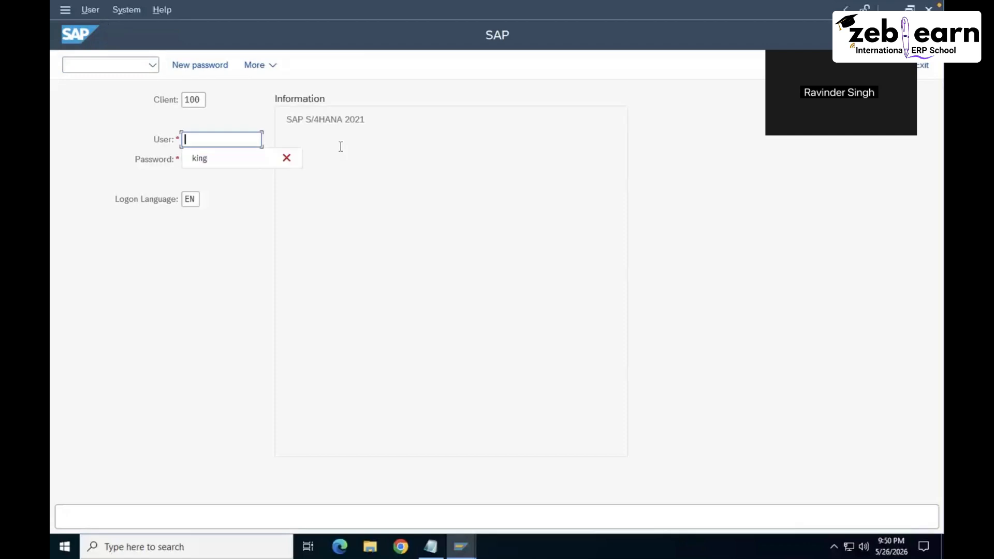
{"action": "key", "text": "Tab"}
{"action": "type", "text": "*****"}
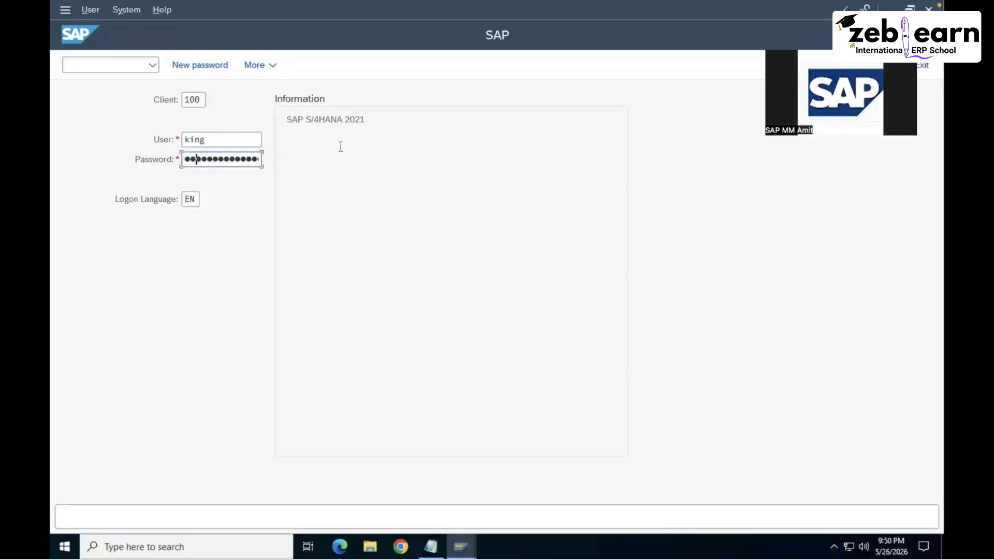
{"action": "type", "text": "****"}
{"action": "key", "text": "Return"}
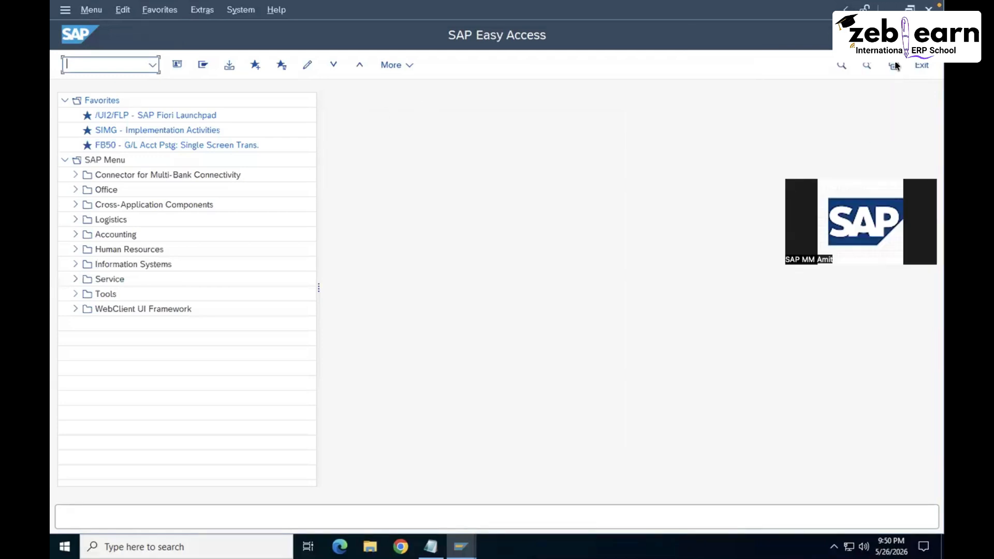
Set the SAP GUI theme to SAP Signature Theme and log off the system with /nex.
{"action": "left_click", "coordinate": [240, 15]}
{"action": "left_click", "coordinate": [464, 163]}
{"action": "left_click", "coordinate": [407, 69]}
{"action": "mouse_move", "coordinate": [430, 84]}
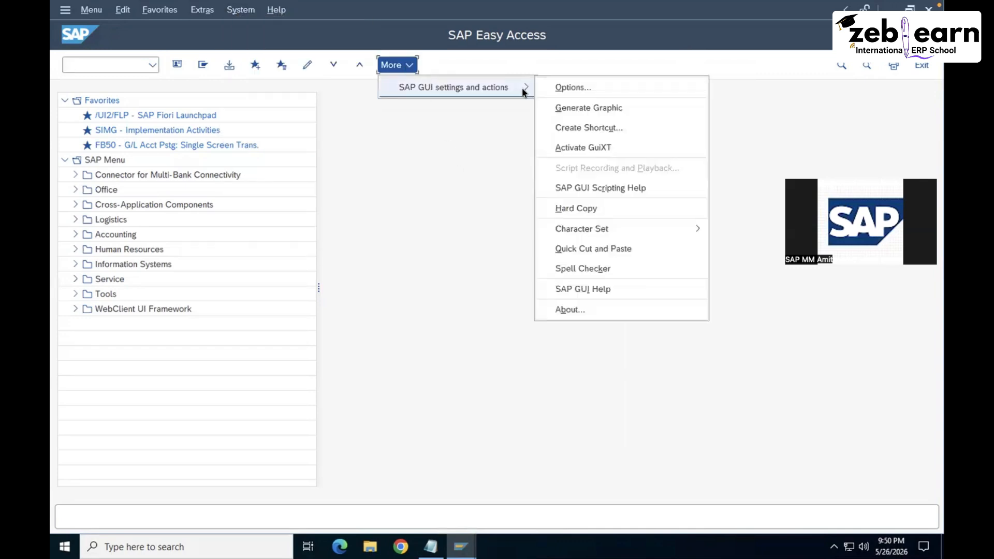
{"action": "left_click", "coordinate": [566, 88]}
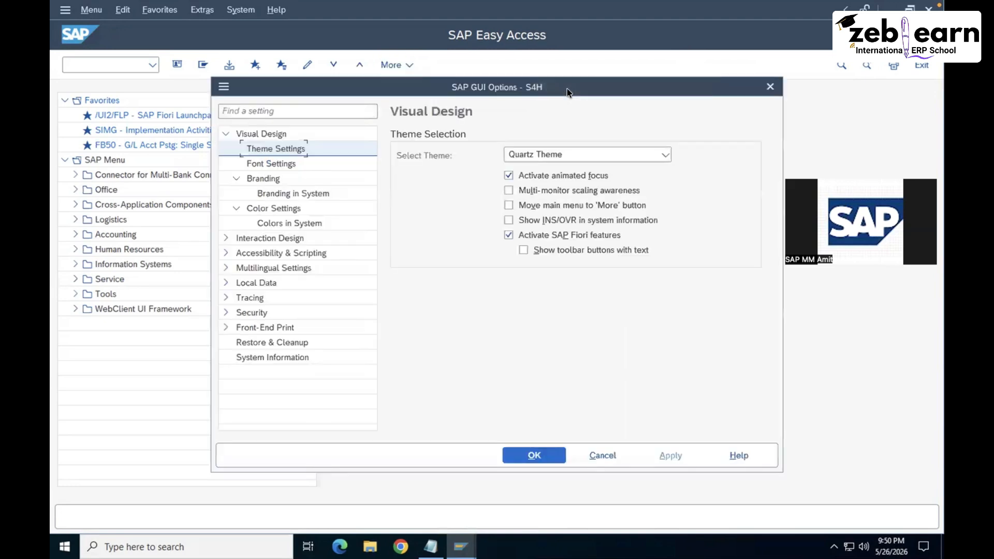
{"action": "left_click", "coordinate": [542, 157]}
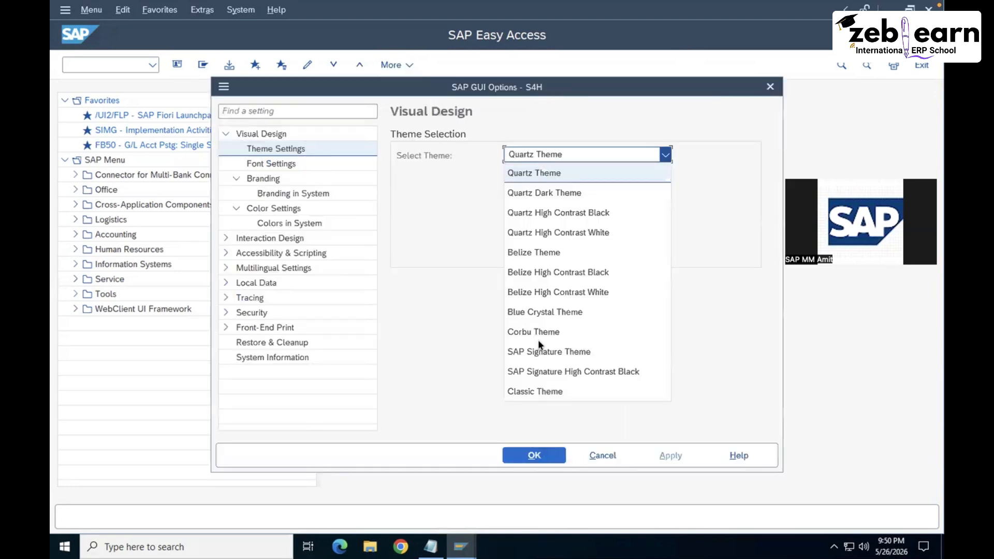
{"action": "left_click", "coordinate": [588, 351]}
{"action": "left_click", "coordinate": [535, 456]}
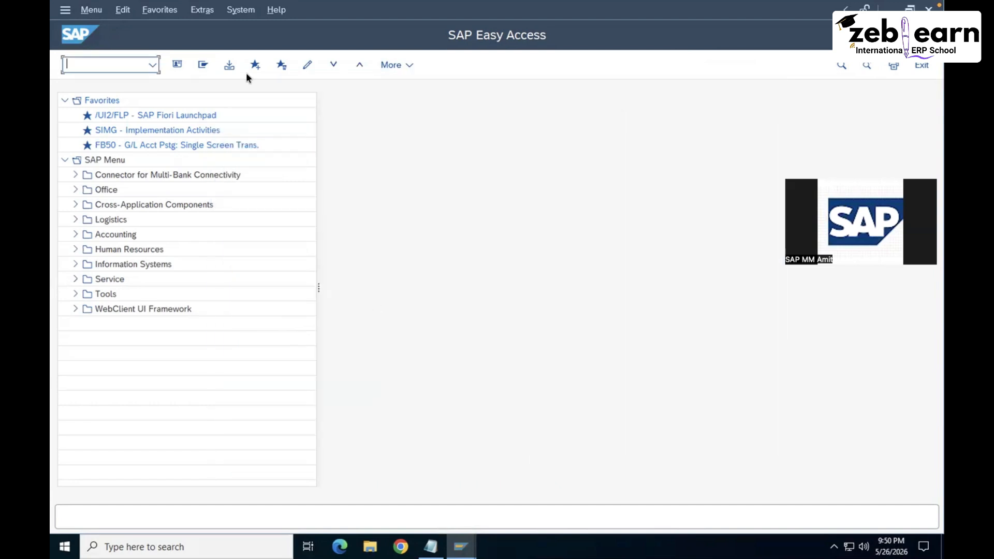
{"action": "type", "text": "/nex"}
{"action": "key", "text": "Return"}
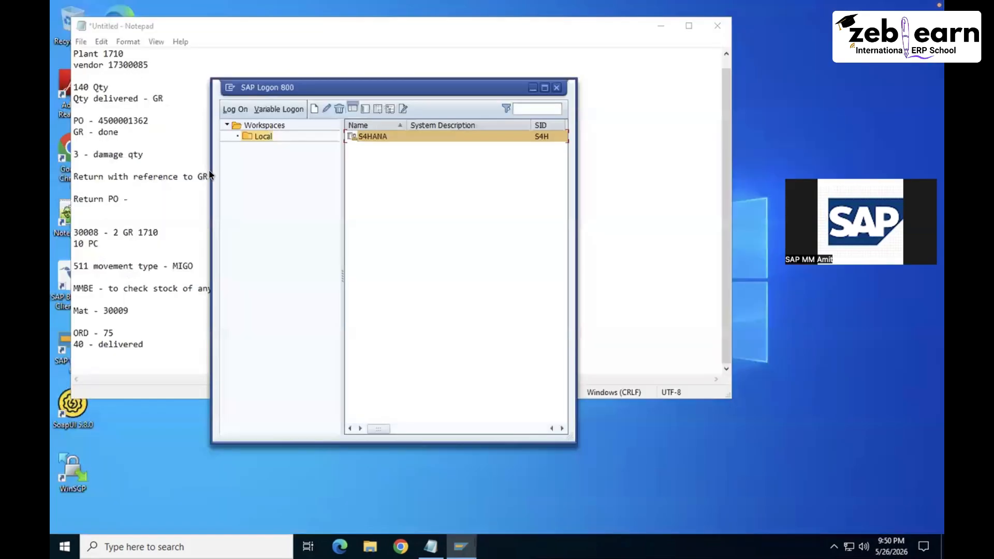
Open the S4HANA connection again and try to log on with the user name and account password.
{"action": "double_click", "coordinate": [361, 135]}
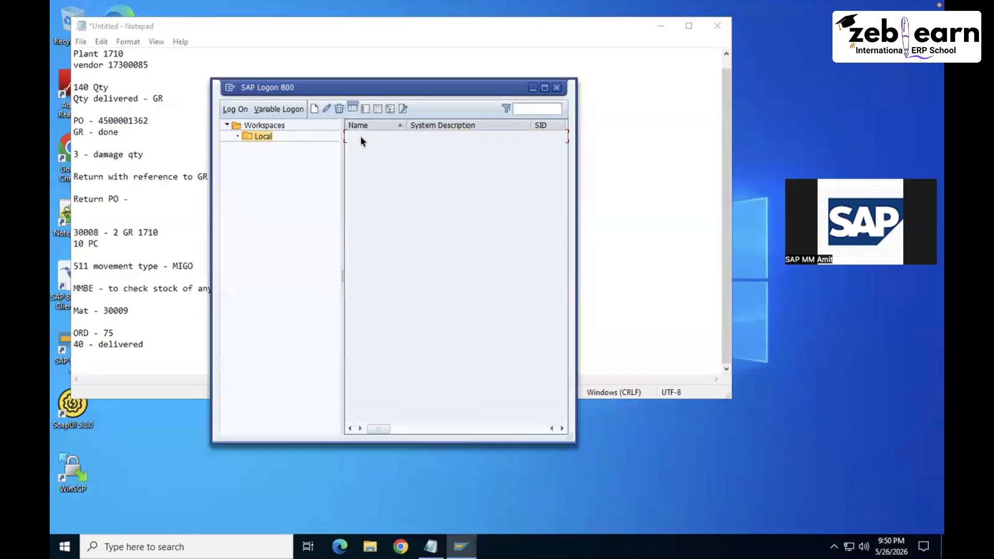
{"action": "type", "text": "king"}
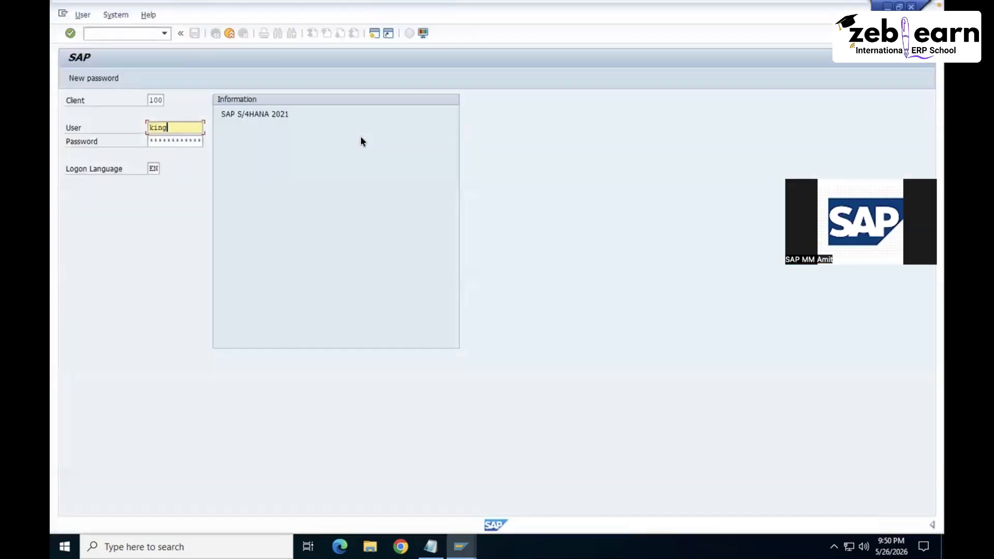
{"action": "key", "text": "Tab"}
{"action": "type", "text": "******"}
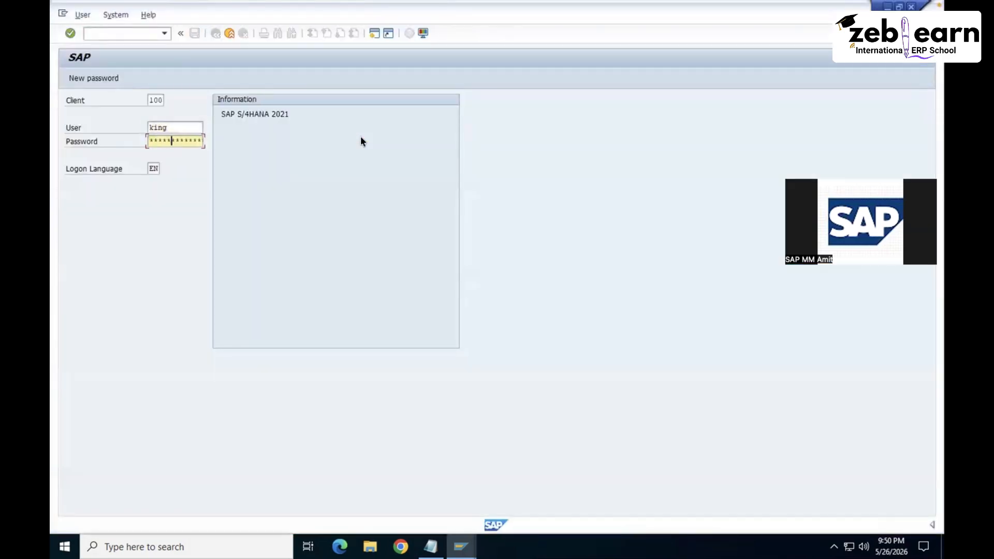
{"action": "key", "text": "BackSpace"}
{"action": "key", "text": "BackSpace"}
{"action": "key", "text": "BackSpace"}
{"action": "key", "text": "BackSpace"}
{"action": "key", "text": "BackSpace"}
{"action": "key", "text": "BackSpace"}
{"action": "type", "text": "******"}
{"action": "key", "text": "Return"}
Correct the user name, re-enter the account password and complete the logon past the failed-attempts notice.
{"action": "type", "text": "125"}
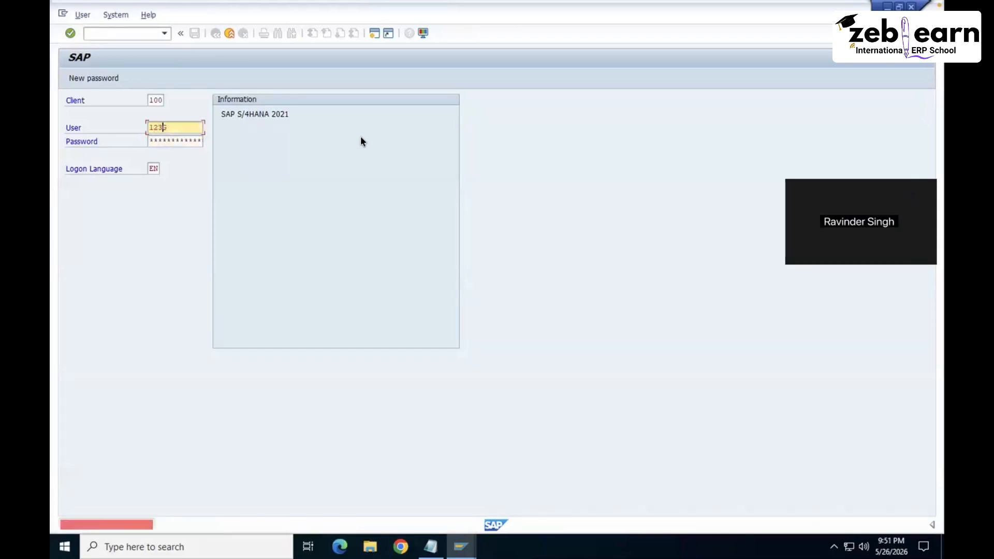
{"action": "key", "text": "BackSpace"}
{"action": "key", "text": "BackSpace"}
{"action": "key", "text": "BackSpace"}
{"action": "type", "text": "KING"}
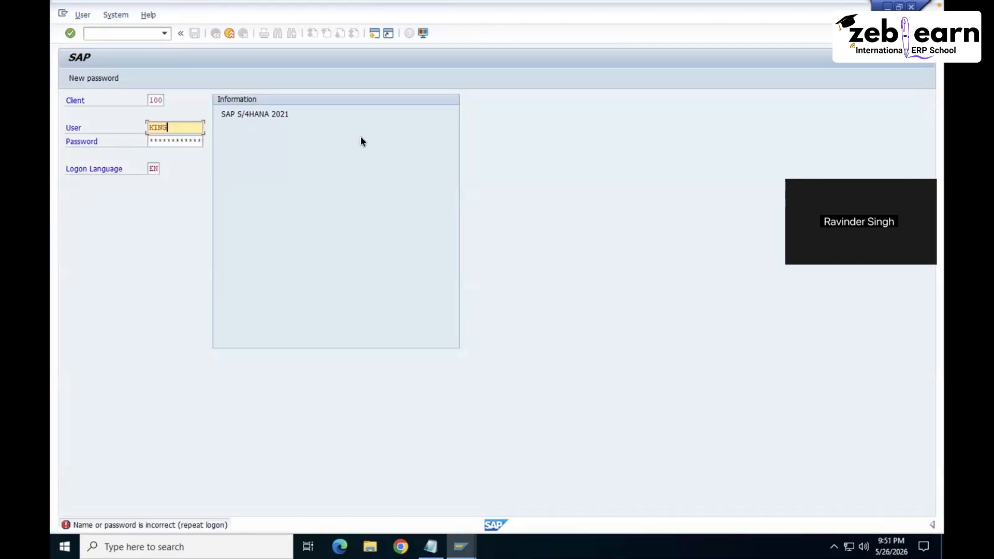
{"action": "key", "text": "Tab"}
{"action": "type", "text": "***"}
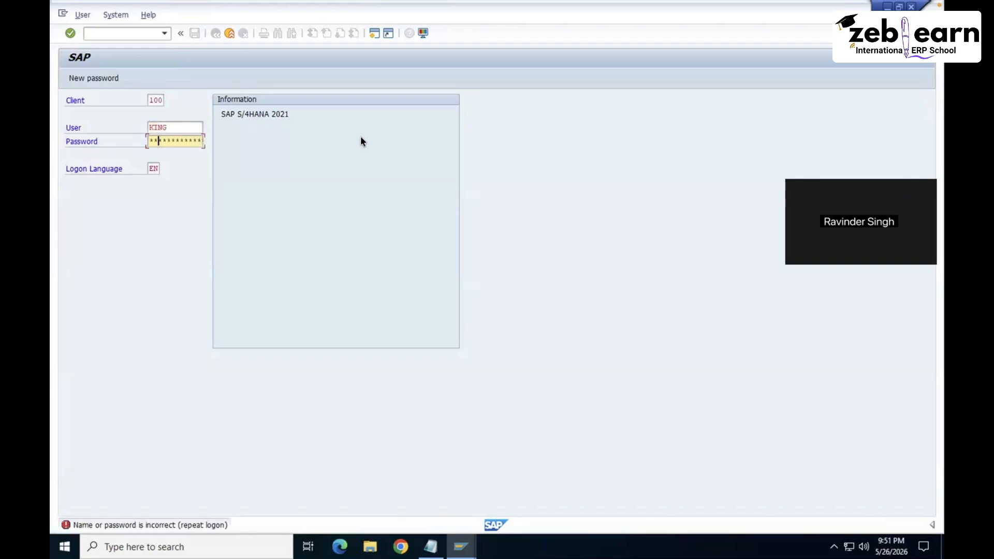
{"action": "type", "text": "*******"}
{"action": "key", "text": "Return"}
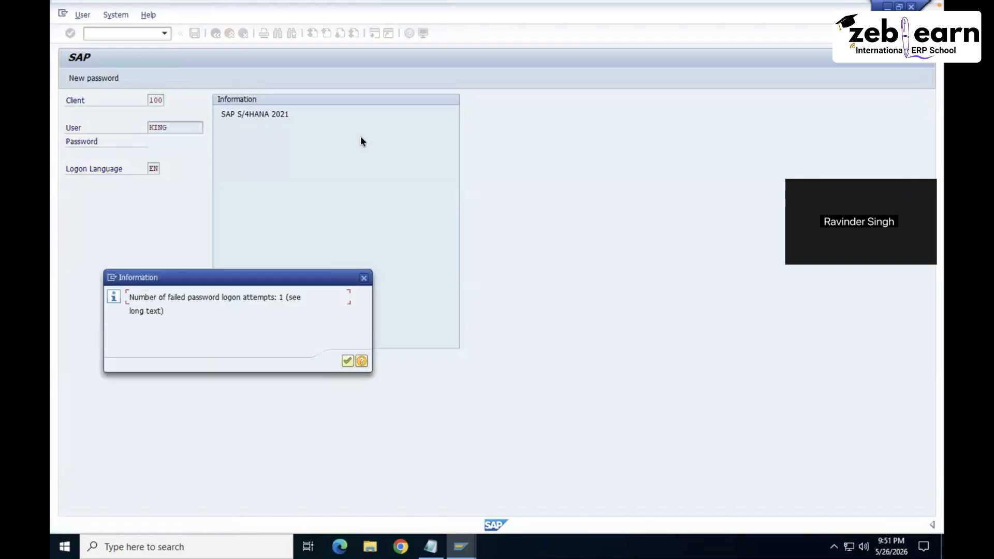
{"action": "key", "text": "Return"}
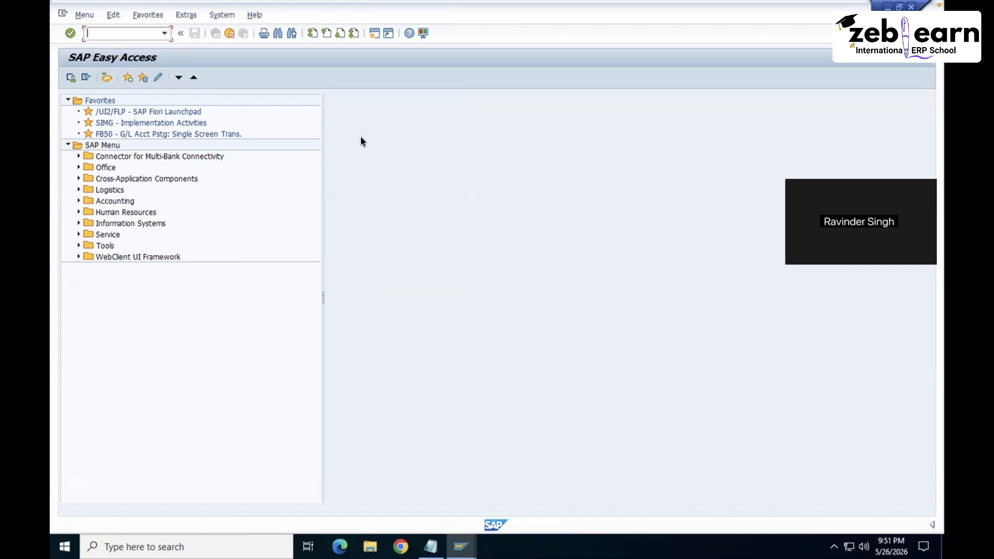
Open the general table display with SE16N and load the selection fields of table EKKO.
{"action": "type", "text": "se16n"}
{"action": "key", "text": "Return"}
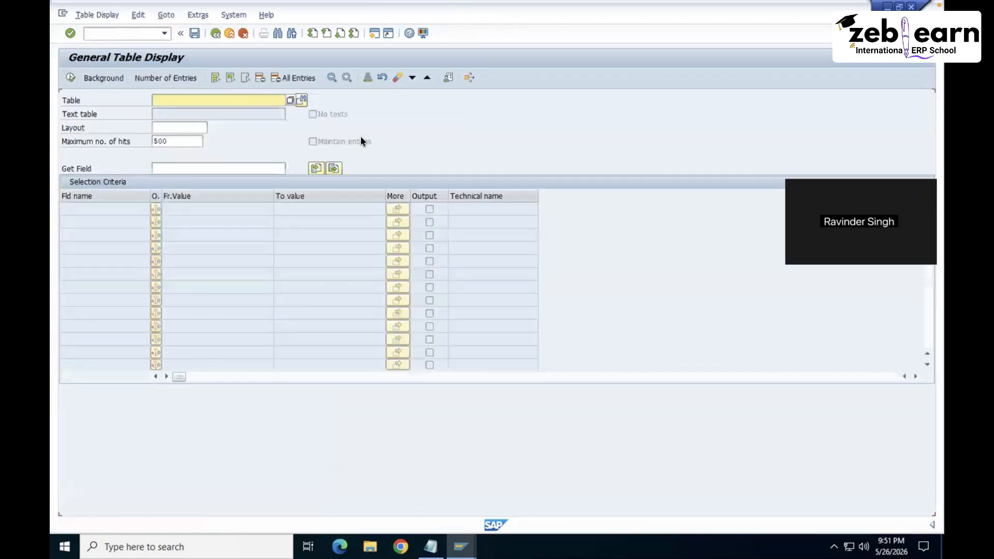
{"action": "type", "text": "EKKO"}
{"action": "key", "text": "Return"}
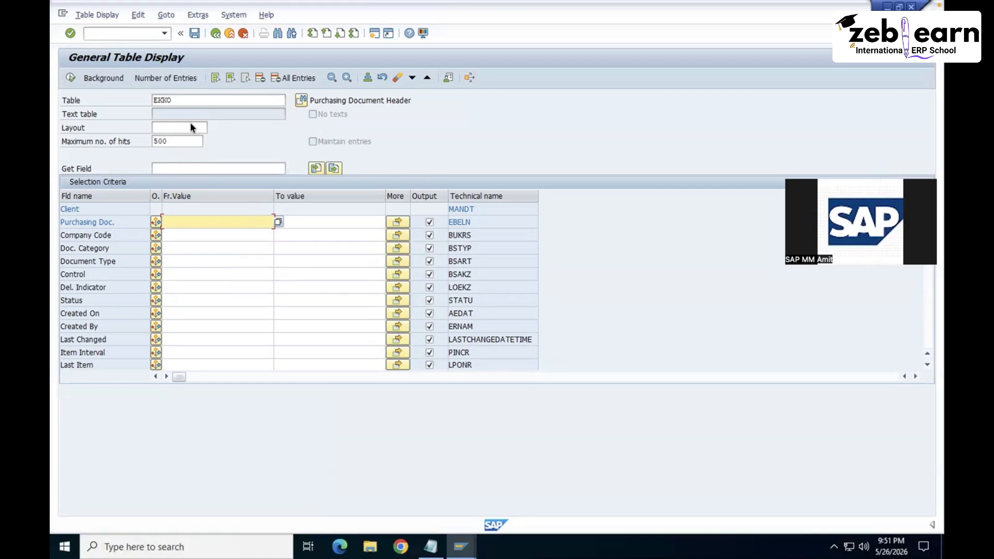
Display the EKPO purchasing document items for plant 1710 and examine their Plant column.
{"action": "left_click", "coordinate": [192, 100]}
{"action": "key", "text": "BackSpace"}
{"action": "key", "text": "BackSpace"}
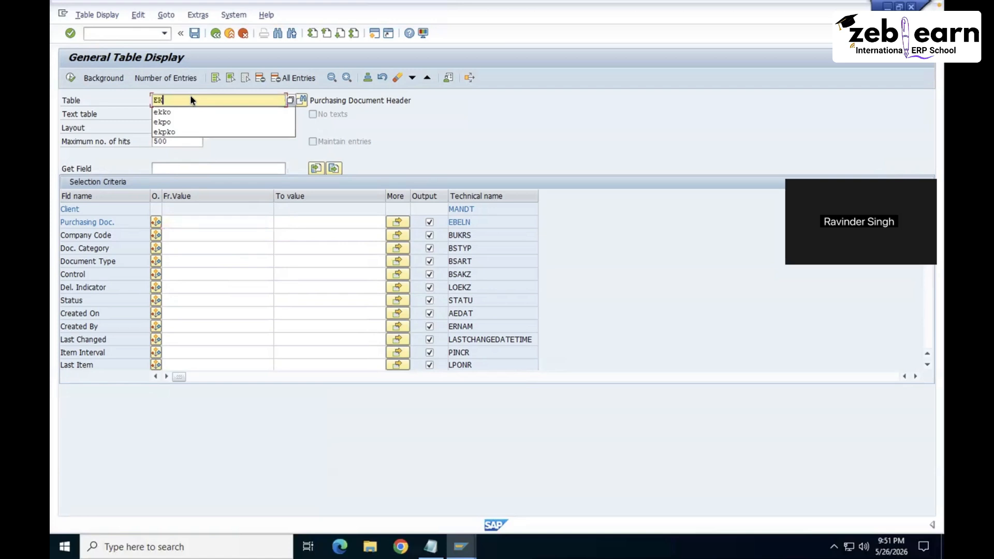
{"action": "type", "text": "PO"}
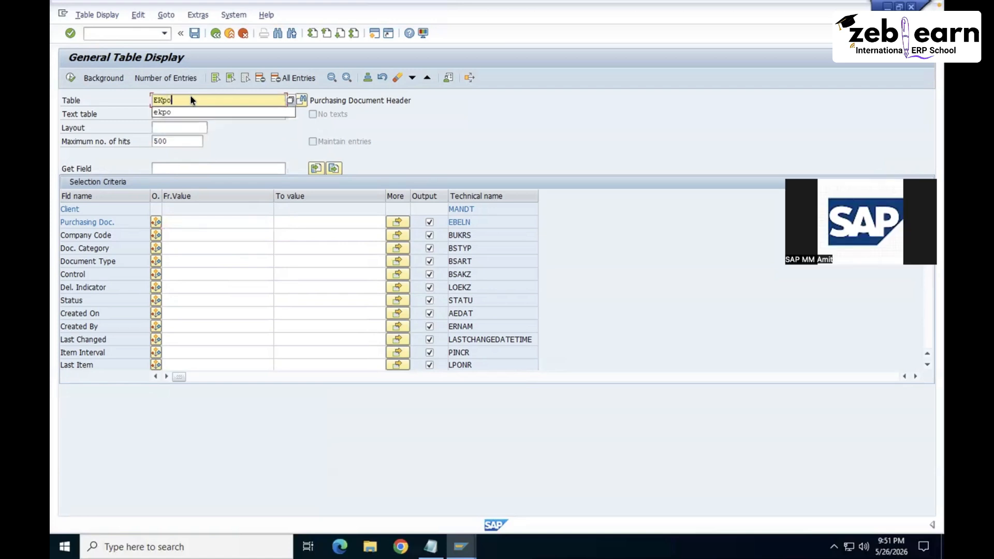
{"action": "key", "text": "Return"}
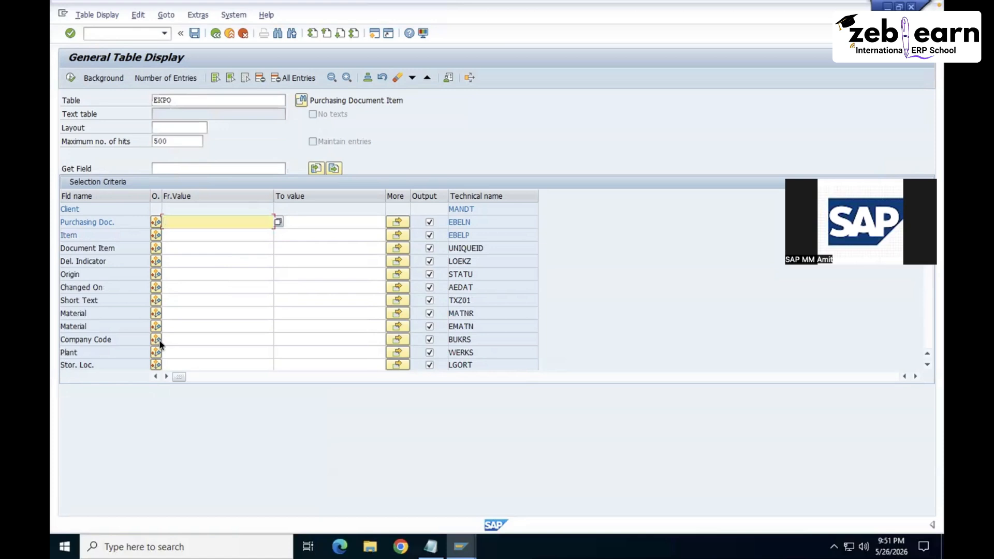
{"action": "left_click", "coordinate": [173, 354]}
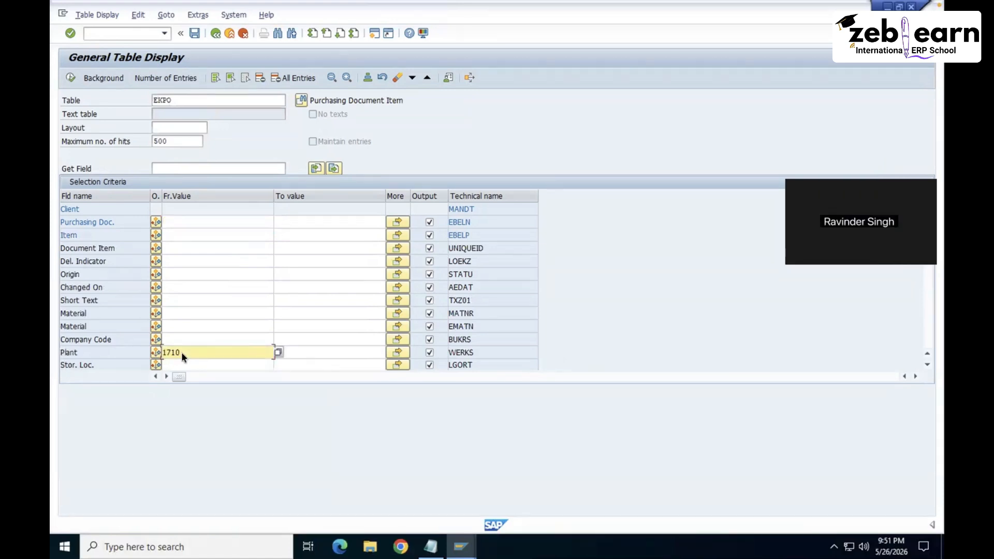
{"action": "left_click", "coordinate": [70, 75]}
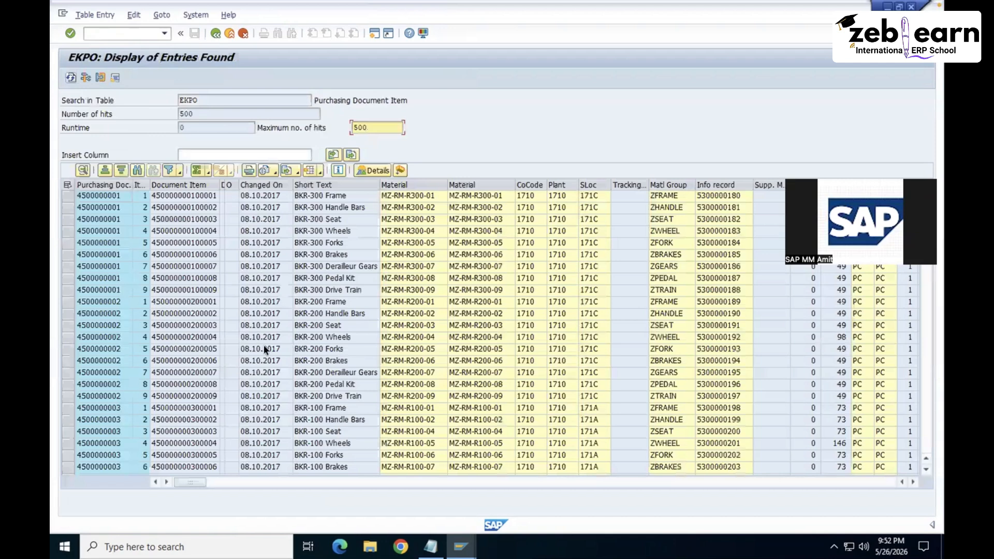
{"action": "left_click", "coordinate": [558, 187]}
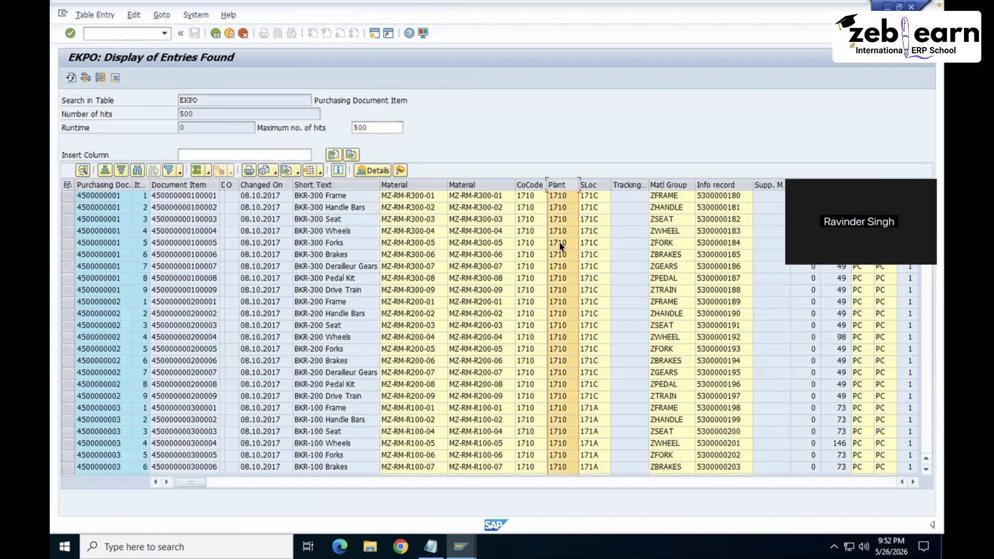
{"action": "scroll", "coordinate": [557, 334], "scroll_direction": "down", "scroll_amount": 4}
{"action": "scroll", "coordinate": [557, 334], "scroll_direction": "down", "scroll_amount": 5}
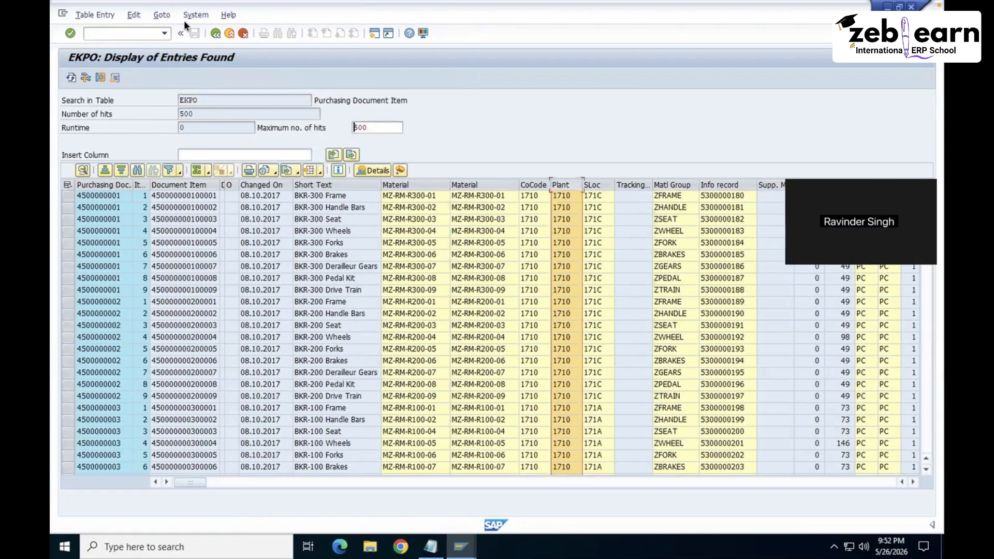
Return to the table selection, display the EKKO document headers and examine their Supplier and Created By columns.
{"action": "left_click", "coordinate": [213, 34]}
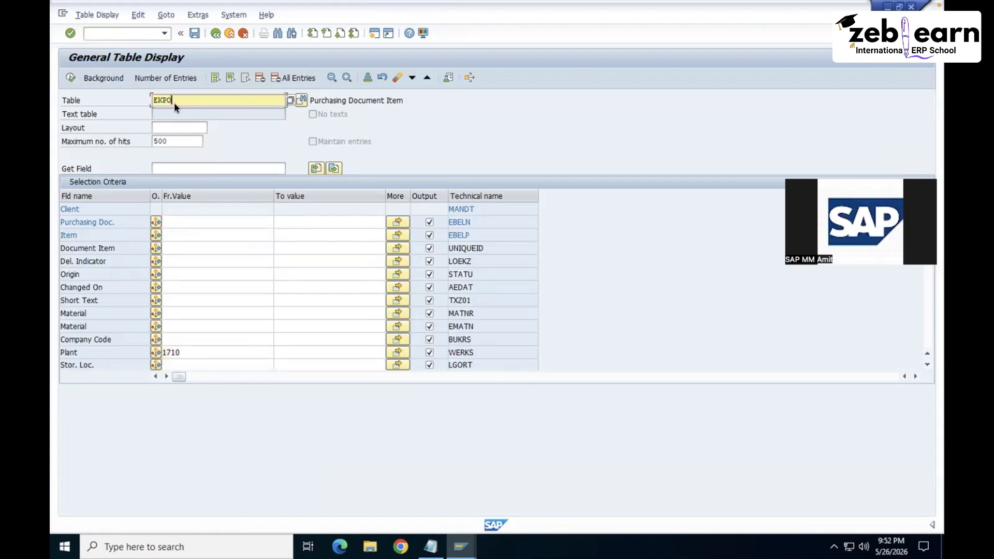
{"action": "key", "text": "BackSpace"}
{"action": "key", "text": "BackSpace"}
{"action": "type", "text": "KO"}
{"action": "key", "text": "Return"}
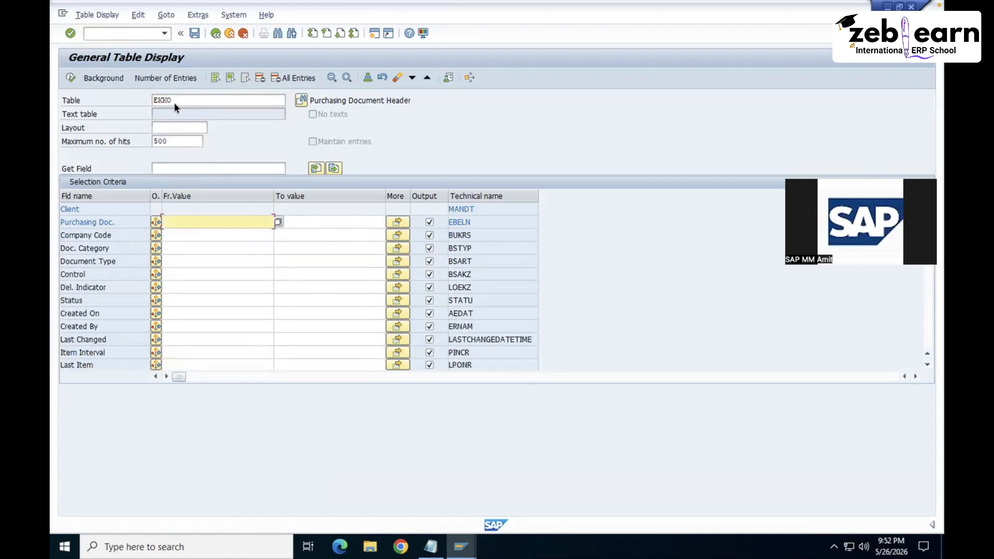
{"action": "left_click", "coordinate": [69, 77]}
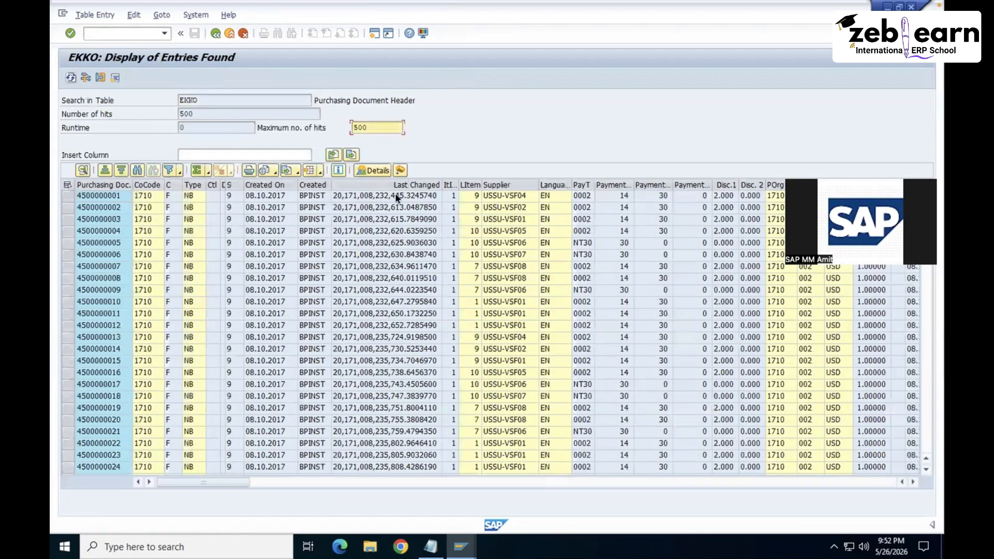
{"action": "left_click", "coordinate": [499, 184]}
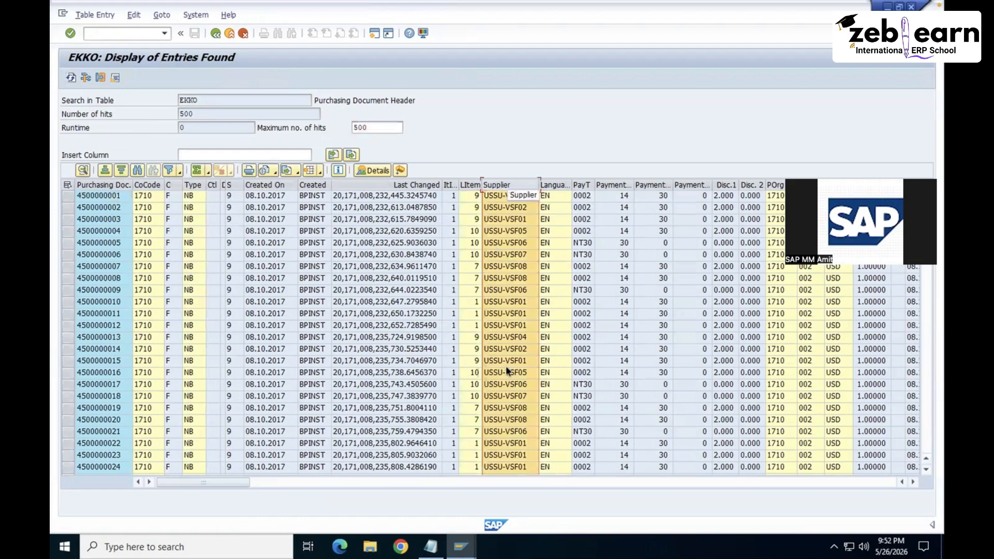
{"action": "scroll", "coordinate": [505, 365], "scroll_direction": "down", "scroll_amount": 10}
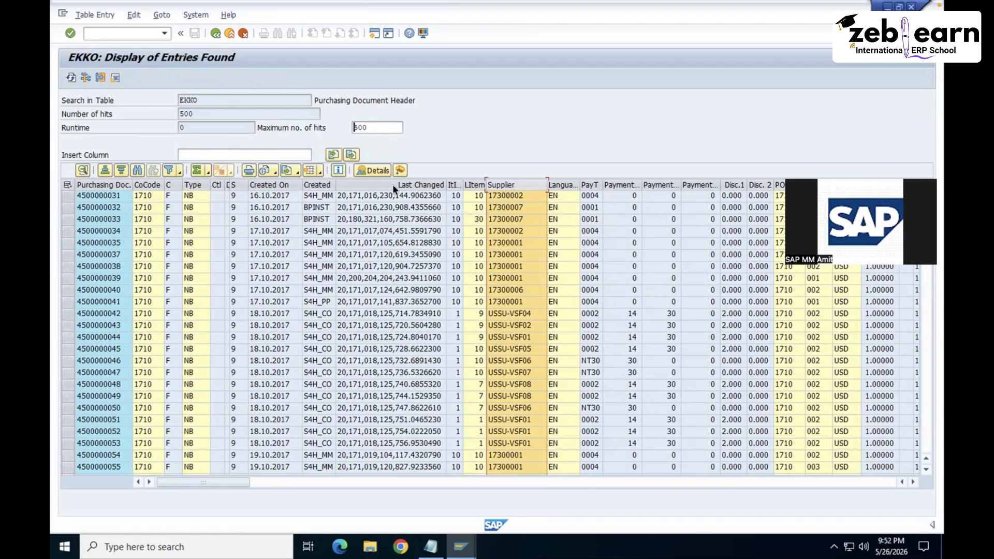
{"action": "left_click", "coordinate": [318, 185]}
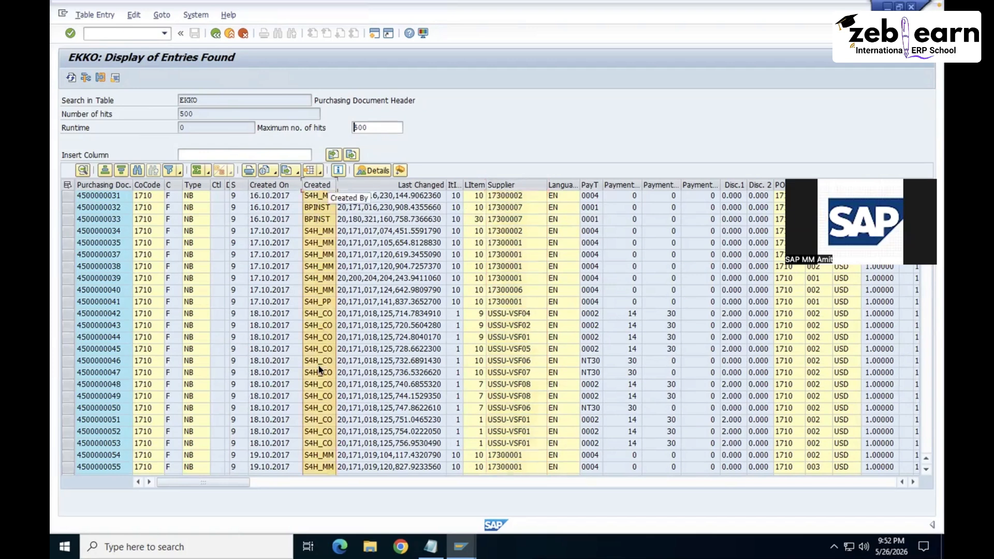
Return to the EKKO selection, restrict Created By to the logon user name and display the matching document headers.
{"action": "scroll", "coordinate": [319, 369], "scroll_direction": "down", "scroll_amount": 5}
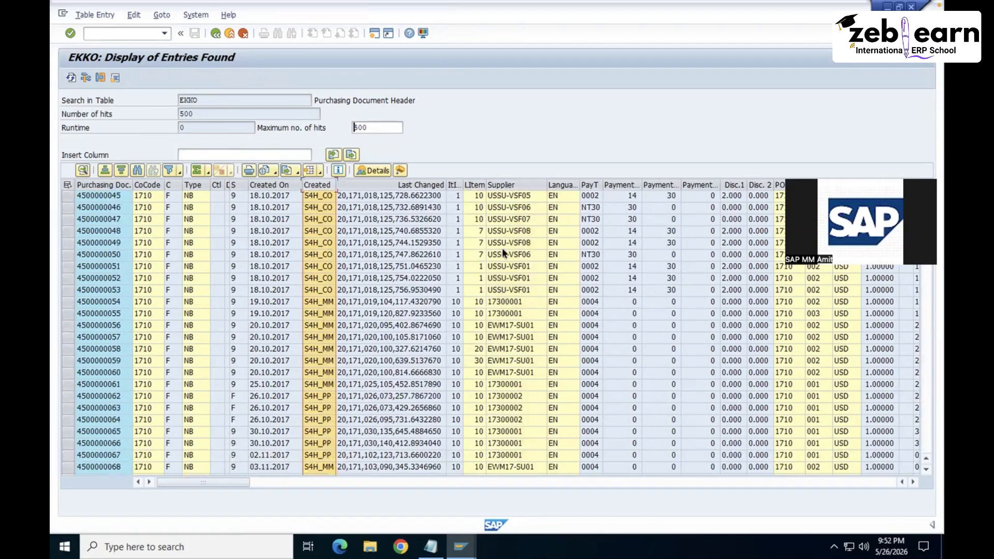
{"action": "left_click", "coordinate": [516, 184]}
{"action": "left_click", "coordinate": [321, 185]}
{"action": "key", "text": "F3"}
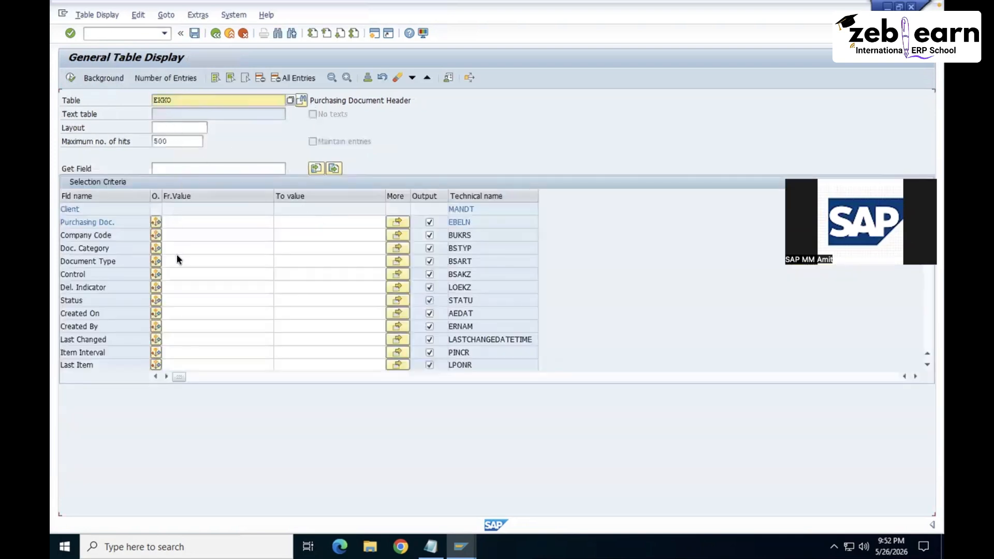
{"action": "left_click", "coordinate": [167, 326]}
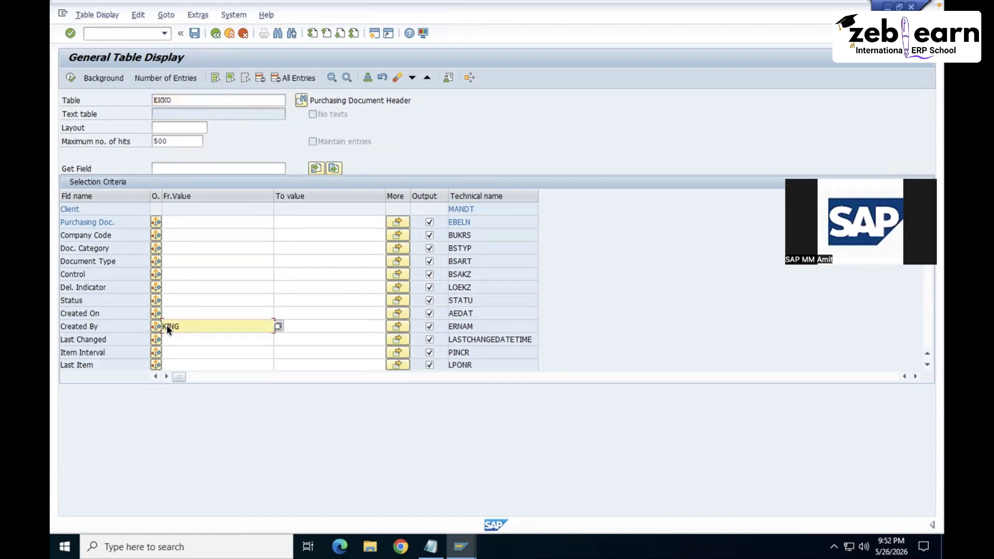
{"action": "left_click", "coordinate": [72, 77]}
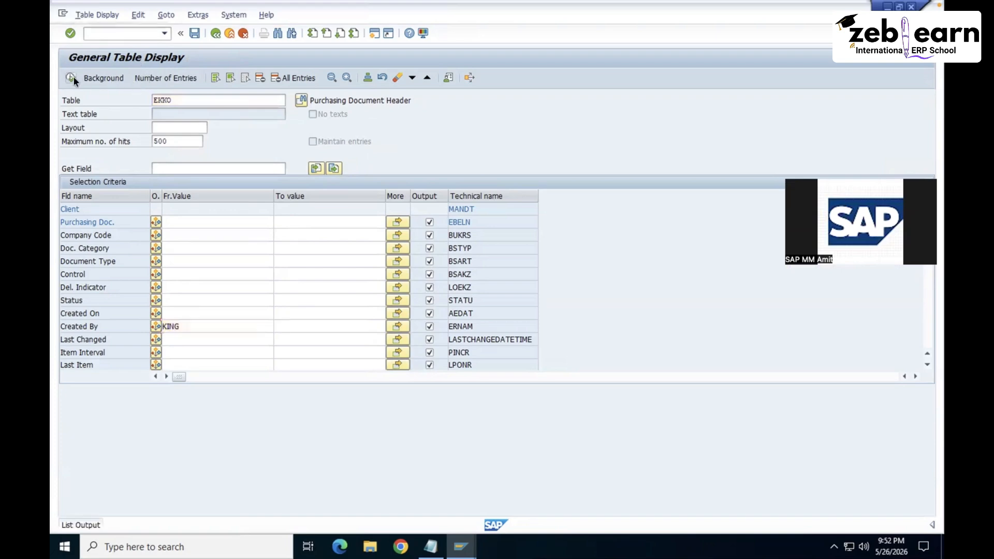
Switch to the Notepad notes, copy the vendor number listed below the plant and return to the SAP window.
{"action": "key", "text": "alt+Tab"}
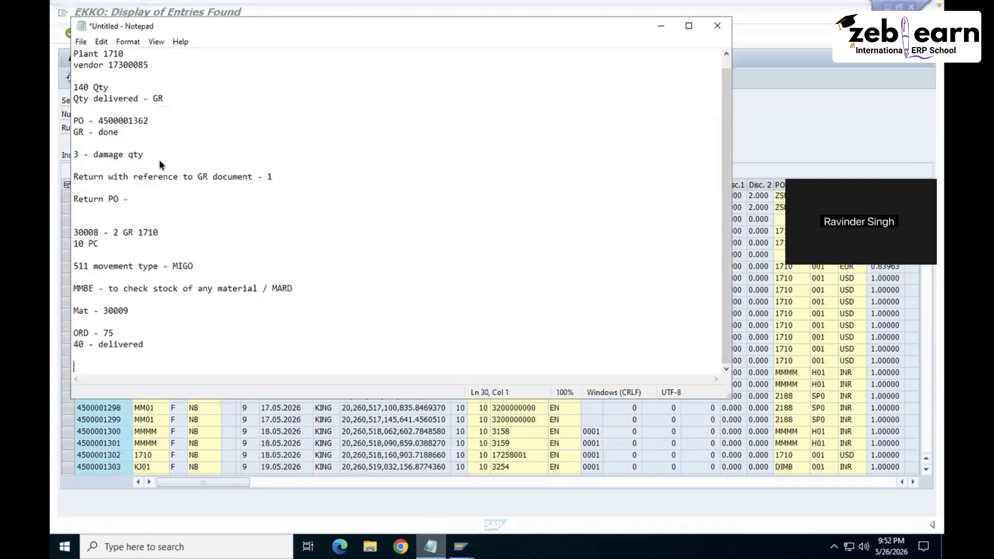
{"action": "double_click", "coordinate": [130, 65]}
{"action": "key", "text": "ctrl+c"}
{"action": "left_click", "coordinate": [800, 139]}
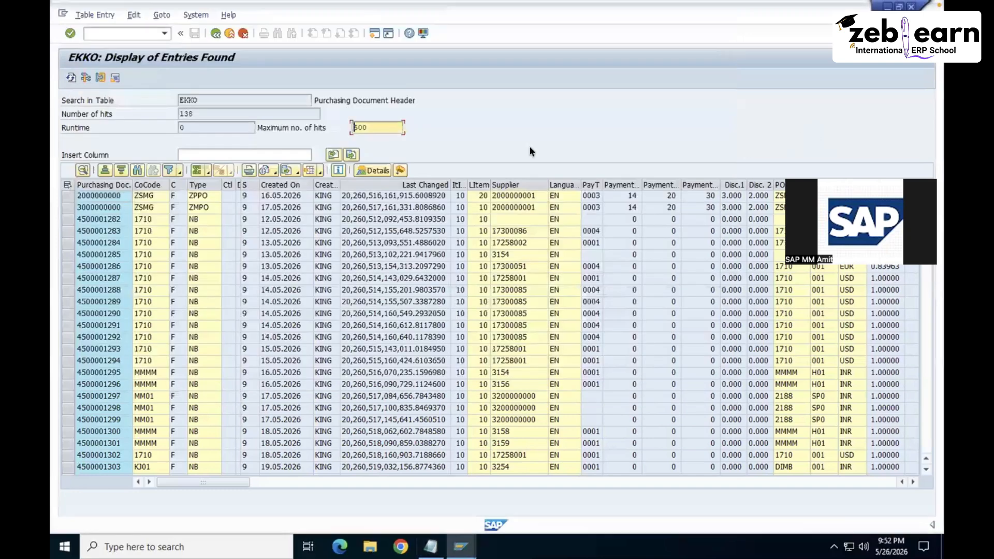
Back in the EKKO selection, search for field ekgrp, set Supplier to the copied vendor number and display the matching headers.
{"action": "key", "text": "F3"}
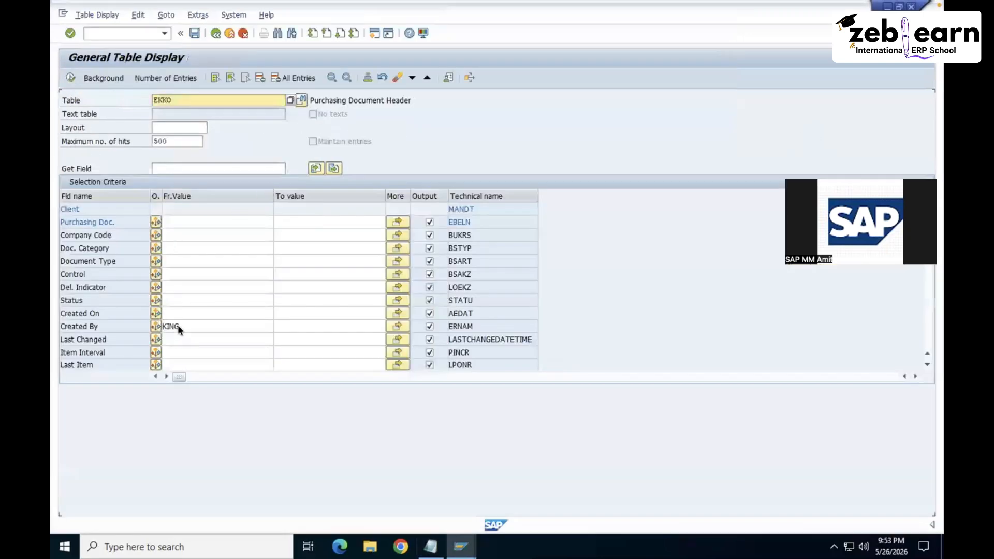
{"action": "left_click", "coordinate": [182, 326]}
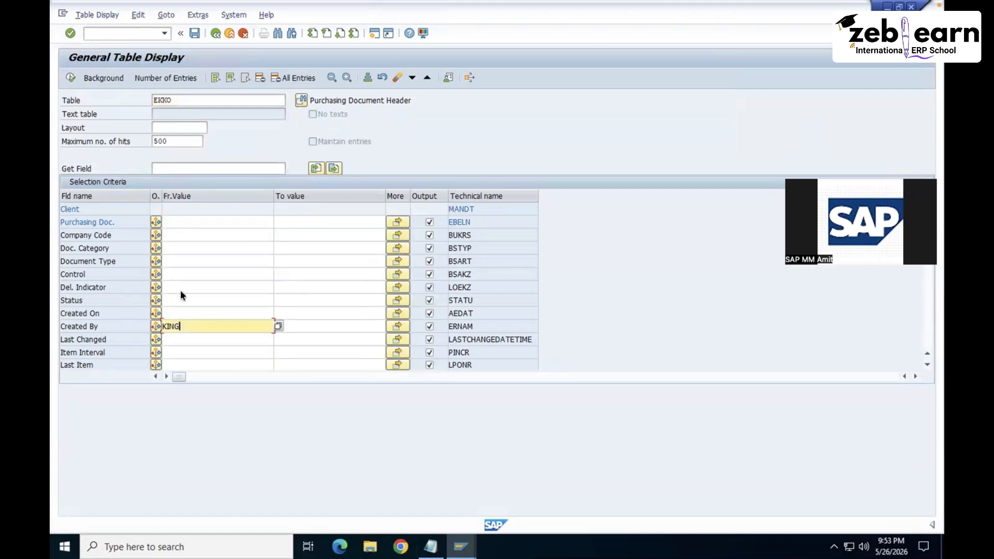
{"action": "key", "text": "ctrl+f"}
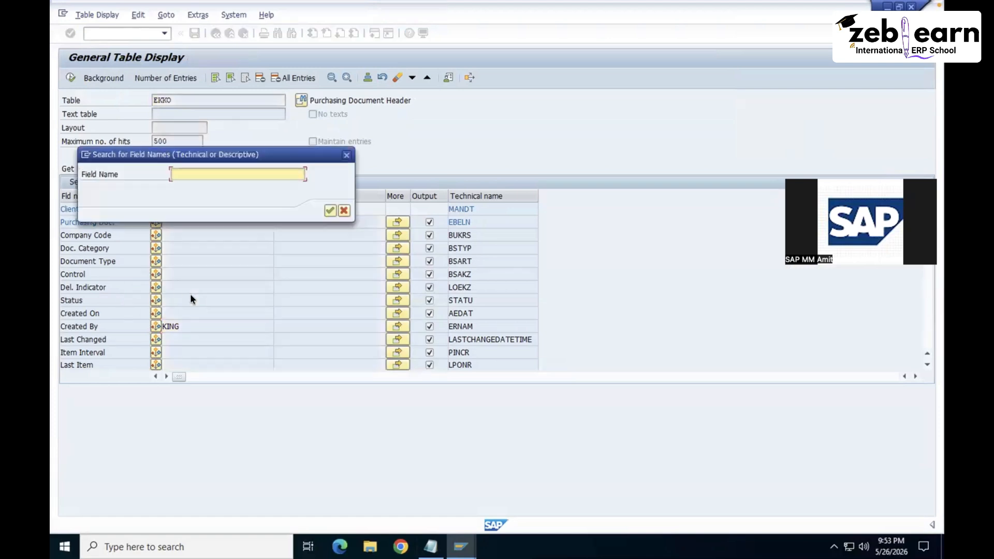
{"action": "type", "text": "ekgrp"}
{"action": "key", "text": "Return"}
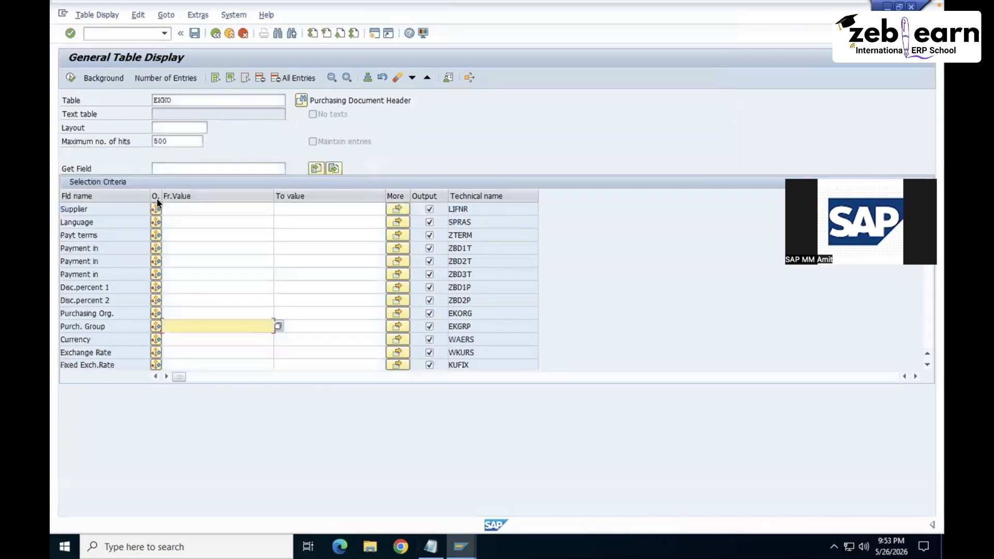
{"action": "left_click", "coordinate": [181, 207]}
{"action": "key", "text": "ctrl+v"}
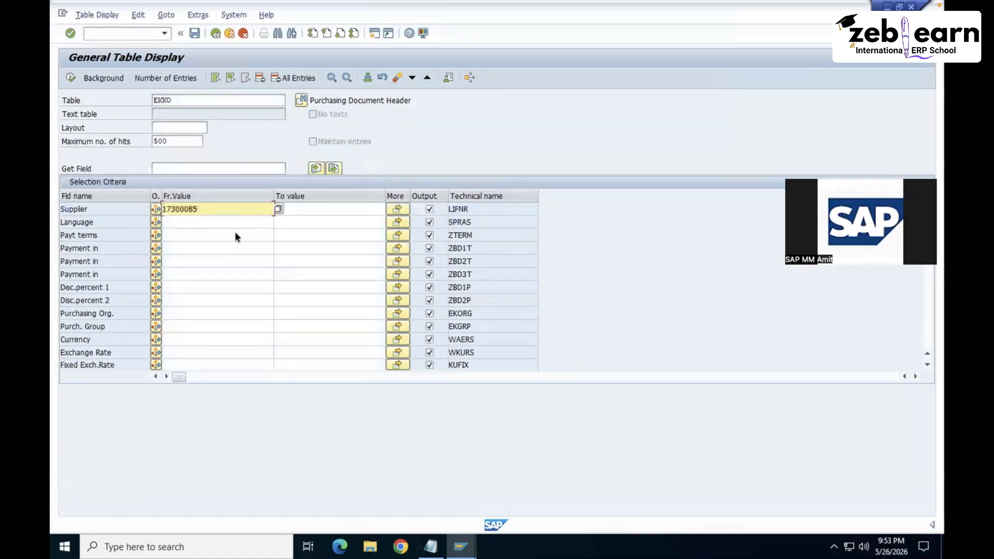
{"action": "left_click", "coordinate": [71, 77]}
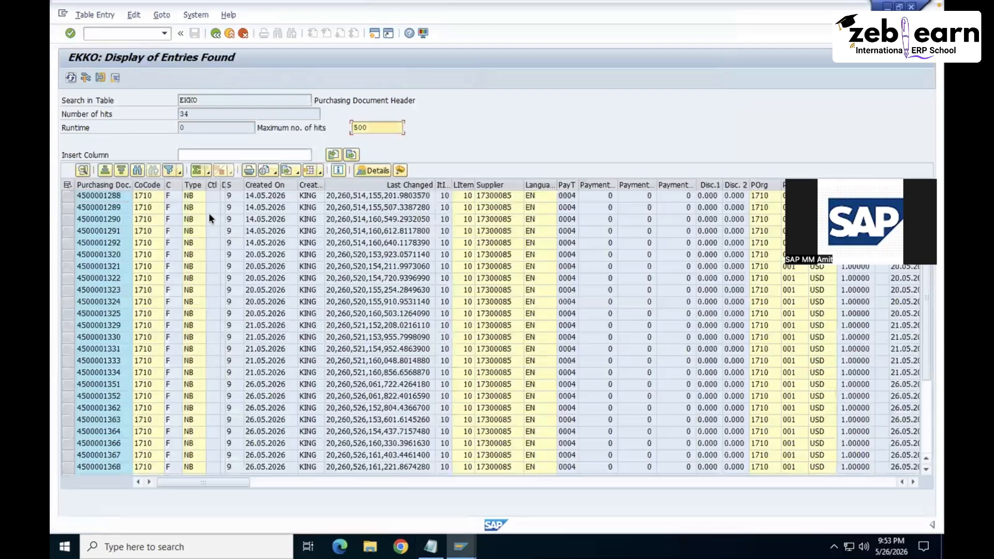
Examine the number of hits and the Created By, Supplier and Purchasing Document columns, and return to the EKKO selection.
{"action": "double_click", "coordinate": [182, 113]}
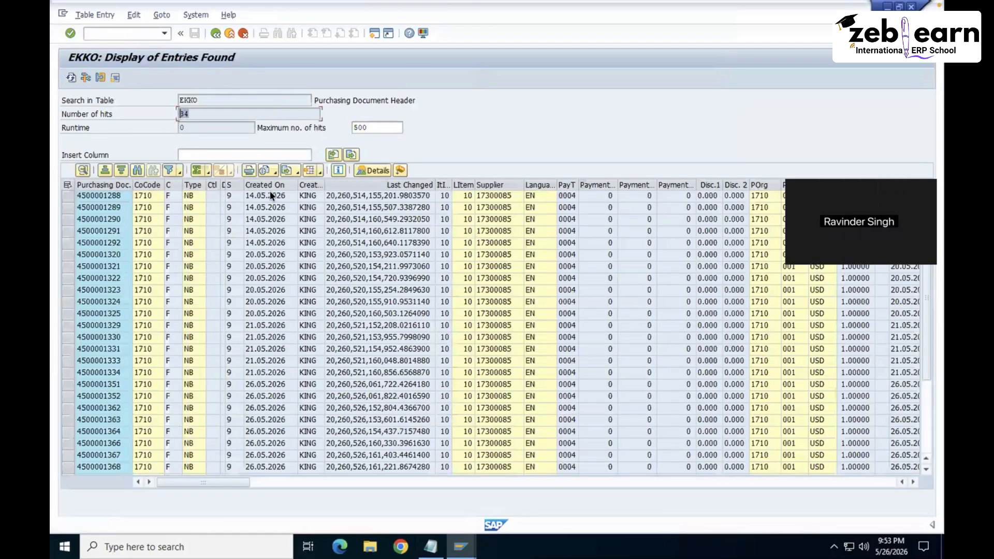
{"action": "left_click", "coordinate": [311, 186]}
{"action": "left_click", "coordinate": [506, 185]}
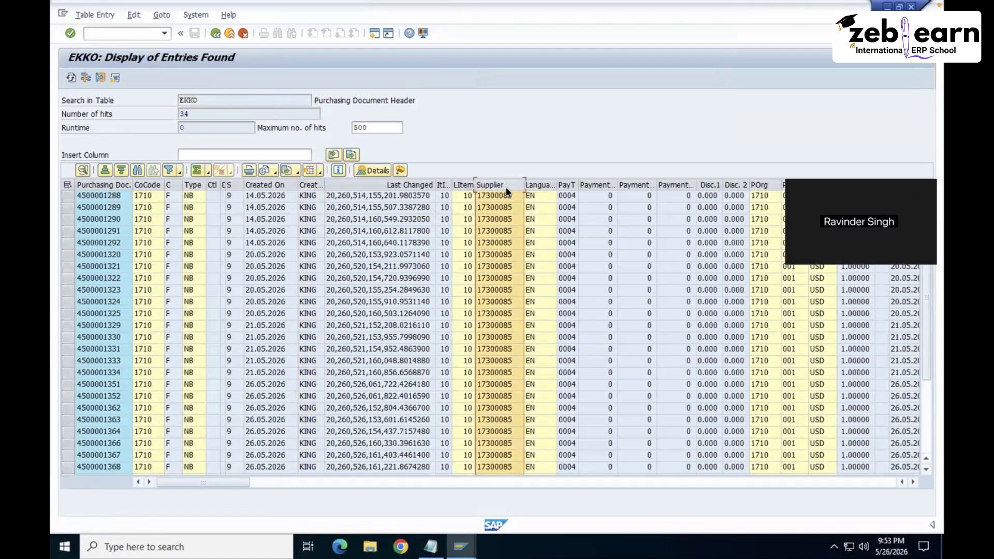
{"action": "left_click", "coordinate": [110, 186]}
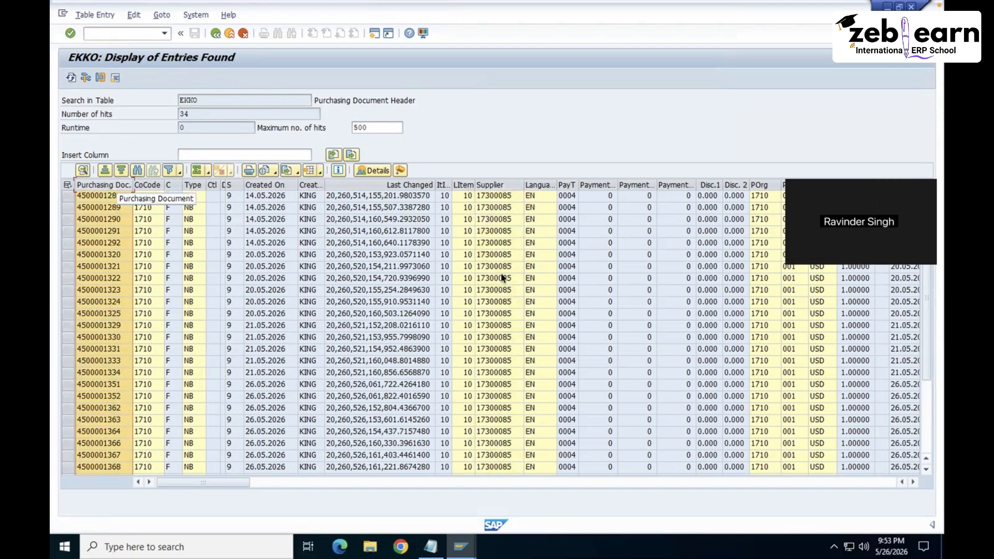
{"action": "key", "text": "F3"}
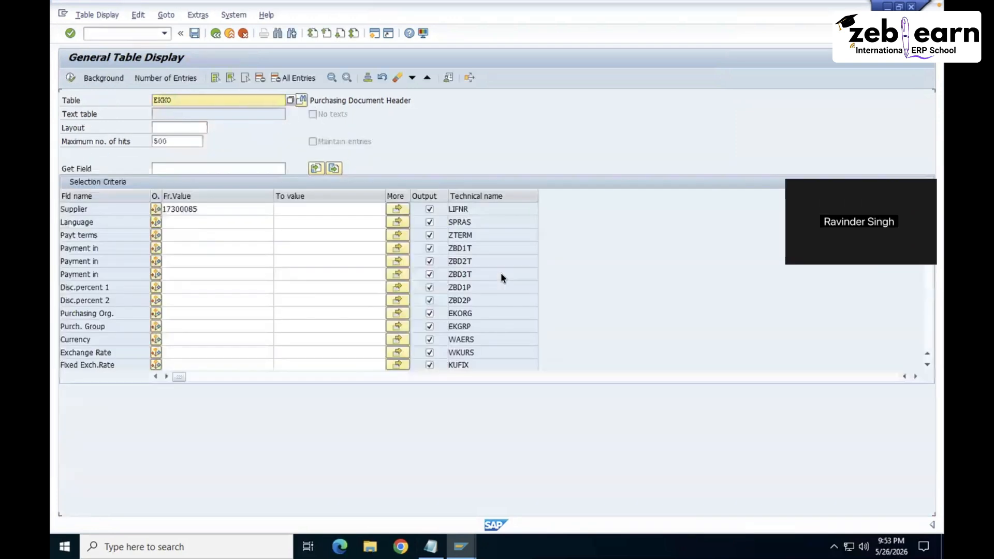